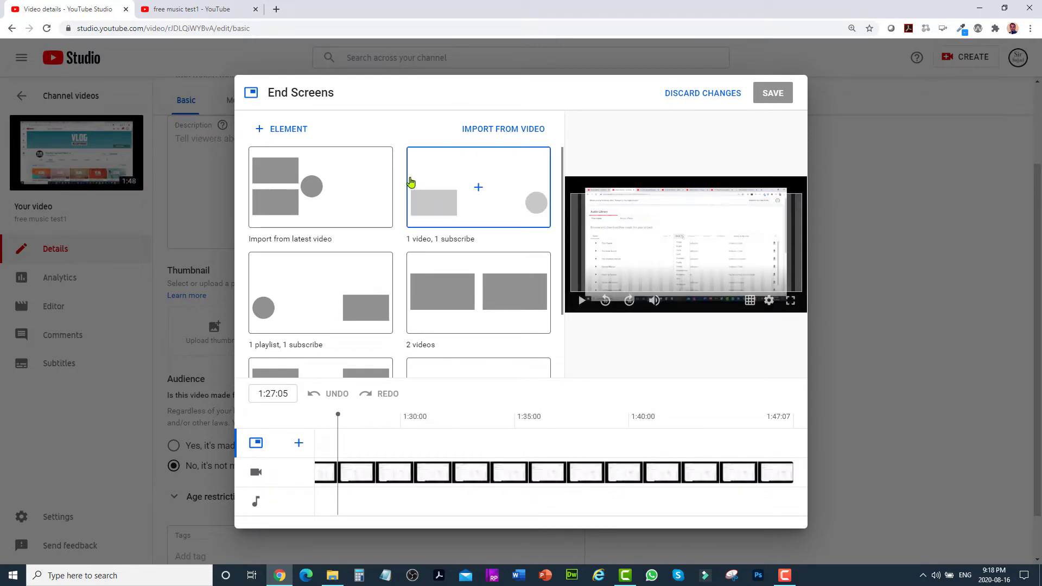
# Step: Add a video end-screen element featuring the YouTube thumbnail design tutorial
pyautogui.click(260, 131)
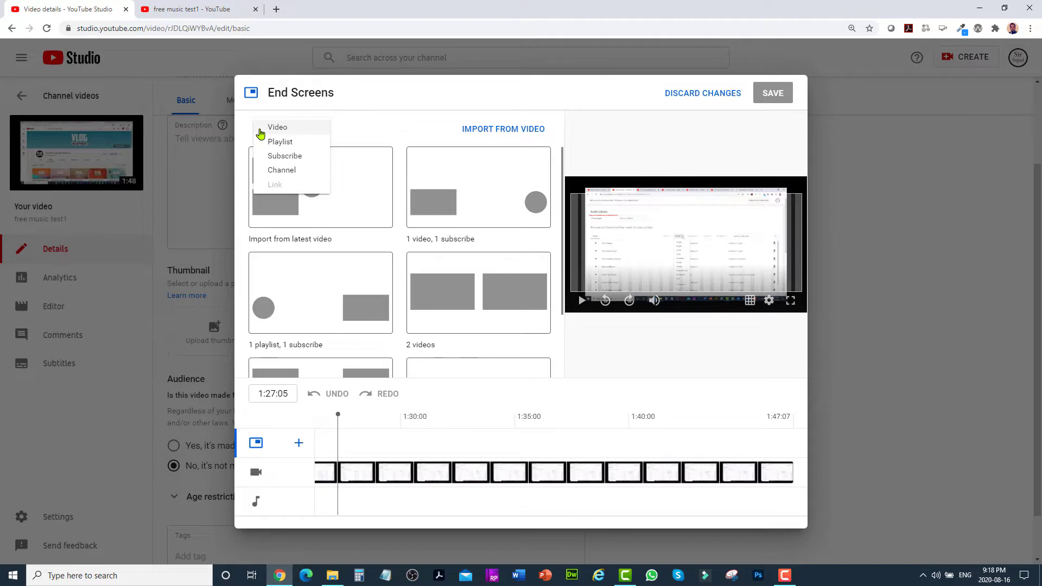
pyautogui.click(296, 130)
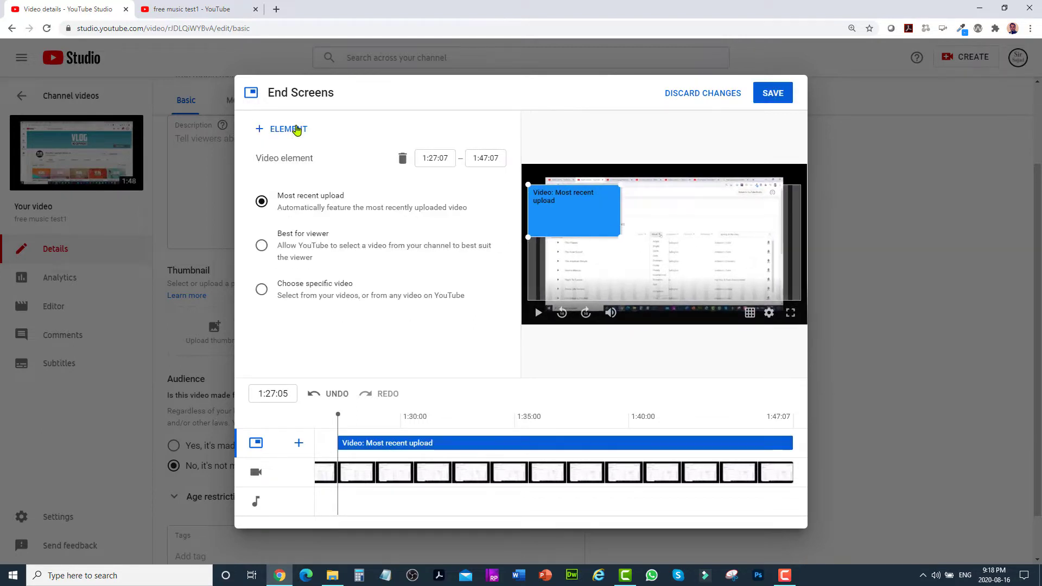
pyautogui.click(262, 293)
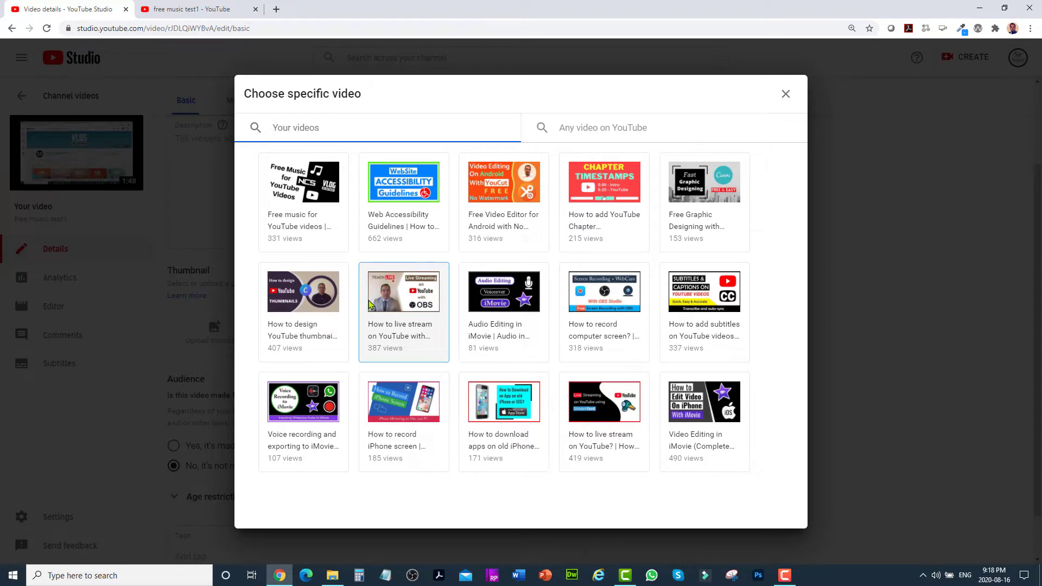
pyautogui.click(318, 295)
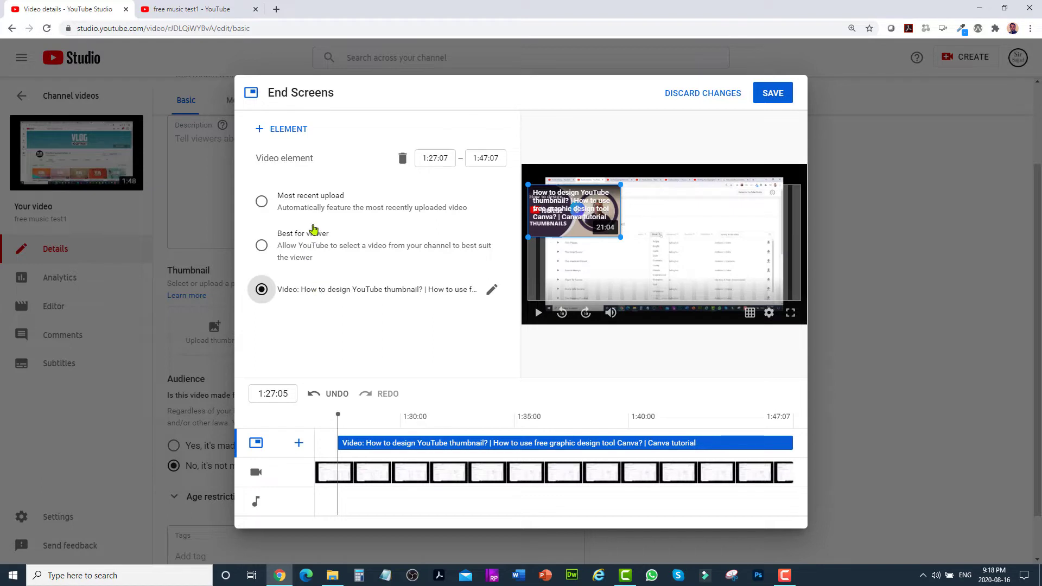
# Step: Add a second video element for the live-streaming tutorial, placed below the first card
pyautogui.click(260, 129)
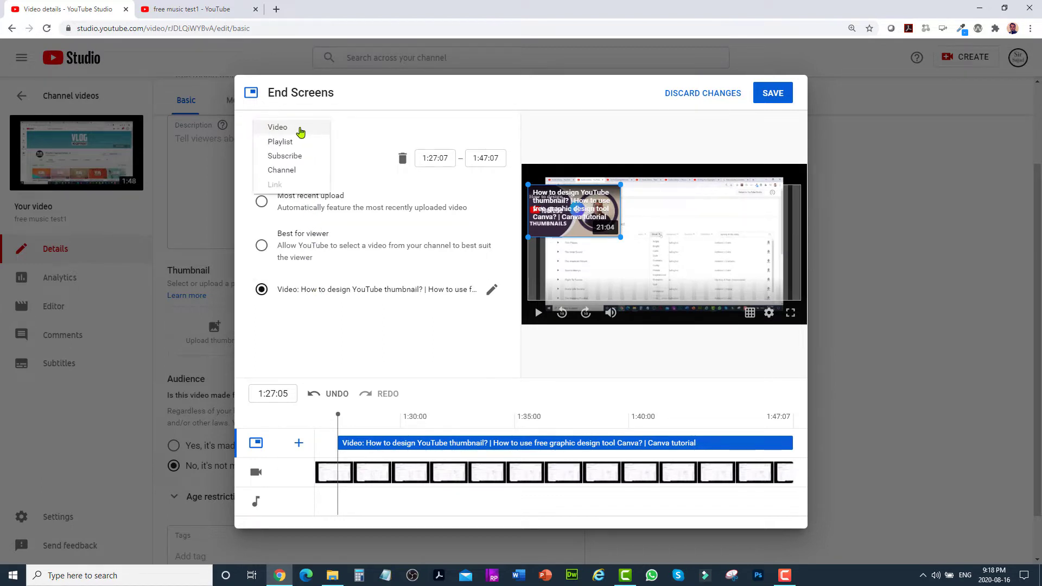
pyautogui.click(300, 130)
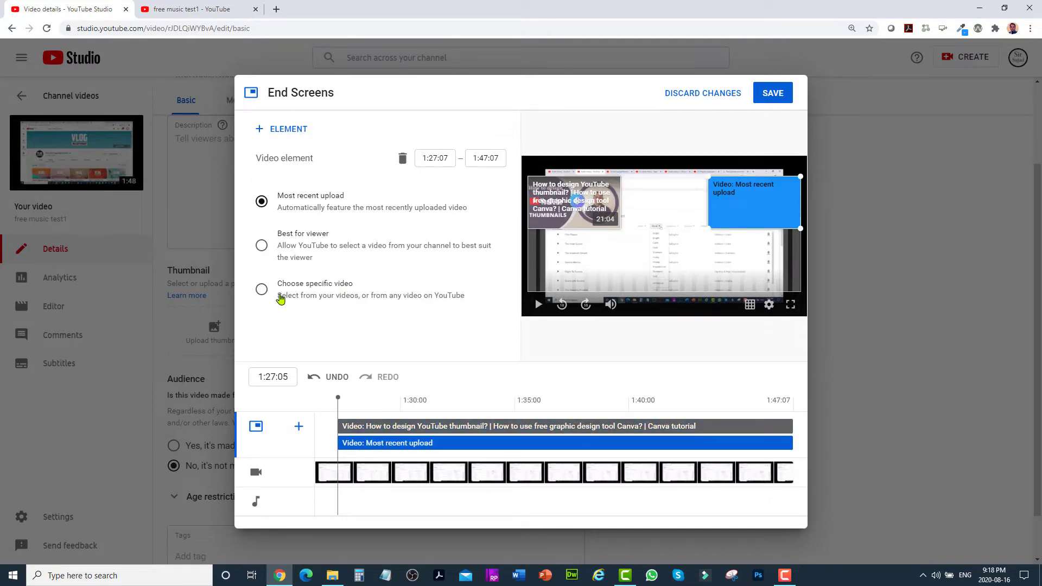
pyautogui.click(262, 292)
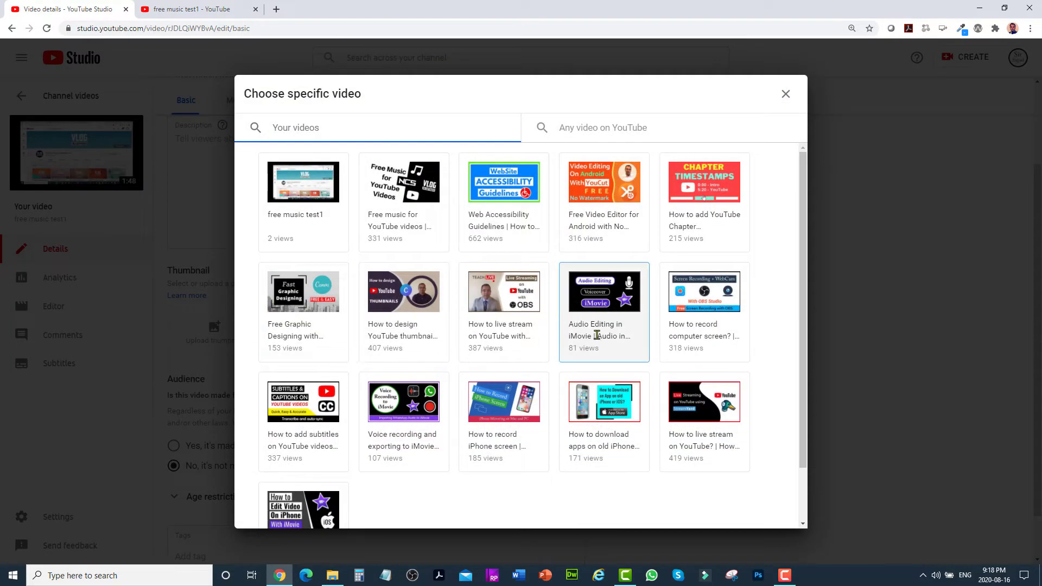
pyautogui.click(698, 404)
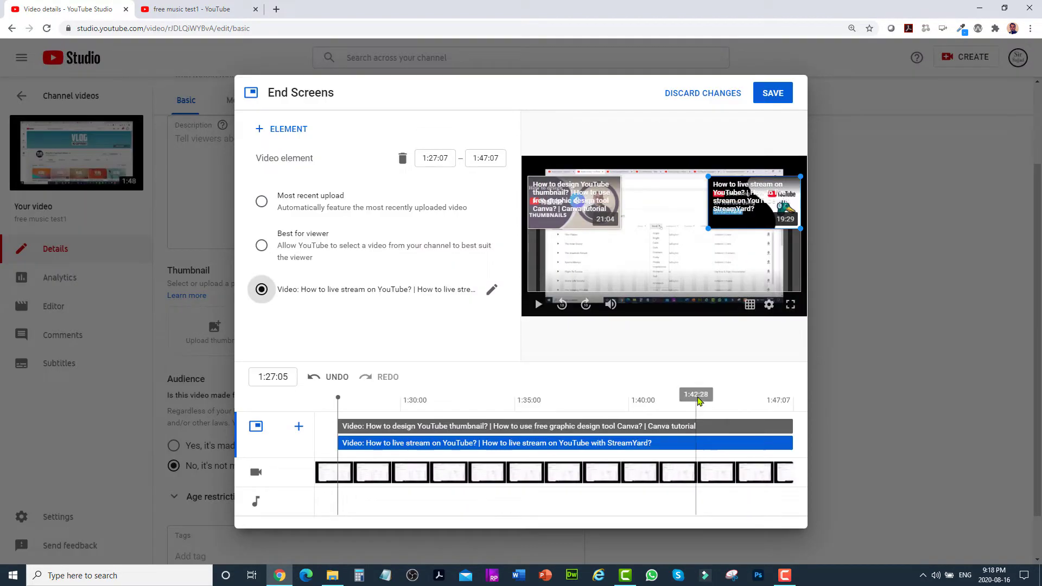
pyautogui.moveTo(755, 191); pyautogui.dragTo(583, 255)
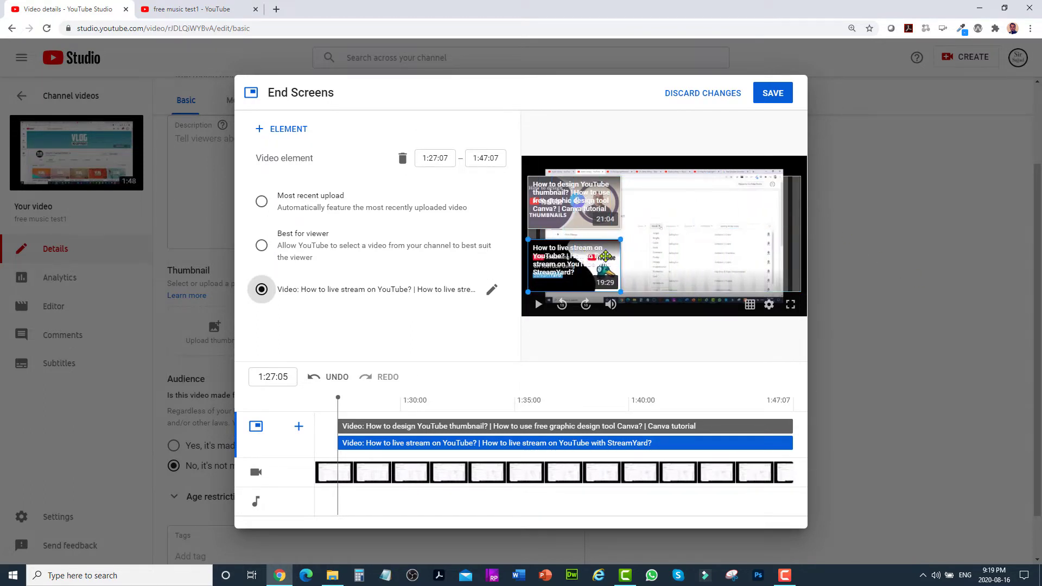
# Step: Add a third video element featuring the iPhone screen recording tutorial
pyautogui.click(261, 132)
pyautogui.click(286, 130)
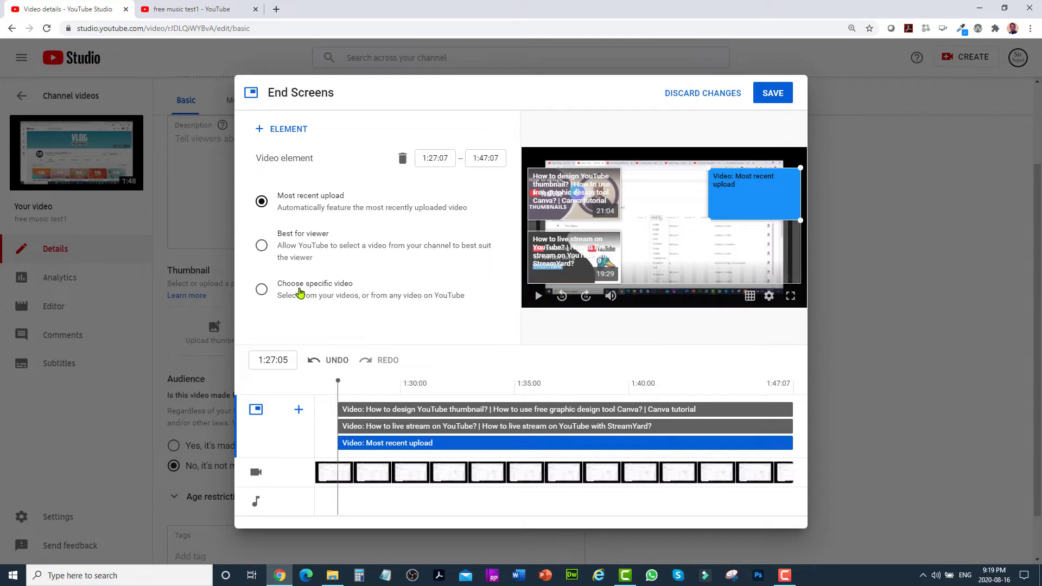
pyautogui.click(301, 293)
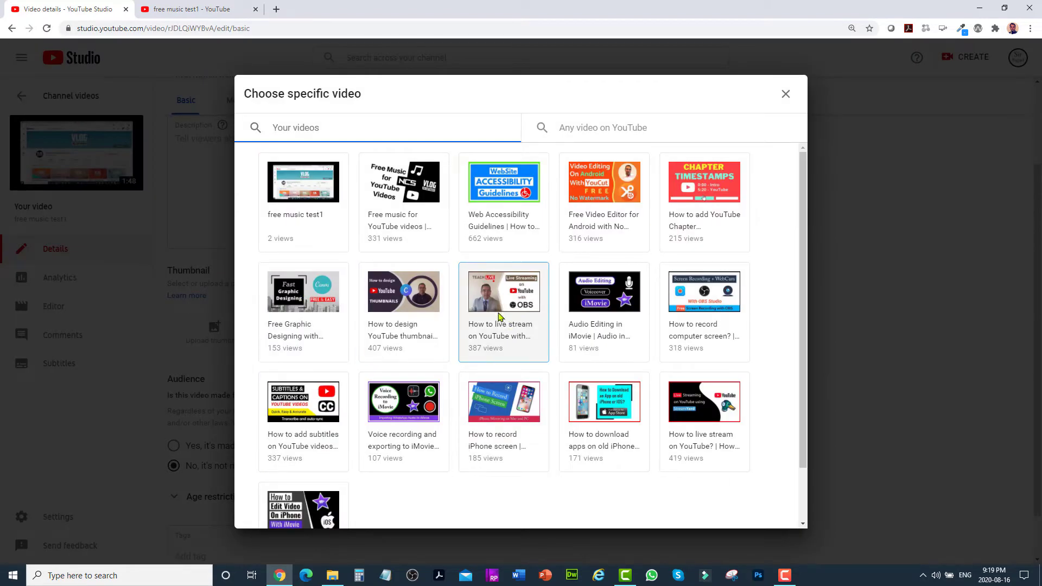
pyautogui.click(516, 404)
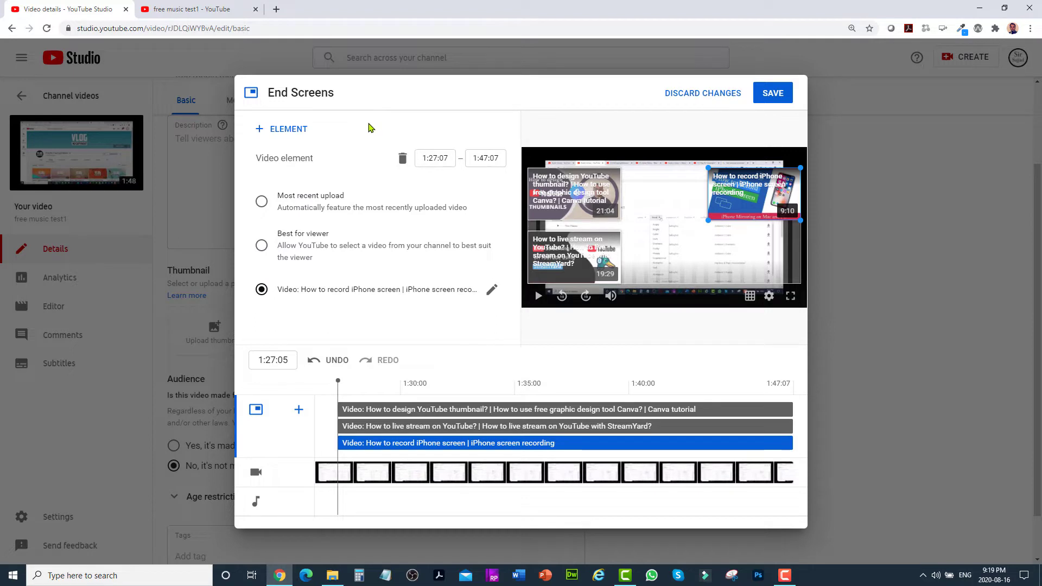
# Step: Add a channel Subscribe element and save the end screen
pyautogui.click(259, 134)
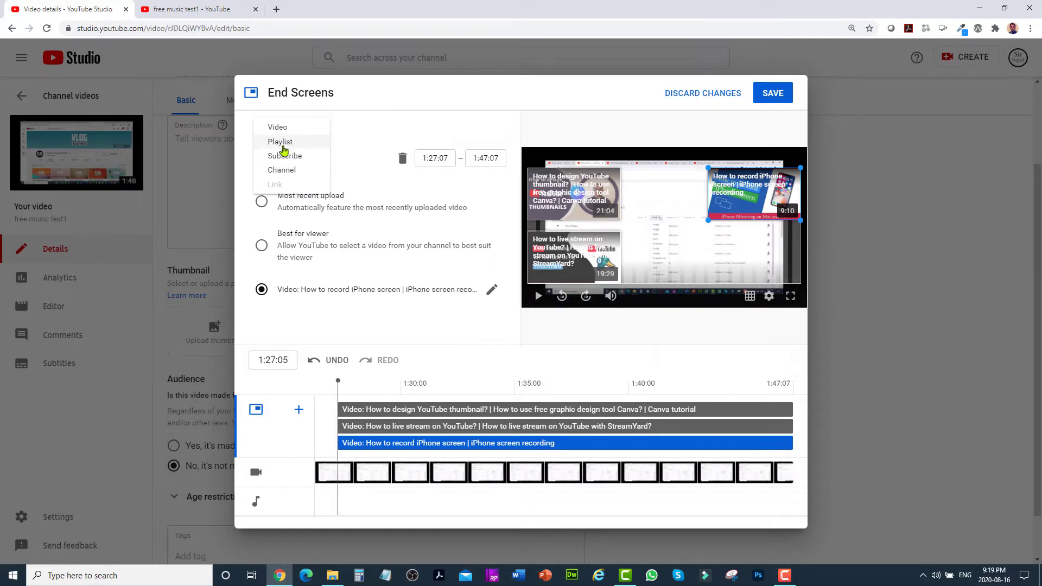
pyautogui.click(310, 158)
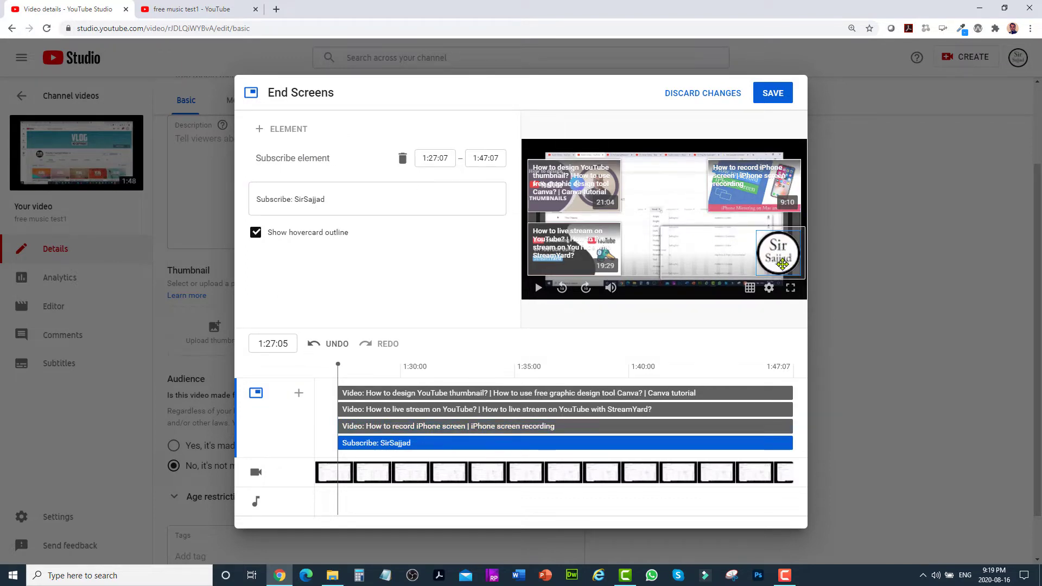
pyautogui.click(773, 95)
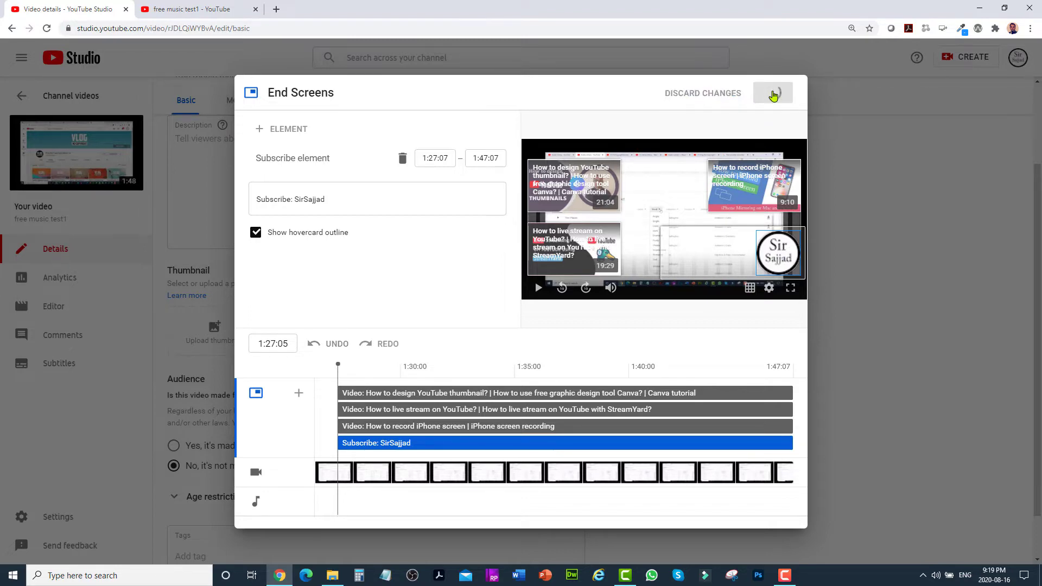
pyautogui.scroll(2, 890, 224)
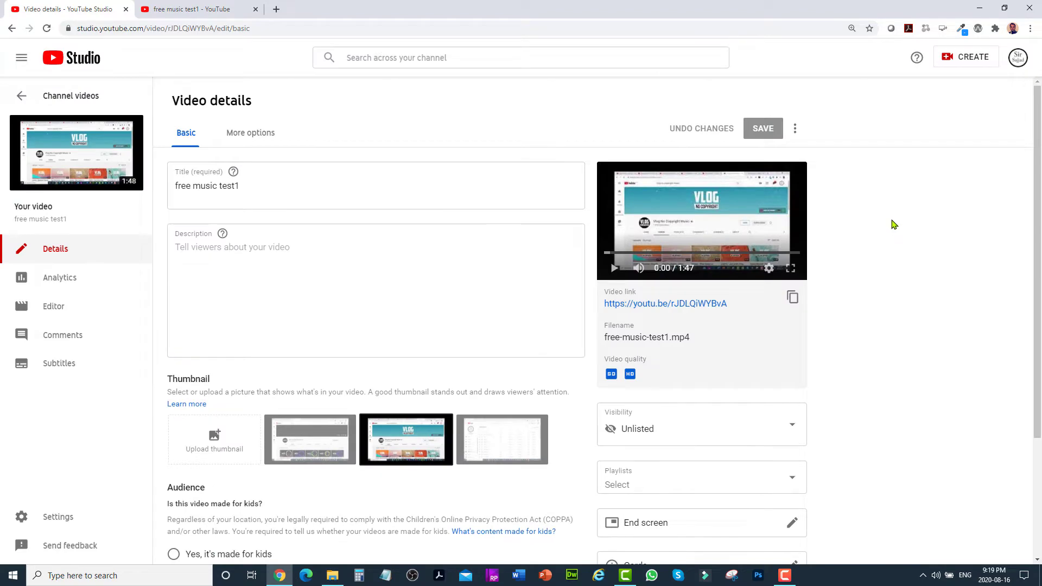
# Step: Reload the watch page and pause near the ending to check the three video cards and subscribe element
pyautogui.click(213, 11)
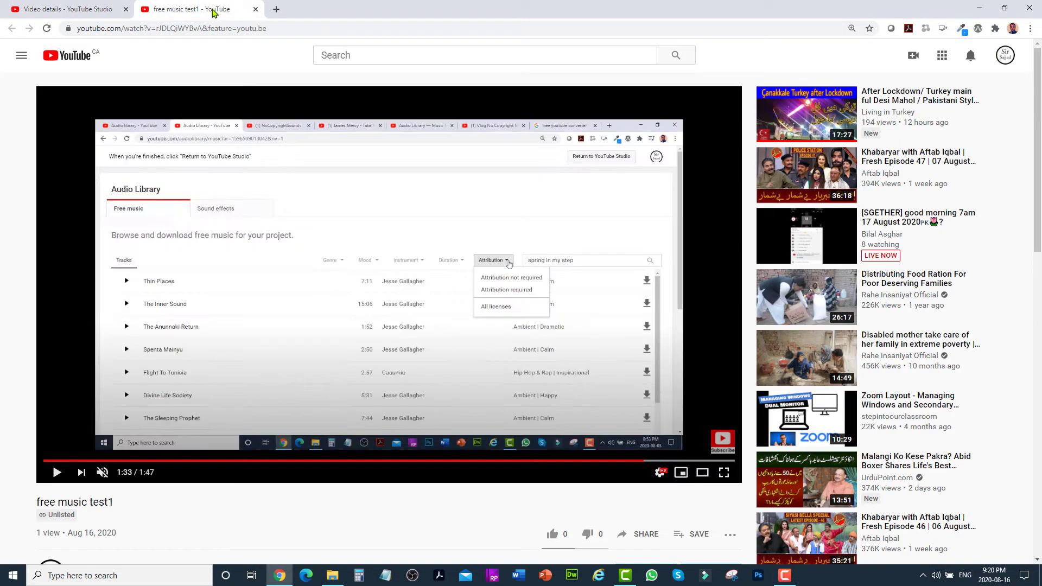
pyautogui.click(47, 29)
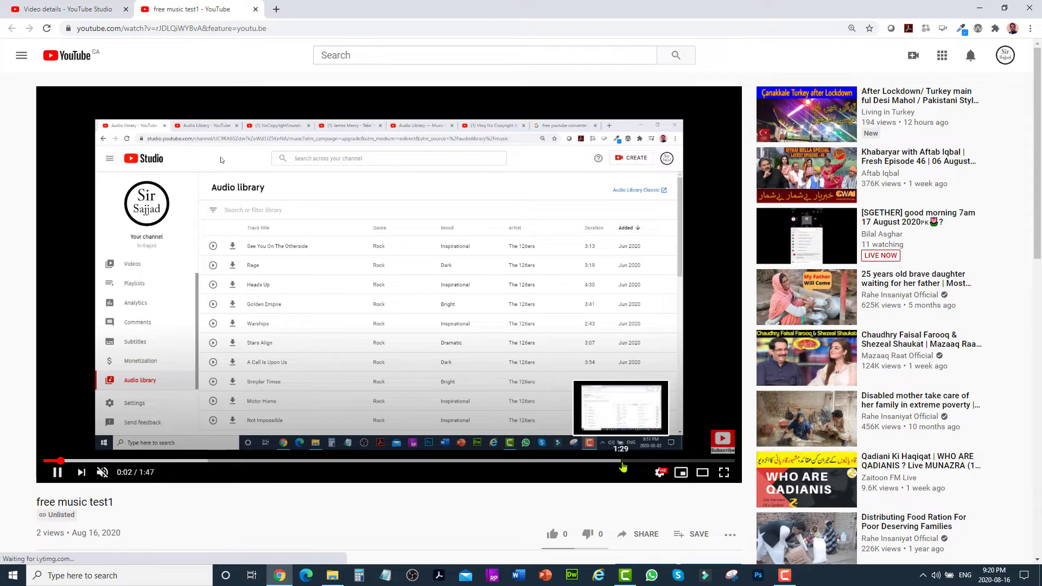
pyautogui.click(620, 461)
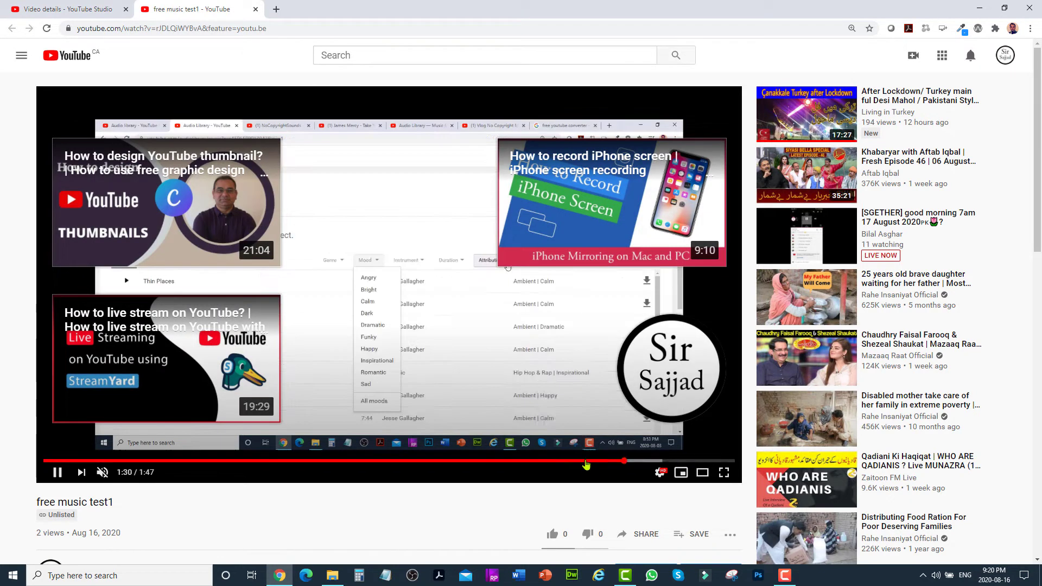
pyautogui.click(587, 462)
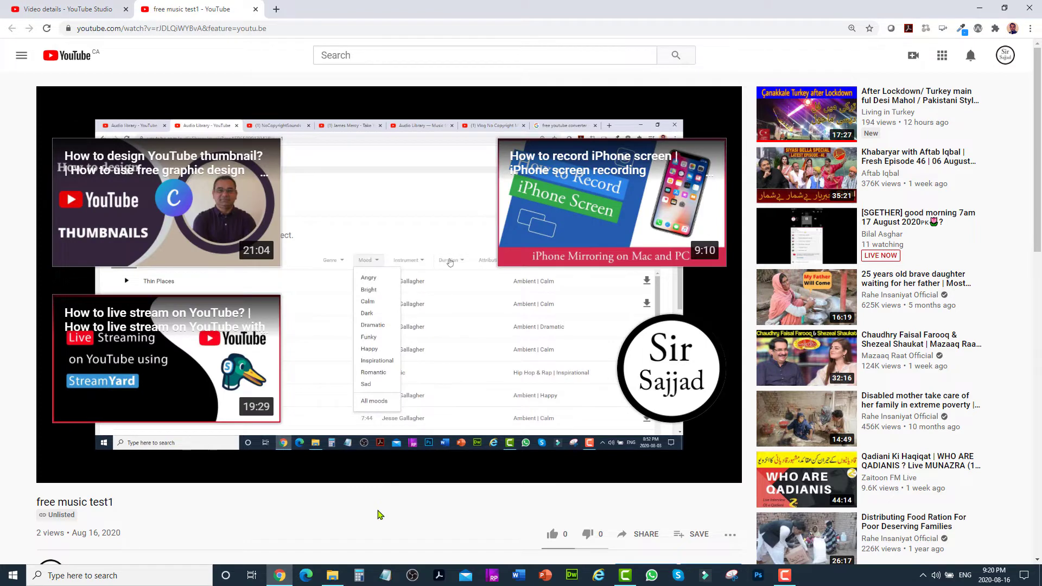
pyautogui.click(454, 378)
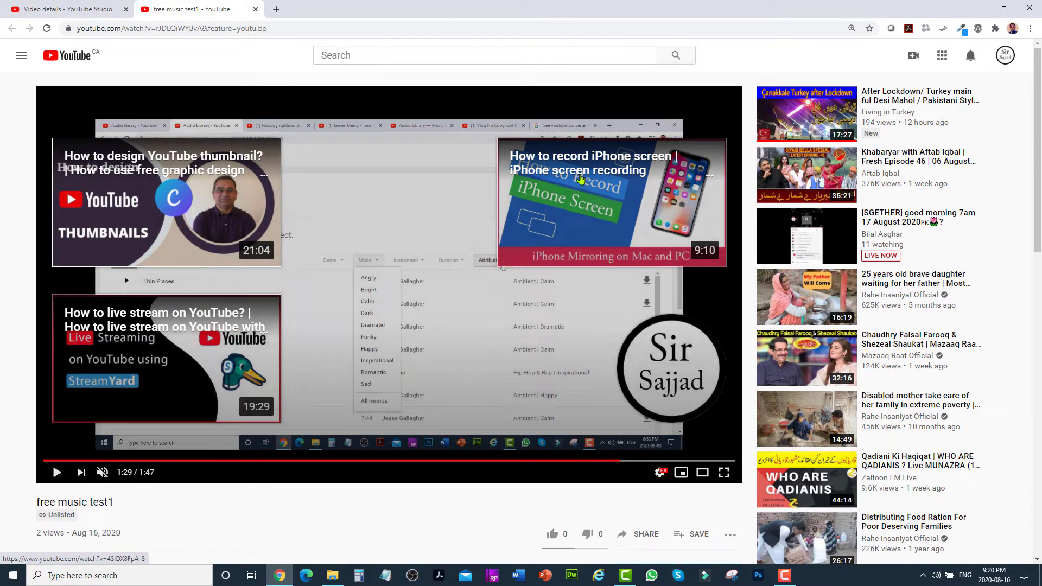
pyautogui.moveTo(682, 348)
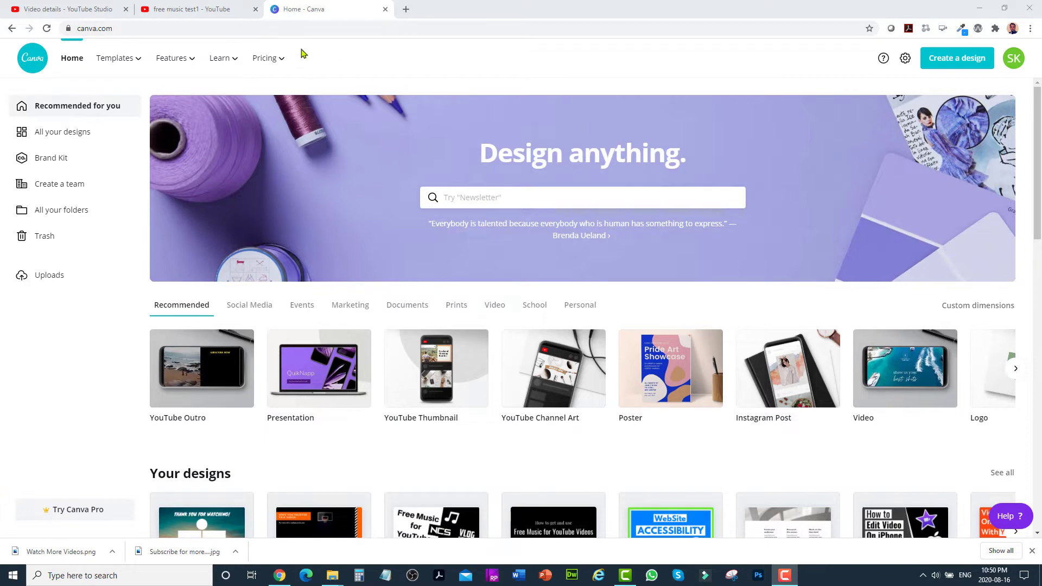
# Step: Create a new blank YouTube Outro design from Canva's Create a design menu
pyautogui.click(213, 31)
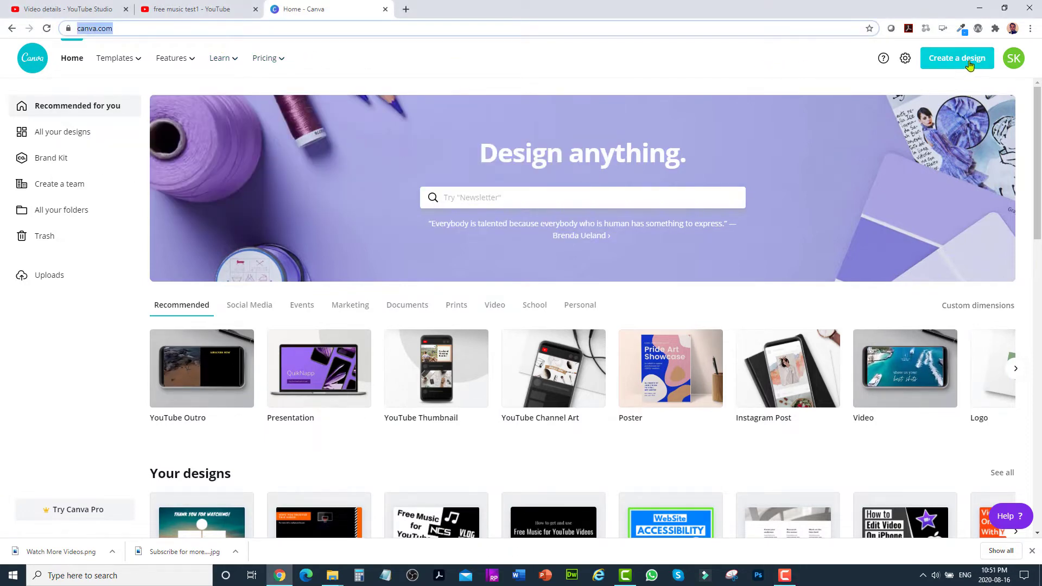
pyautogui.click(976, 64)
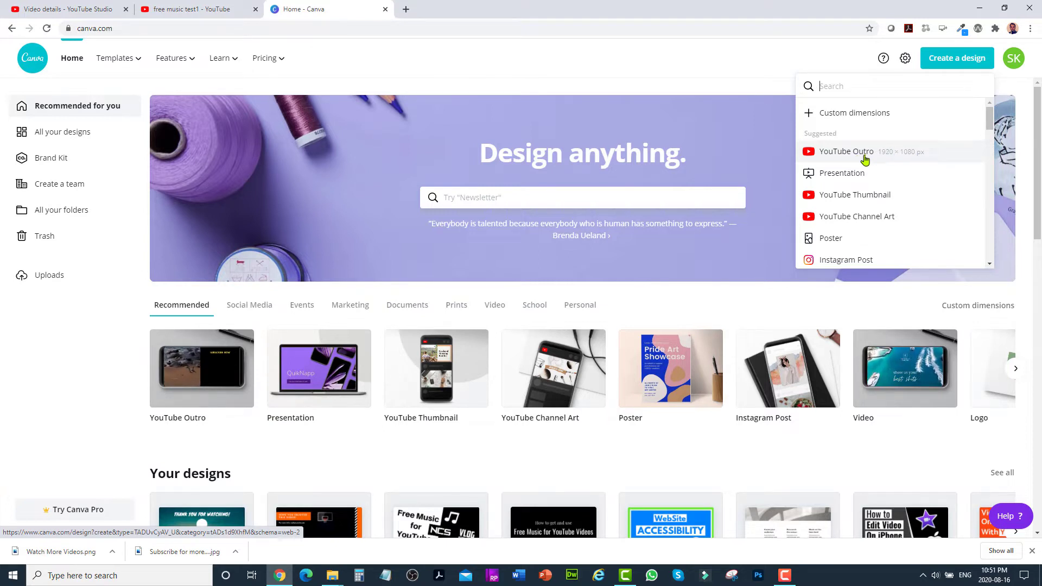
pyautogui.click(858, 160)
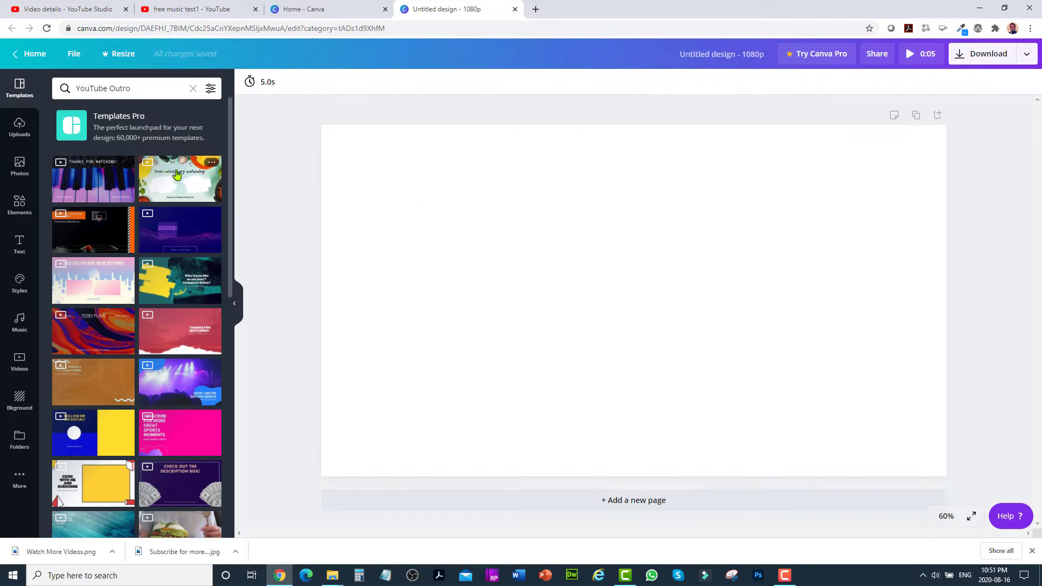
# Step: Place the uploaded pink mountain landscape and size it over the left part of the page
pyautogui.click(23, 135)
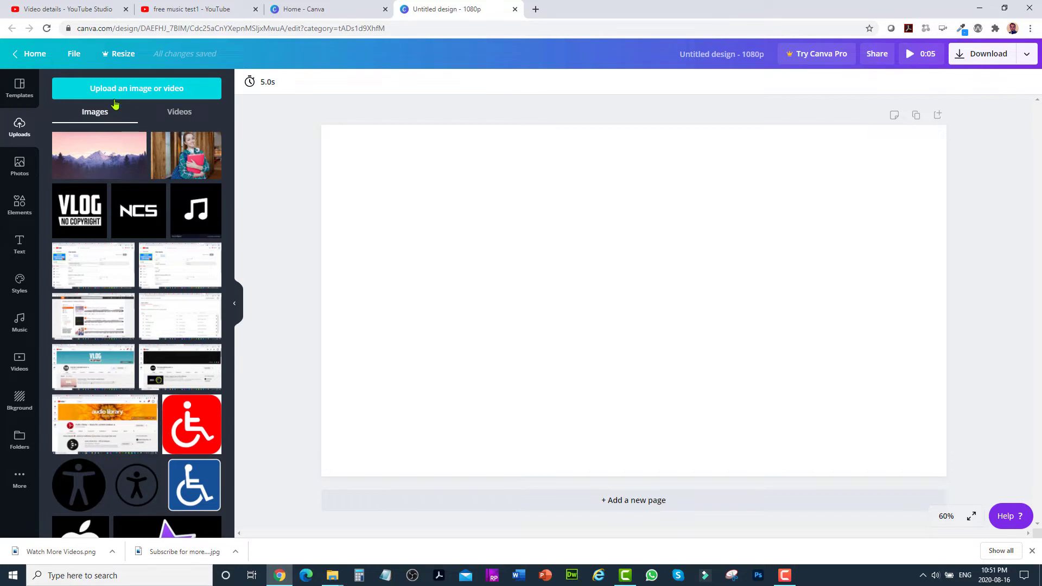
pyautogui.click(104, 157)
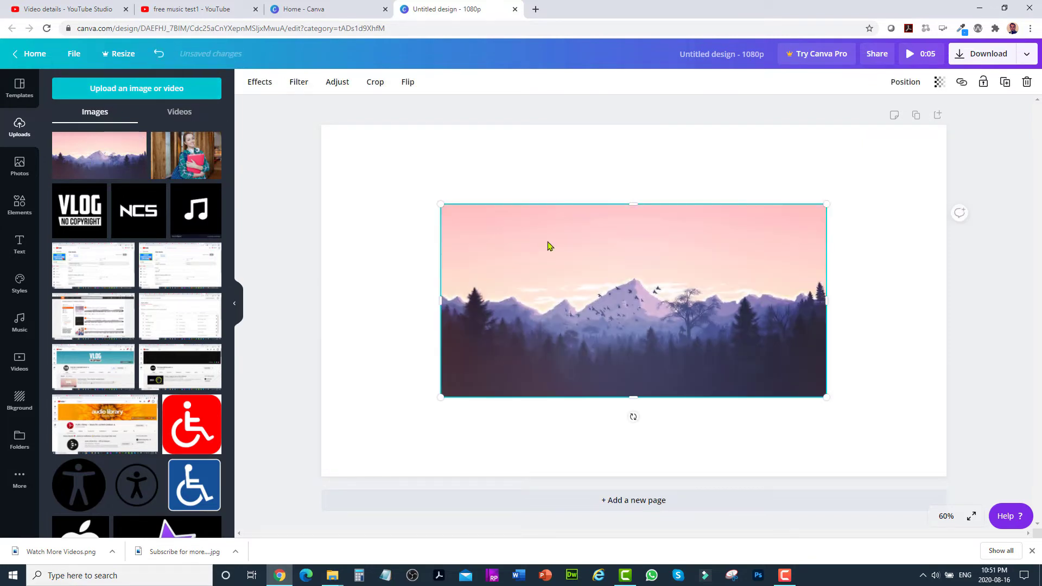
pyautogui.moveTo(596, 265); pyautogui.dragTo(470, 177)
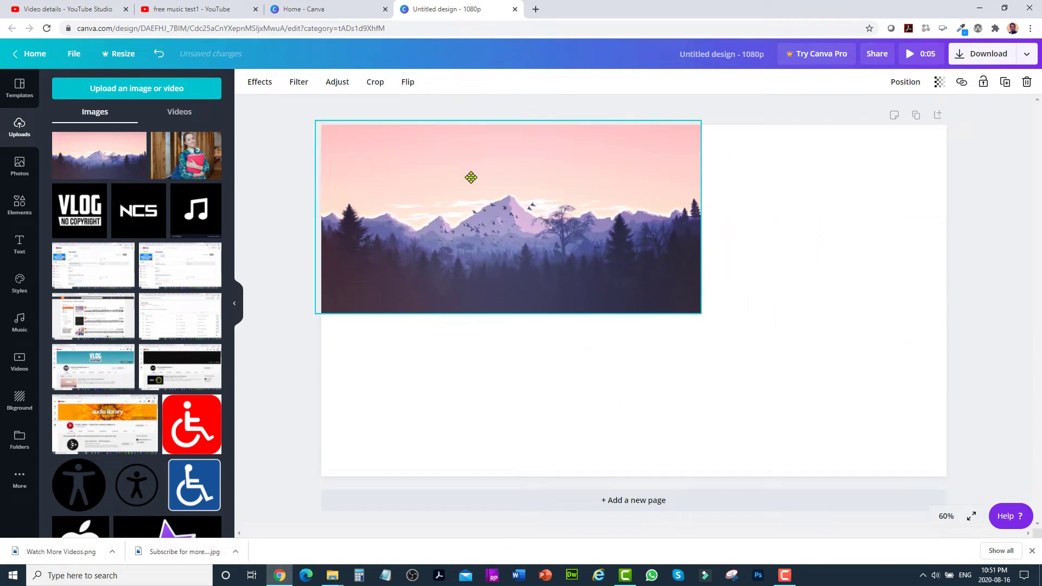
pyautogui.moveTo(694, 313); pyautogui.dragTo(973, 551)
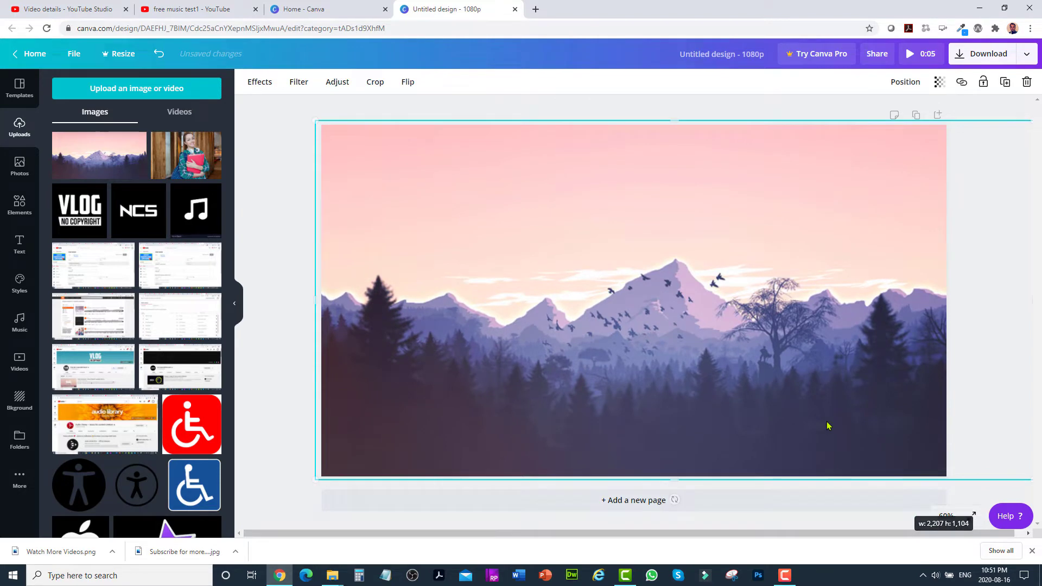
pyautogui.moveTo(791, 365); pyautogui.dragTo(572, 357)
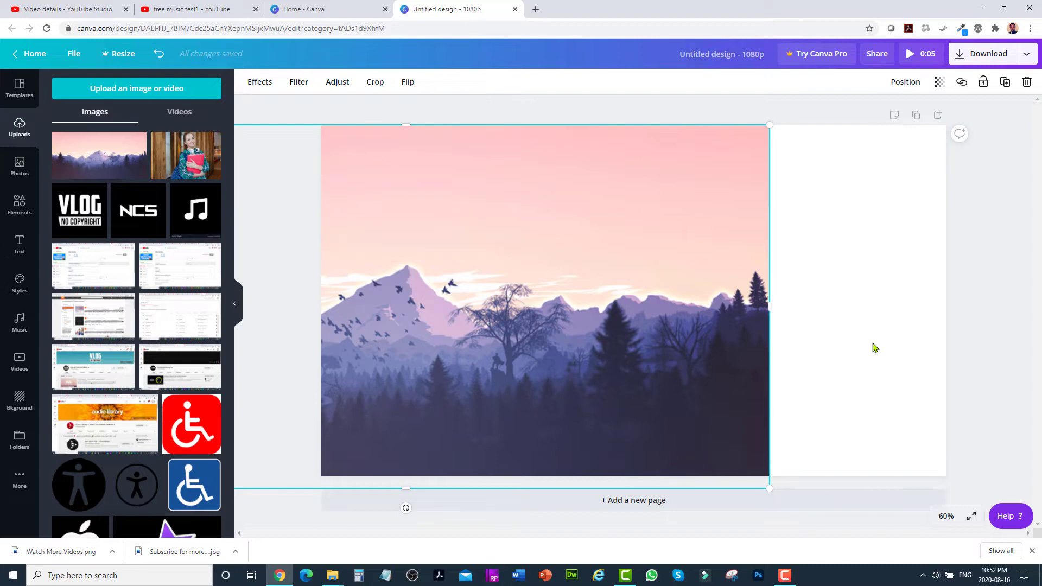
pyautogui.moveTo(746, 312); pyautogui.dragTo(663, 307)
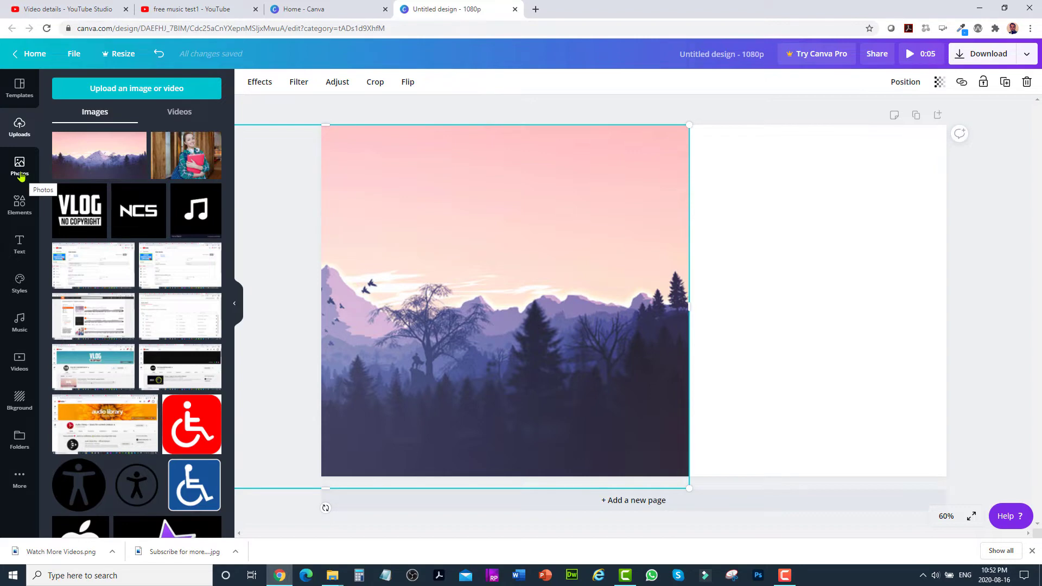
pyautogui.click(23, 203)
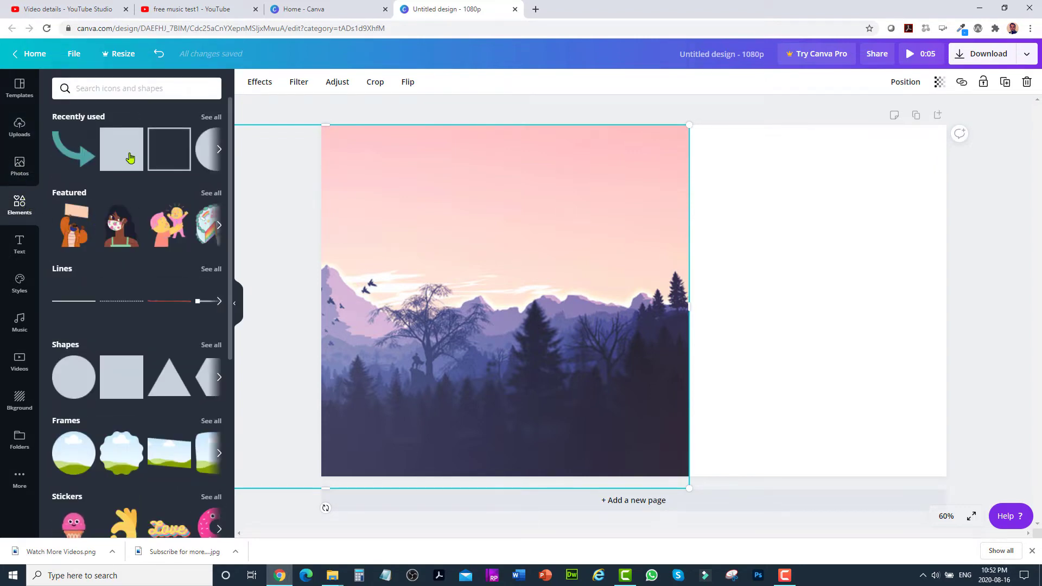
# Step: Add a dark navy square and stretch it over the page's right half
pyautogui.click(117, 153)
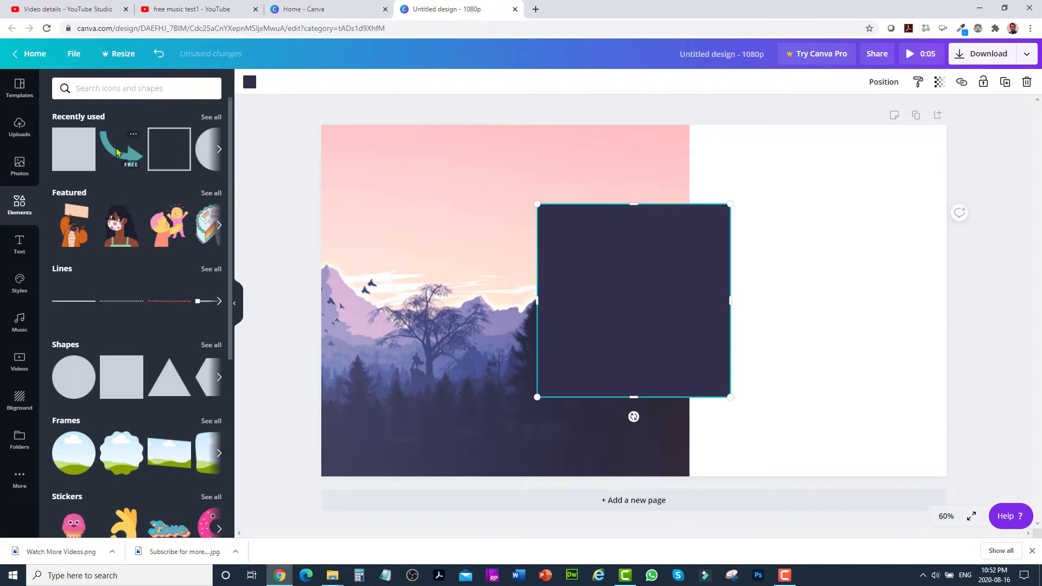
pyautogui.moveTo(599, 272); pyautogui.dragTo(817, 186)
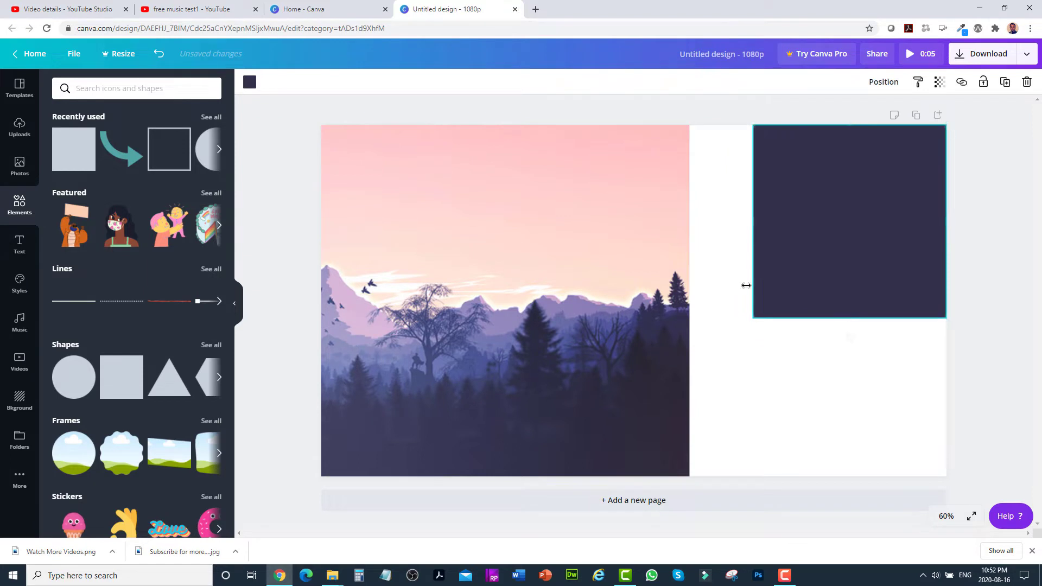
pyautogui.moveTo(752, 317); pyautogui.dragTo(707, 407)
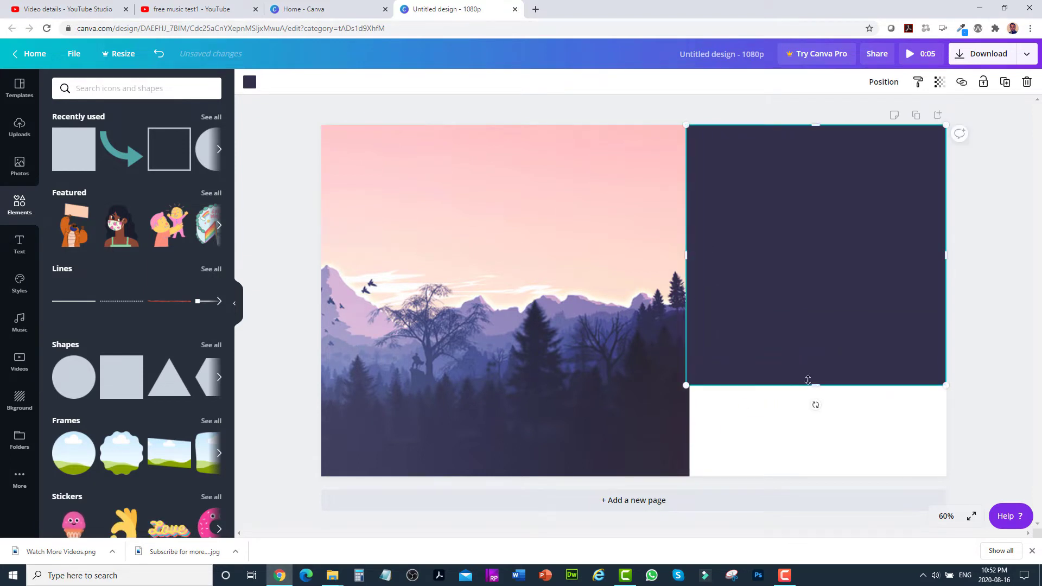
pyautogui.moveTo(816, 386); pyautogui.dragTo(818, 482)
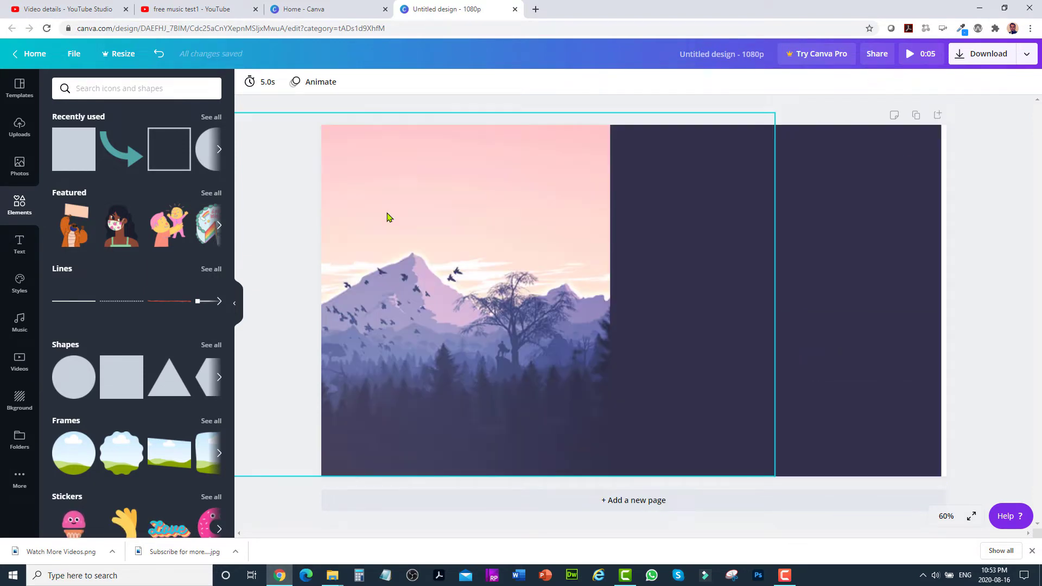
pyautogui.press('Escape')
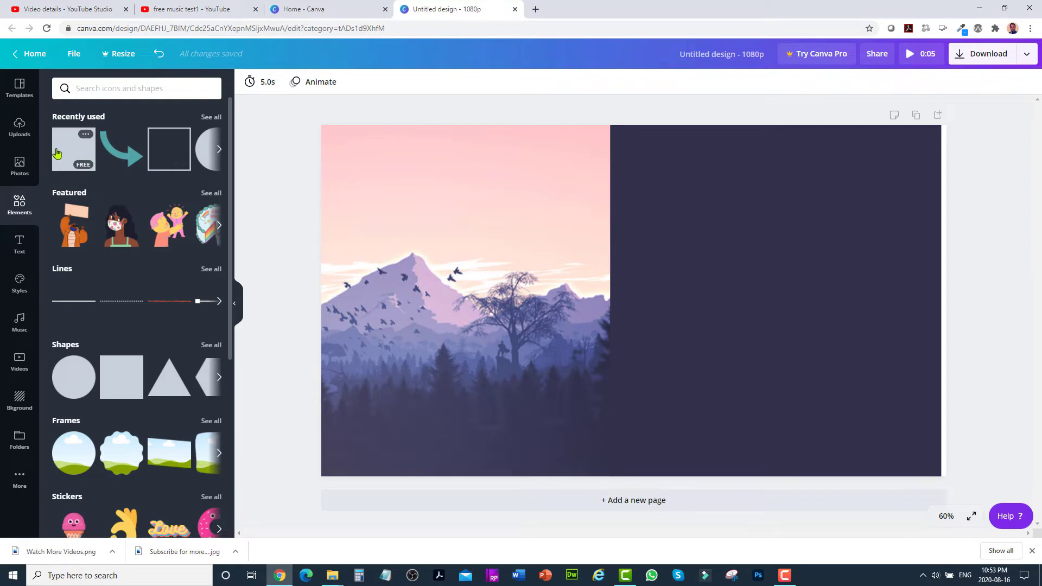
# Step: Add a 'Watch recent videos' subheading at the top of the dark panel
pyautogui.click(19, 247)
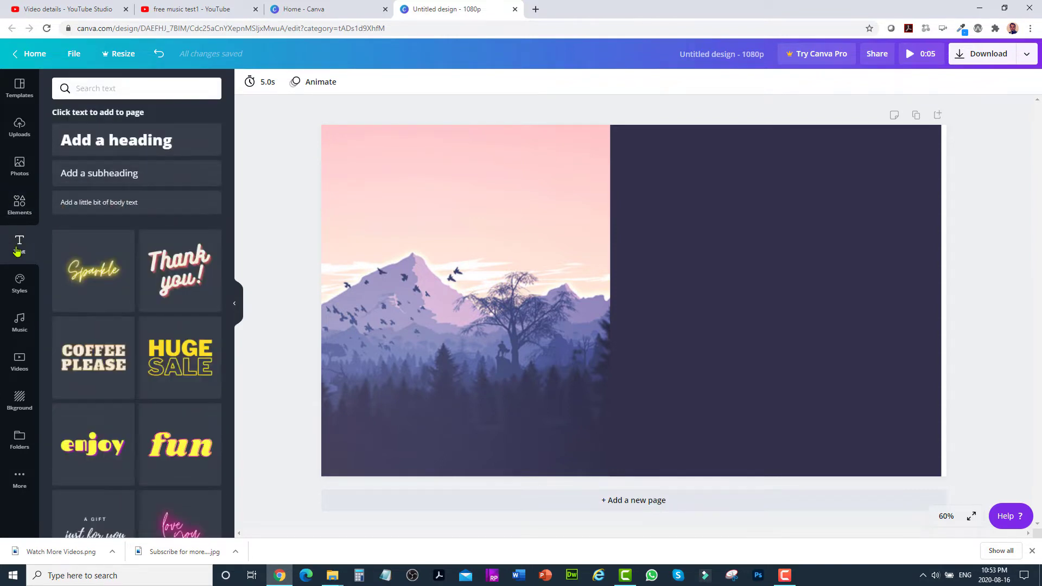
pyautogui.click(112, 179)
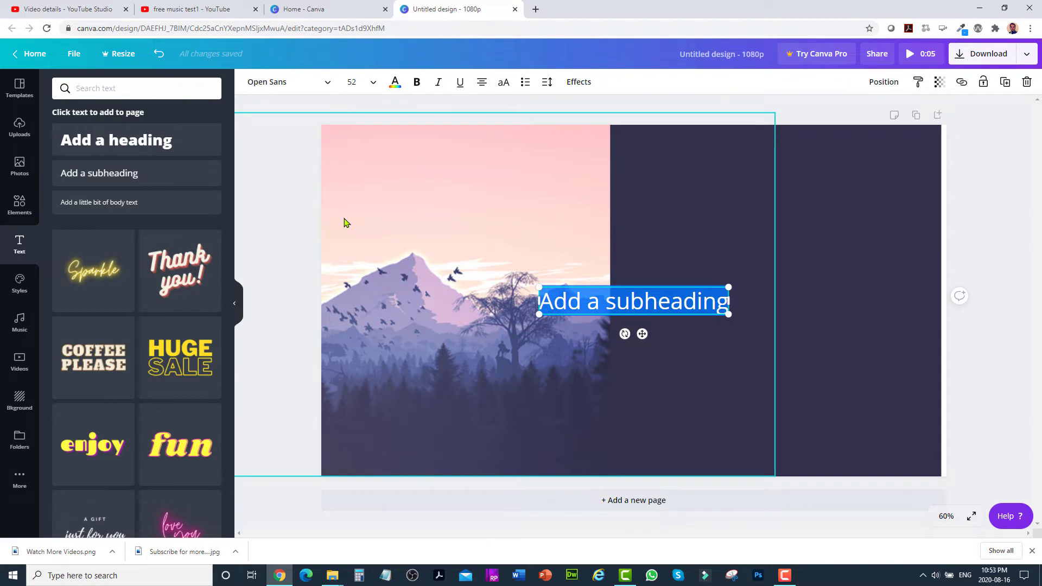
pyautogui.write('Watch')
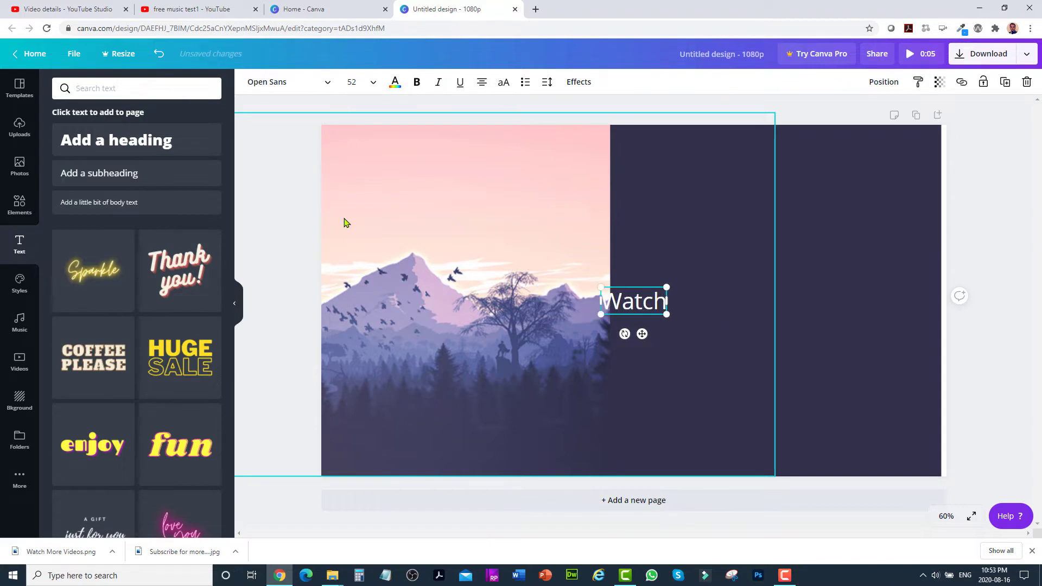
pyautogui.write(' recent videos')
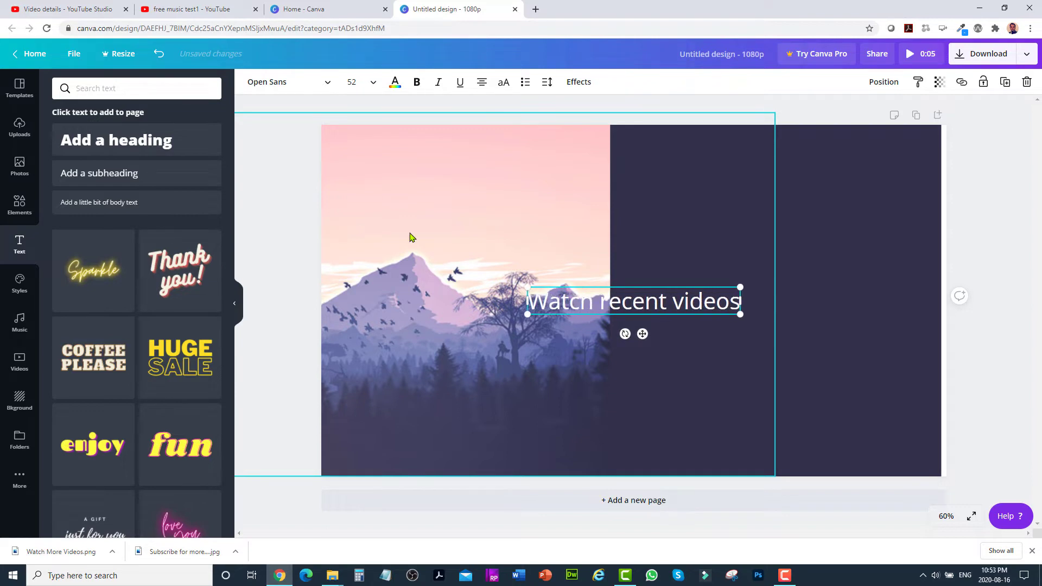
pyautogui.moveTo(724, 258); pyautogui.dragTo(807, 161)
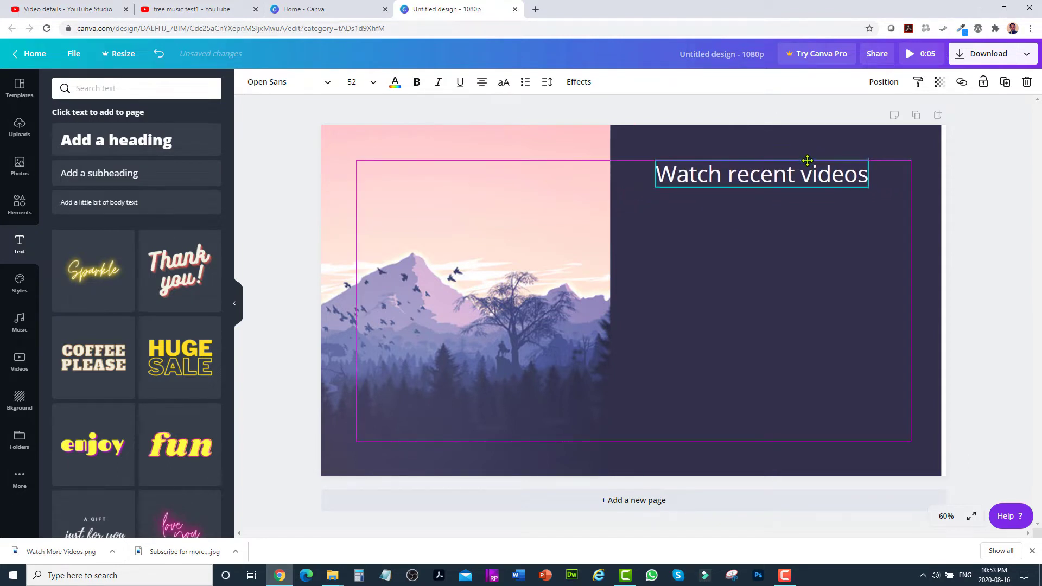
pyautogui.click(328, 84)
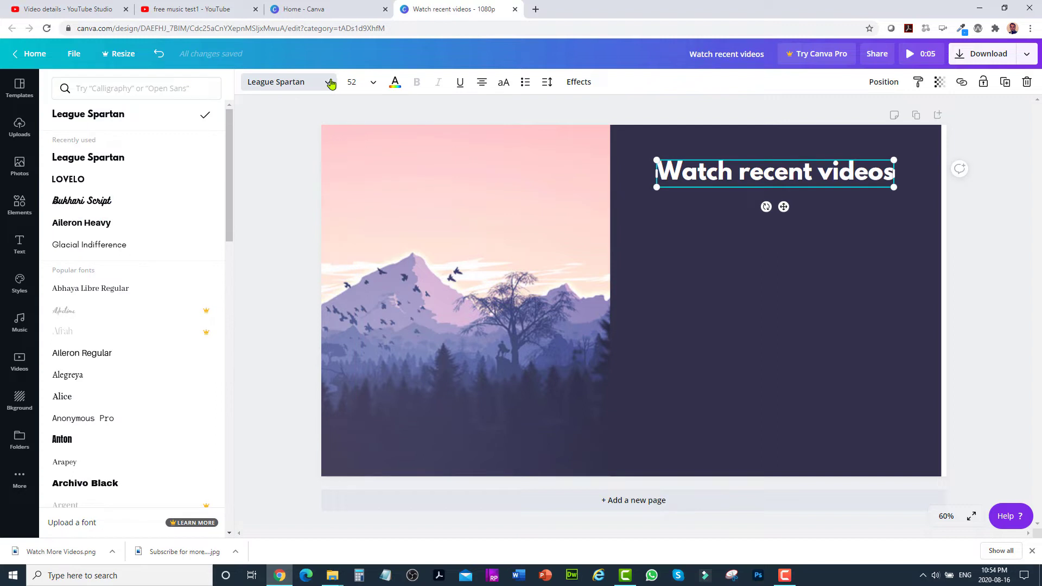
# Step: Set the heading to Alice at size 64 and duplicate it
pyautogui.click(81, 401)
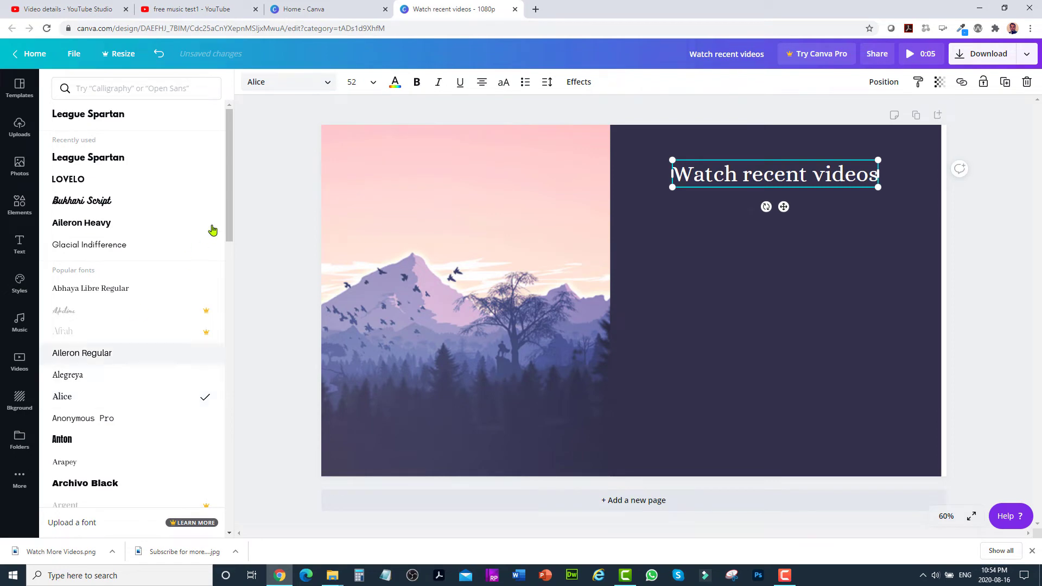
pyautogui.click(374, 84)
pyautogui.scroll(-2, 385, 279)
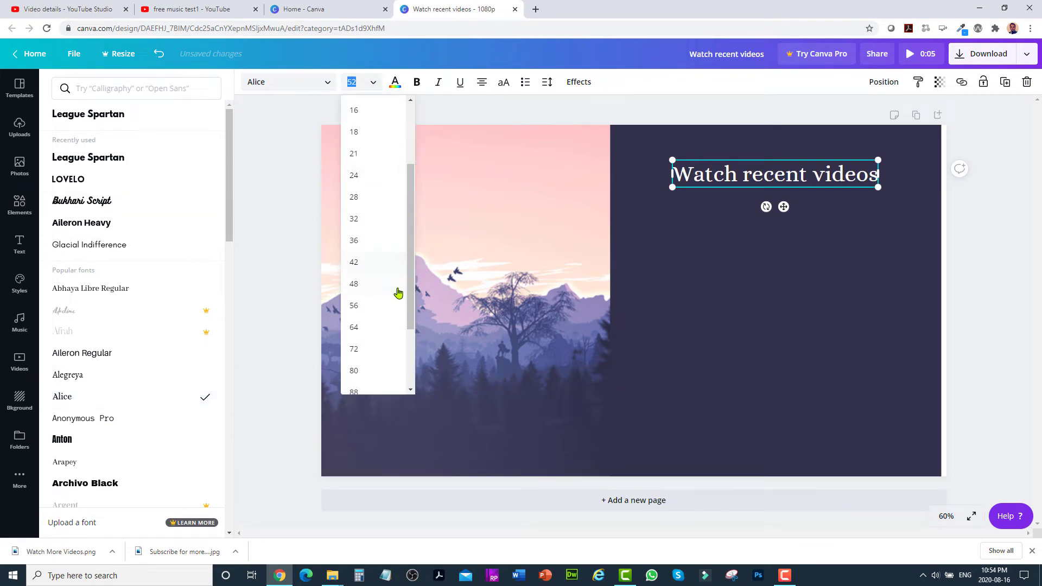
pyautogui.click(373, 327)
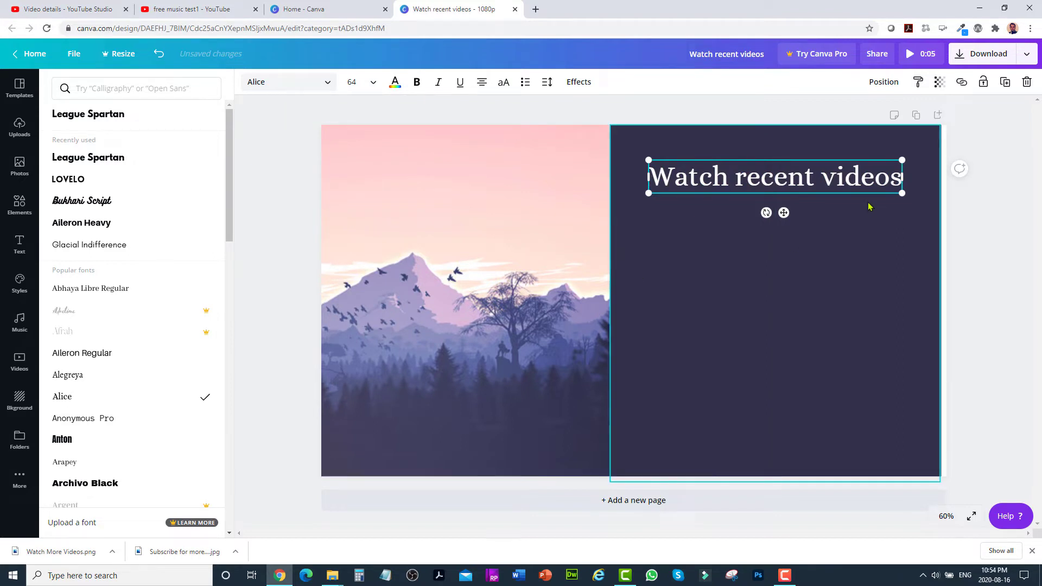
pyautogui.moveTo(848, 175); pyautogui.dragTo(834, 172)
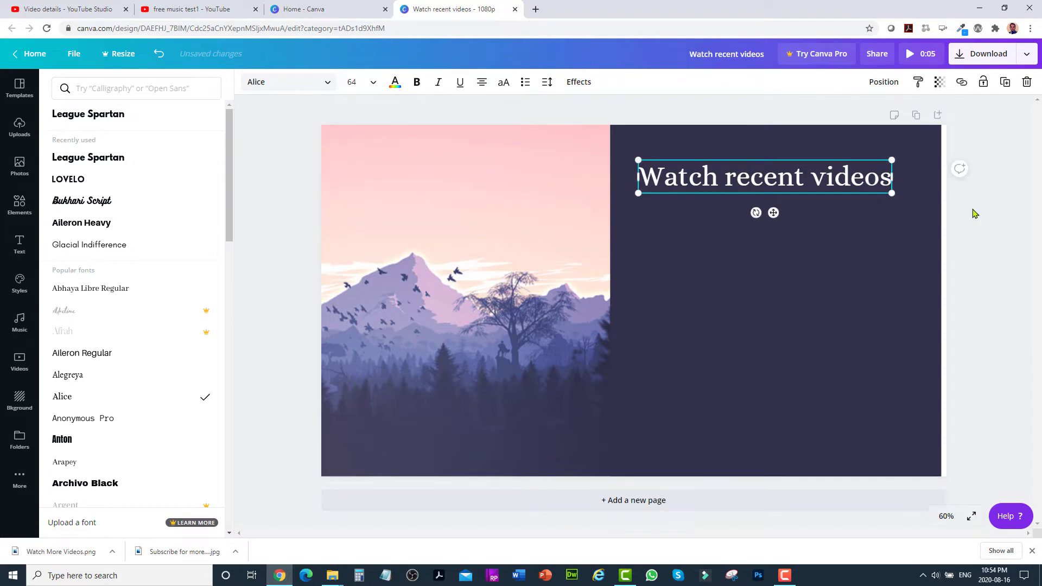
pyautogui.press('Escape')
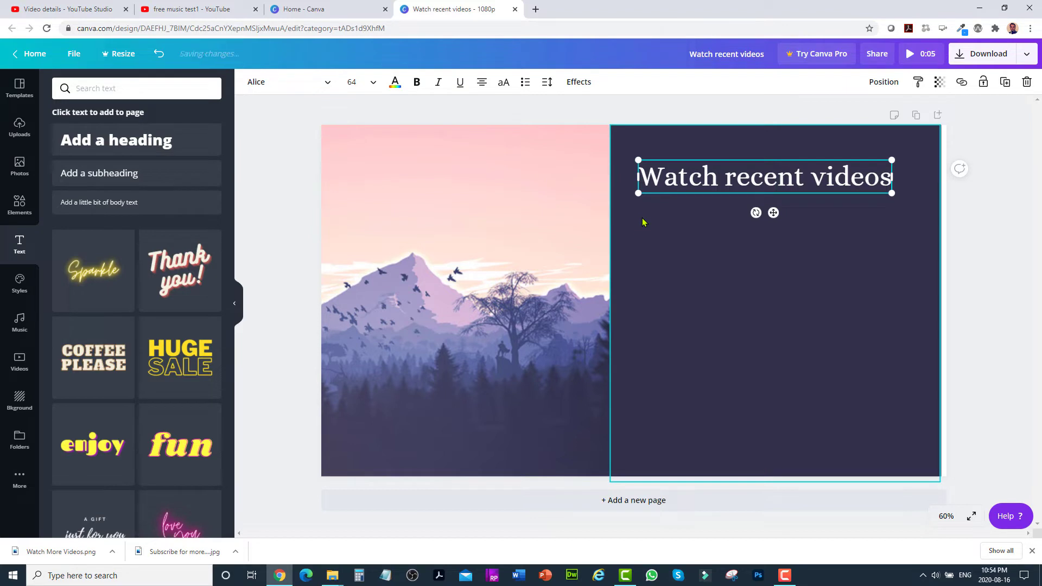
pyautogui.hotkey('ctrl', 'd')
# Step: Move the copied heading onto the pink sky and retype it as 'Subscribe now'
pyautogui.moveTo(734, 187); pyautogui.dragTo(424, 197)
pyautogui.doubleClick(422, 201)
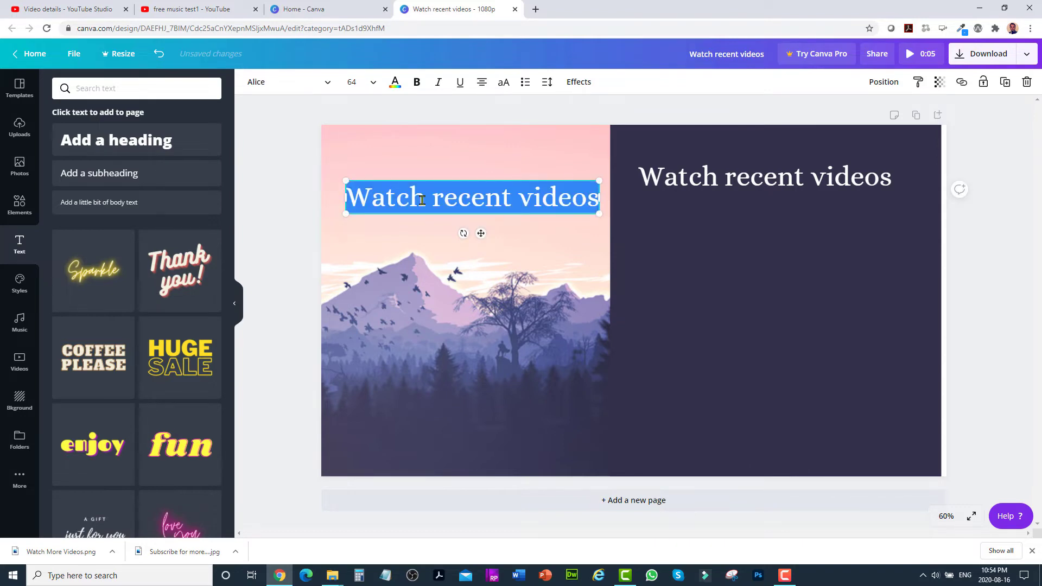
pyautogui.write('S')
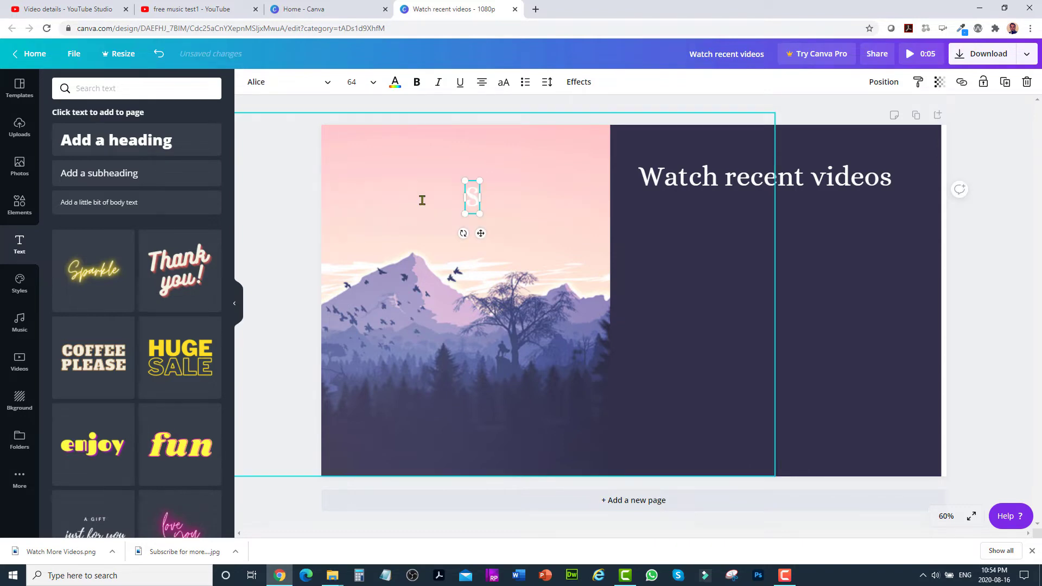
pyautogui.write('ubscribe')
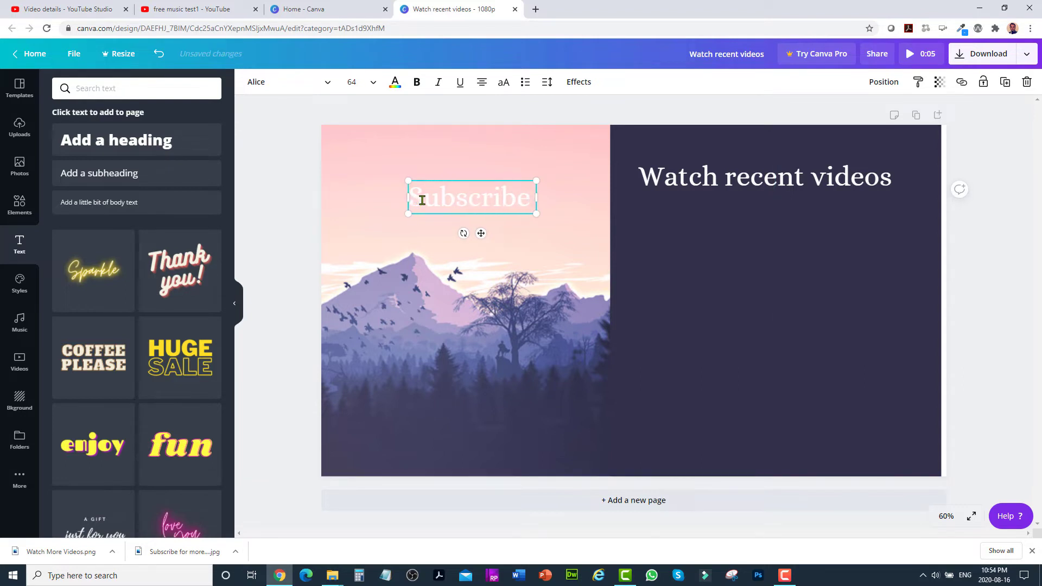
pyautogui.write(' now')
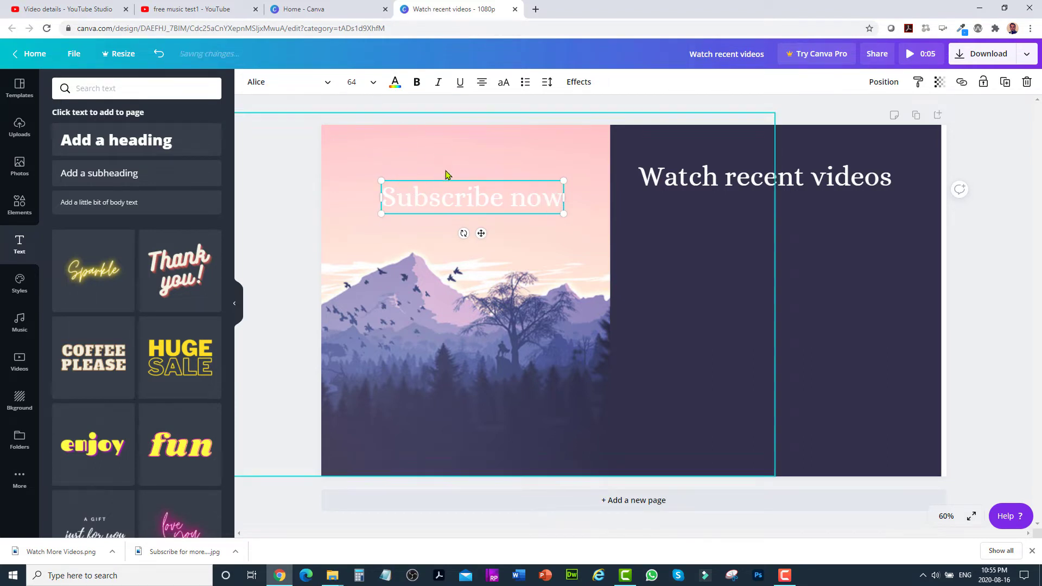
pyautogui.click(463, 173)
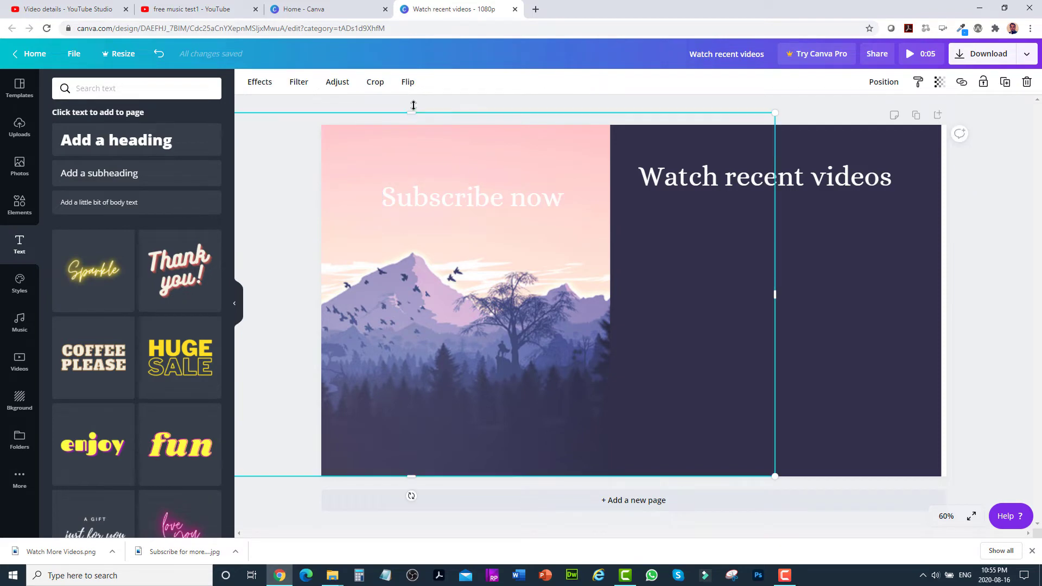
pyautogui.click(451, 204)
# Step: Make the 'Subscribe now' text bold and dark navy
pyautogui.click(398, 87)
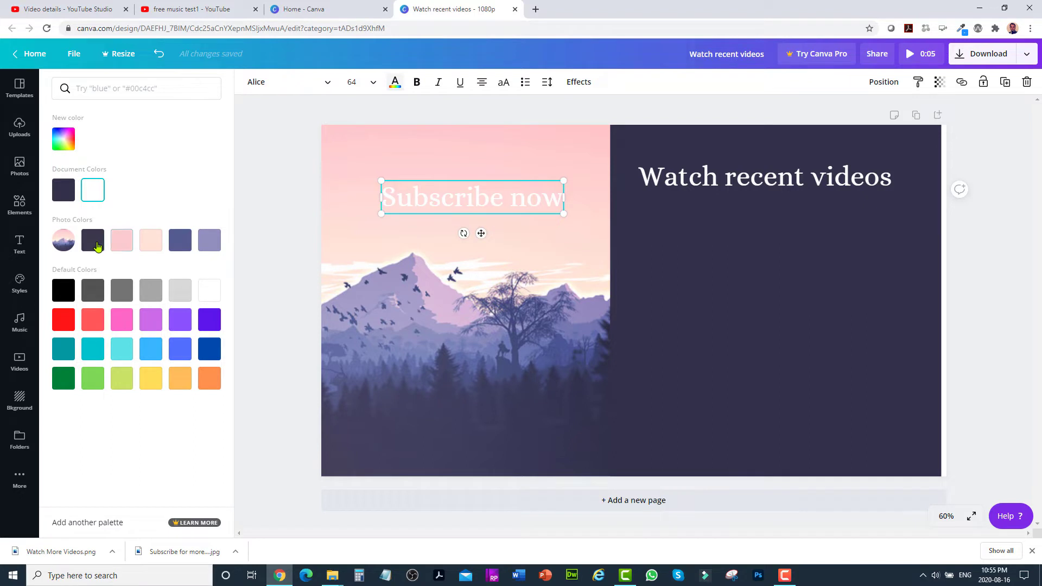
pyautogui.click(93, 242)
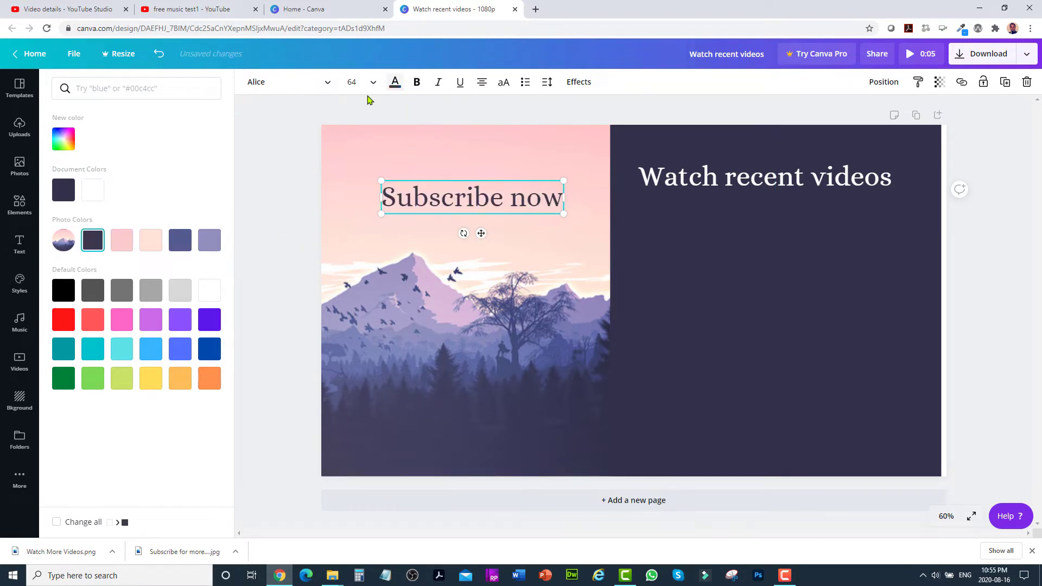
pyautogui.click(417, 83)
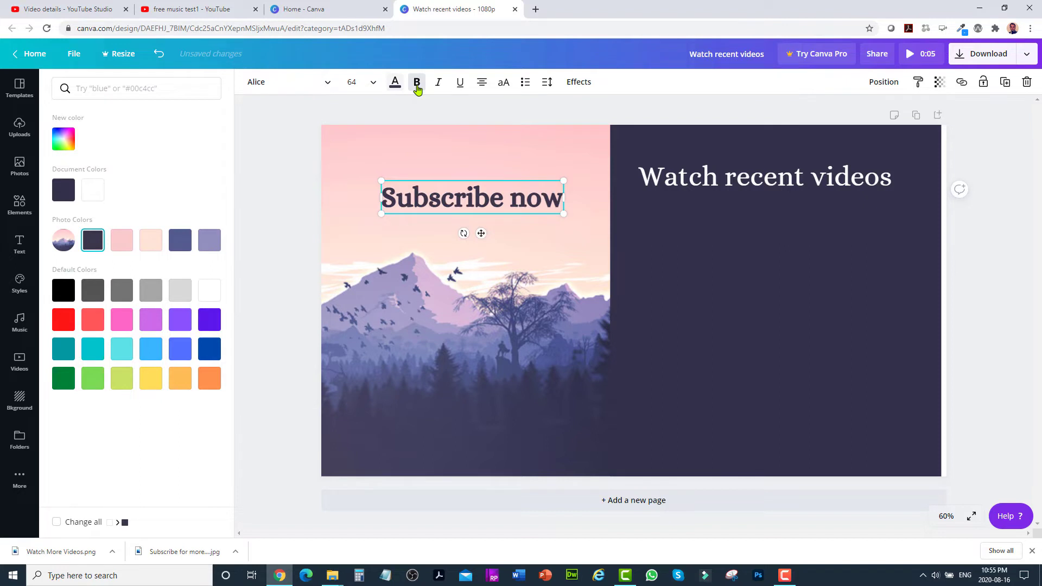
pyautogui.press('Escape')
pyautogui.click(294, 186)
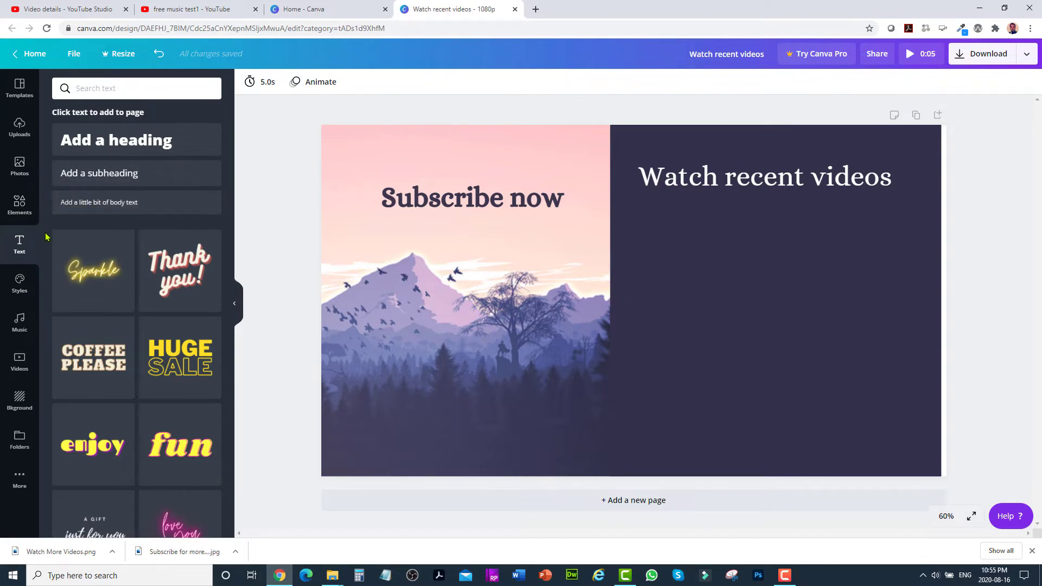
# Step: Browse the full Lines collection in the Elements library
pyautogui.click(22, 209)
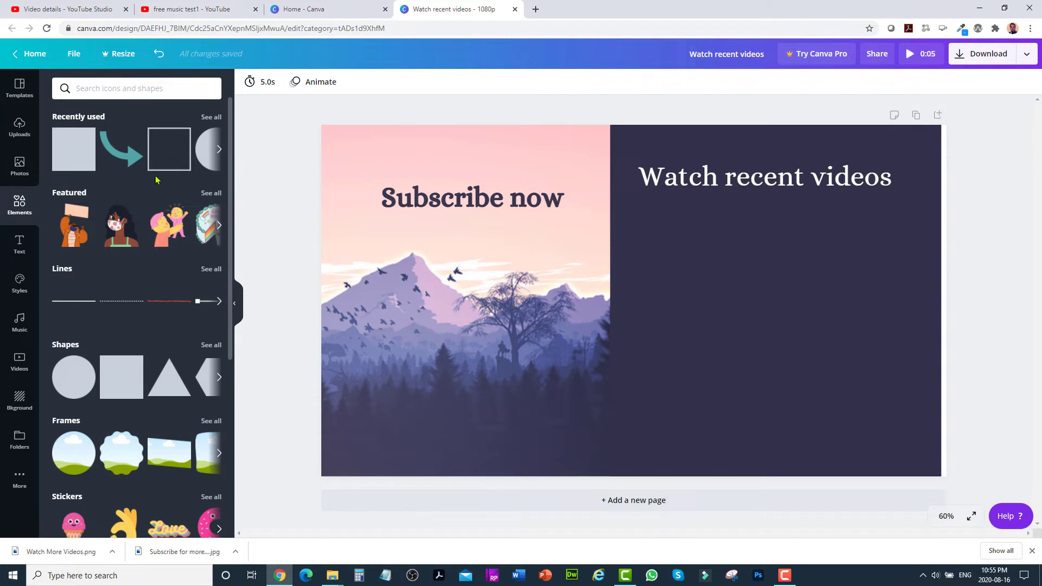
pyautogui.click(211, 268)
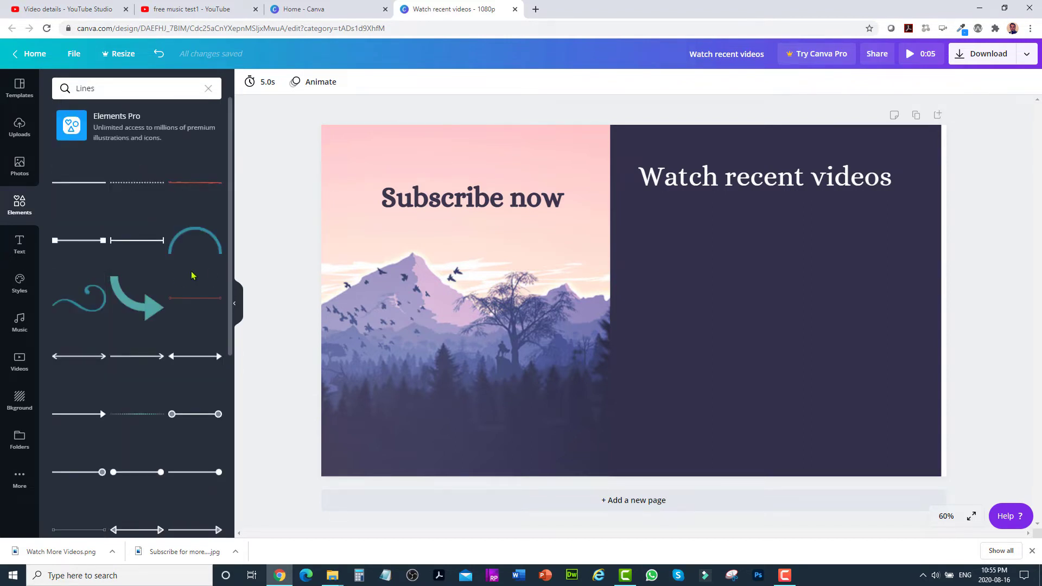
pyautogui.scroll(-4, 177, 278)
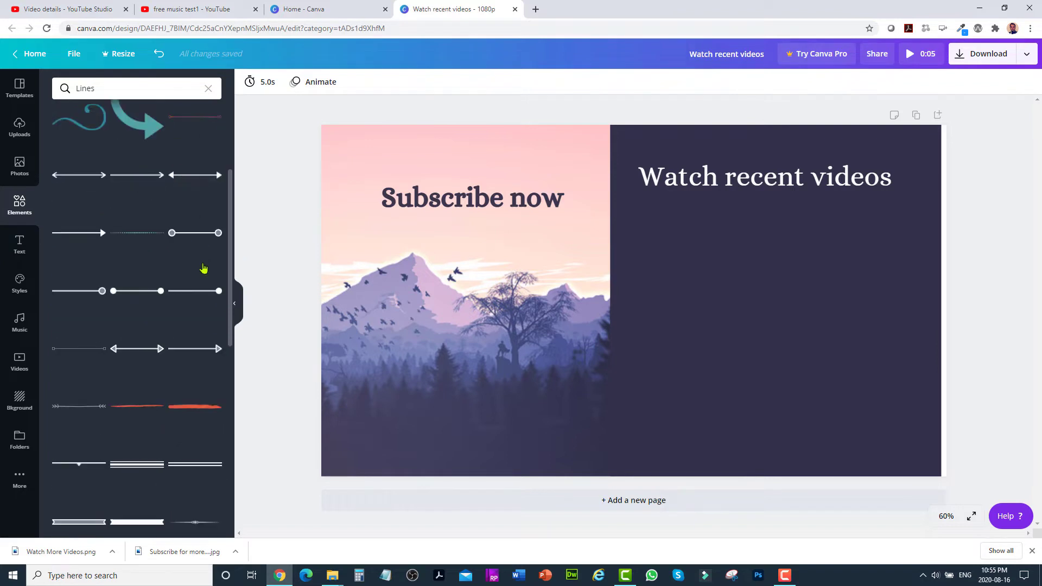
pyautogui.scroll(-4, 178, 284)
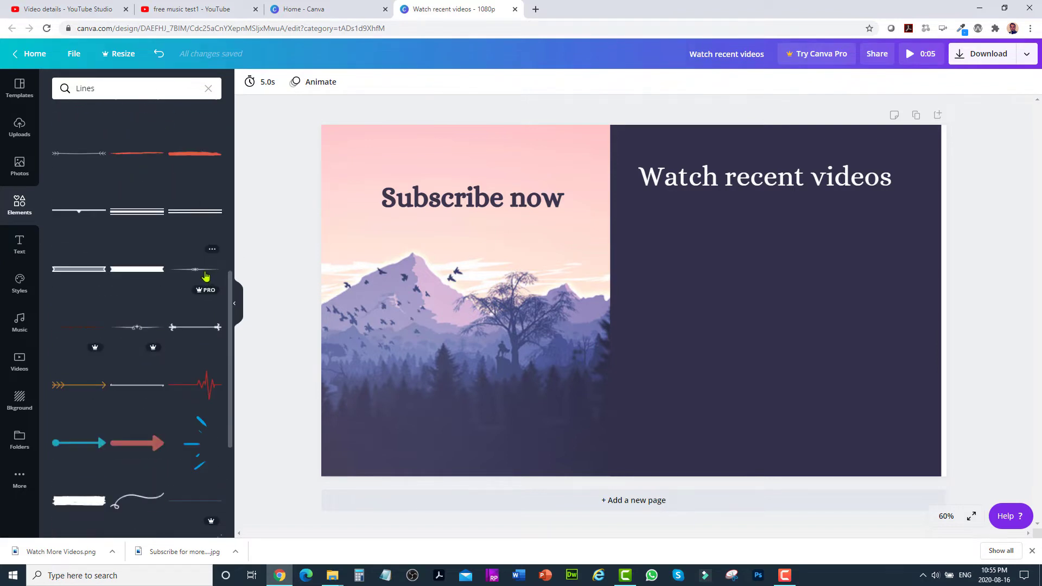
pyautogui.scroll(-4, 203, 288)
pyautogui.scroll(-1, 219, 298)
pyautogui.moveTo(231, 351); pyautogui.dragTo(241, 122)
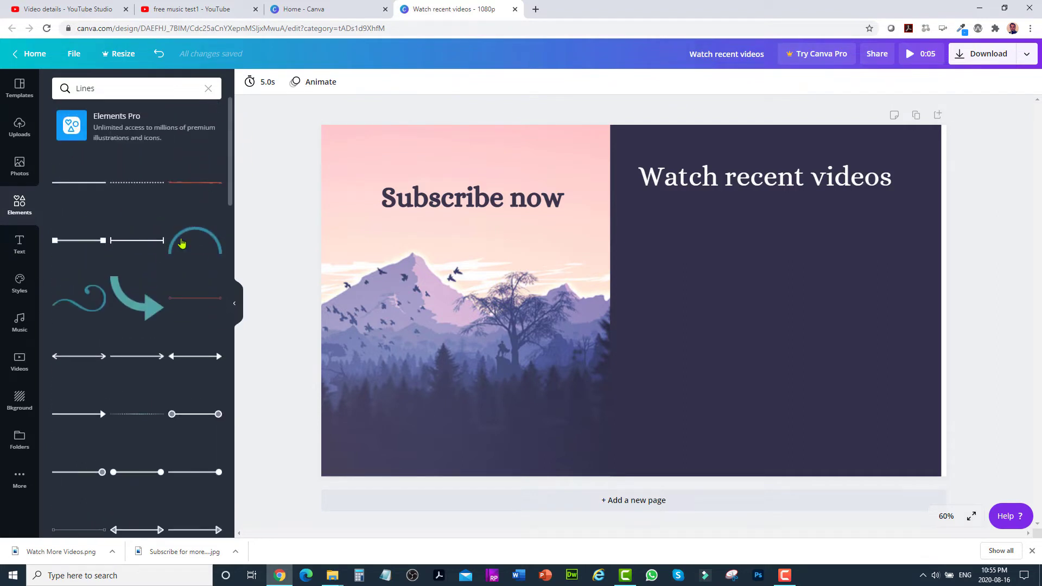
# Step: Add a smaller dark navy curved arrow below 'Subscribe now' and nudge the title down
pyautogui.click(135, 298)
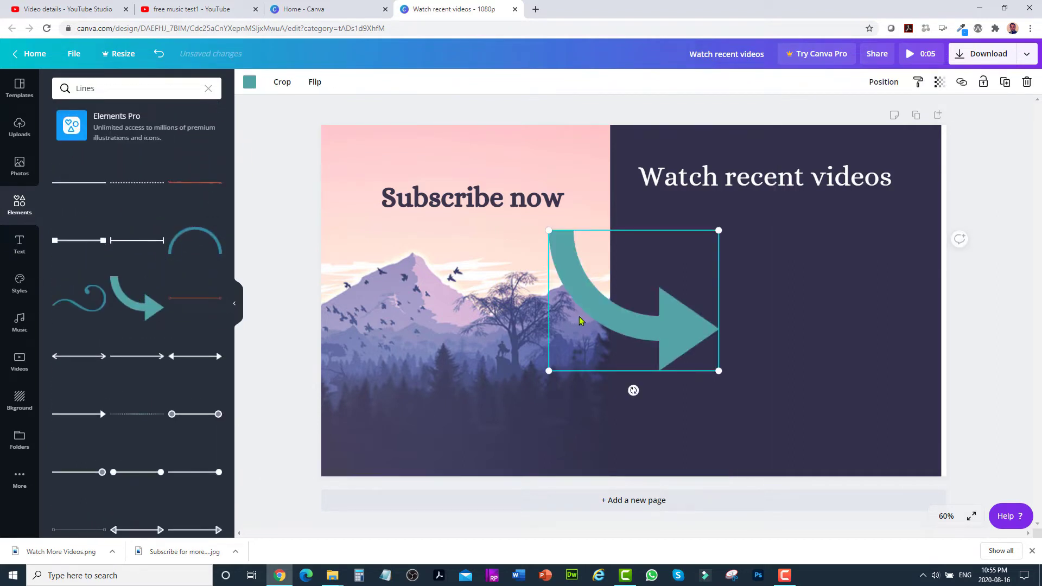
pyautogui.moveTo(595, 313); pyautogui.dragTo(451, 307)
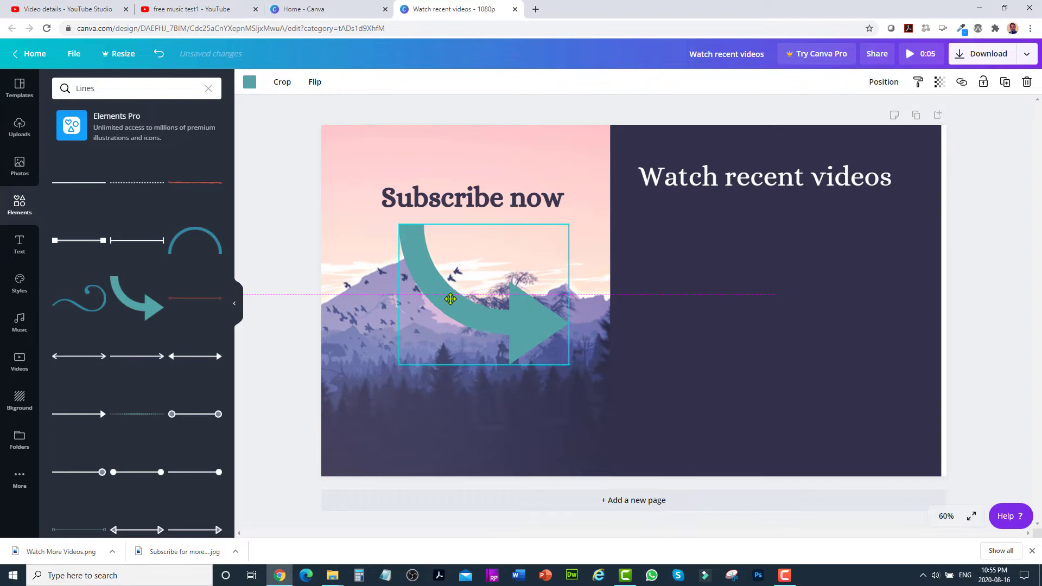
pyautogui.click(249, 82)
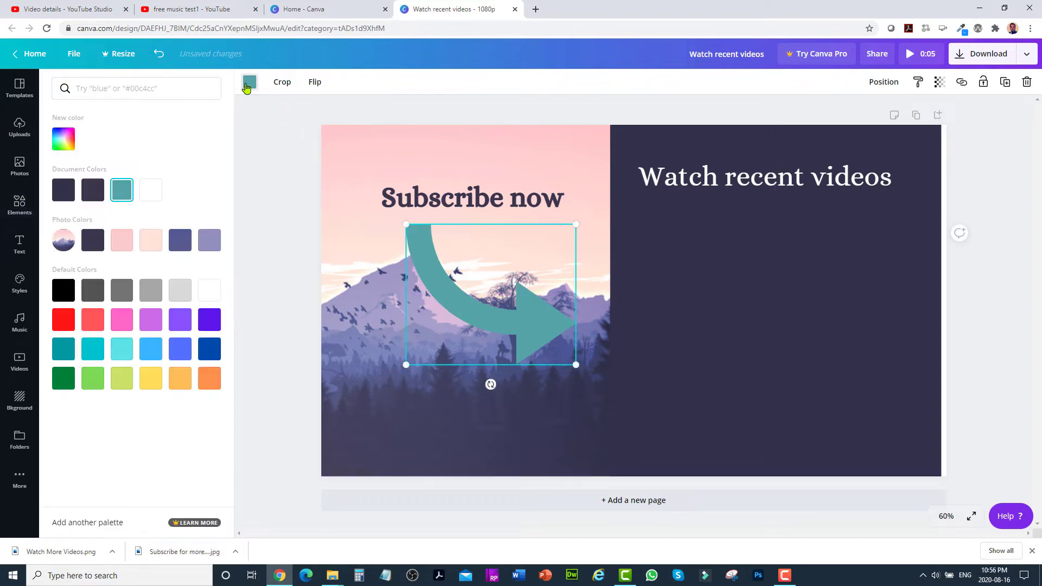
pyautogui.click(63, 189)
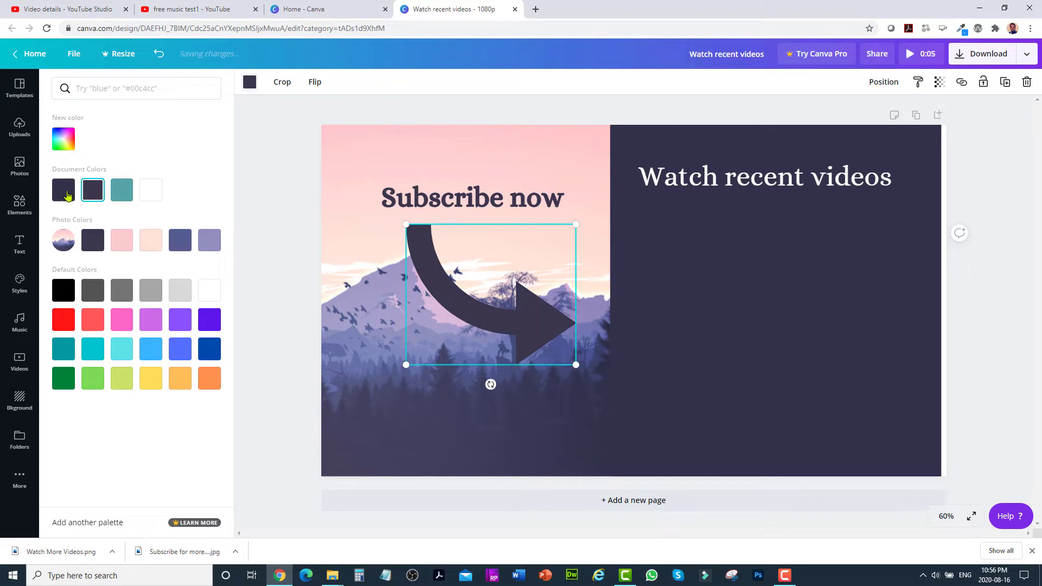
pyautogui.click(70, 291)
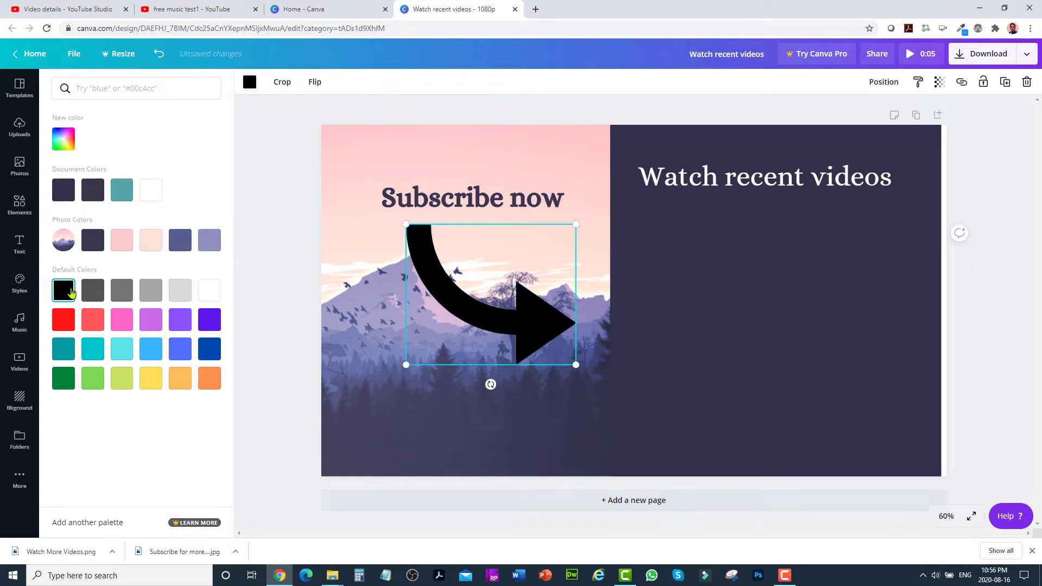
pyautogui.click(64, 191)
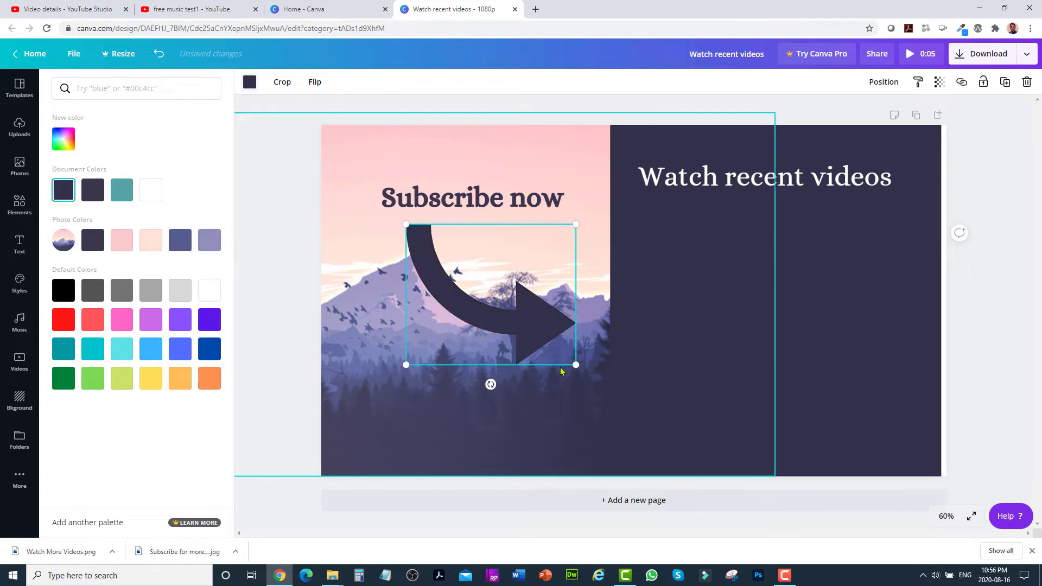
pyautogui.moveTo(576, 365); pyautogui.dragTo(531, 308)
pyautogui.moveTo(468, 202); pyautogui.dragTo(458, 207)
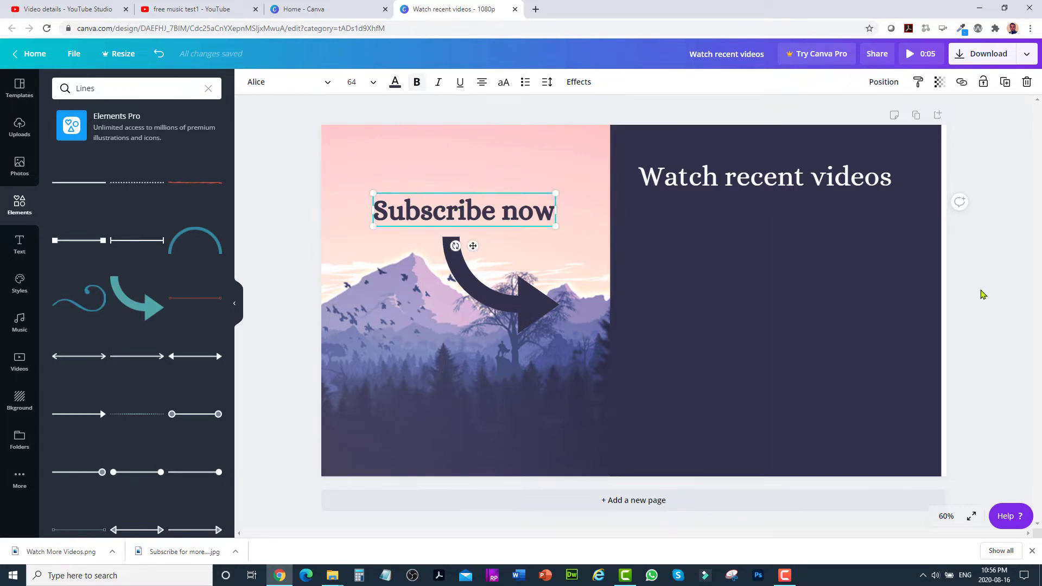
# Step: Widen the dark right panel to the page edge and download the design as 'Watch recent videos.png'
pyautogui.click(925, 293)
pyautogui.moveTo(952, 300); pyautogui.dragTo(965, 300)
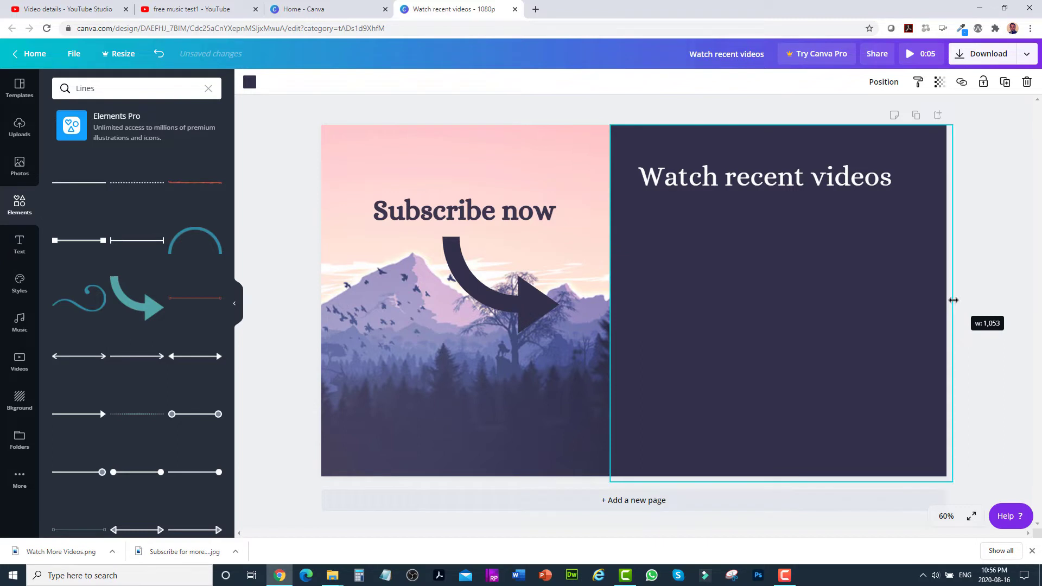
pyautogui.click(1018, 304)
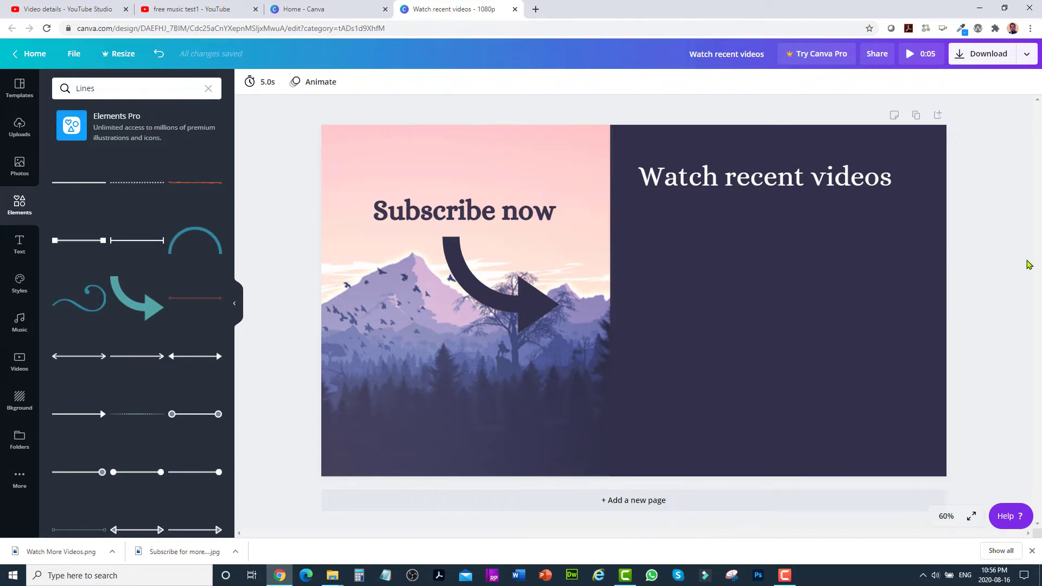
pyautogui.click(981, 58)
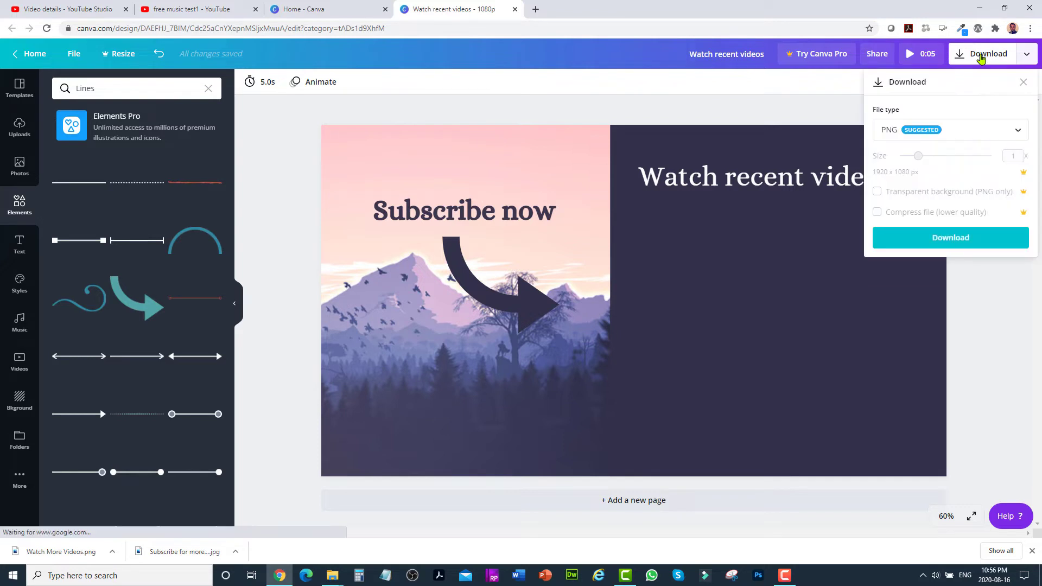
pyautogui.click(981, 241)
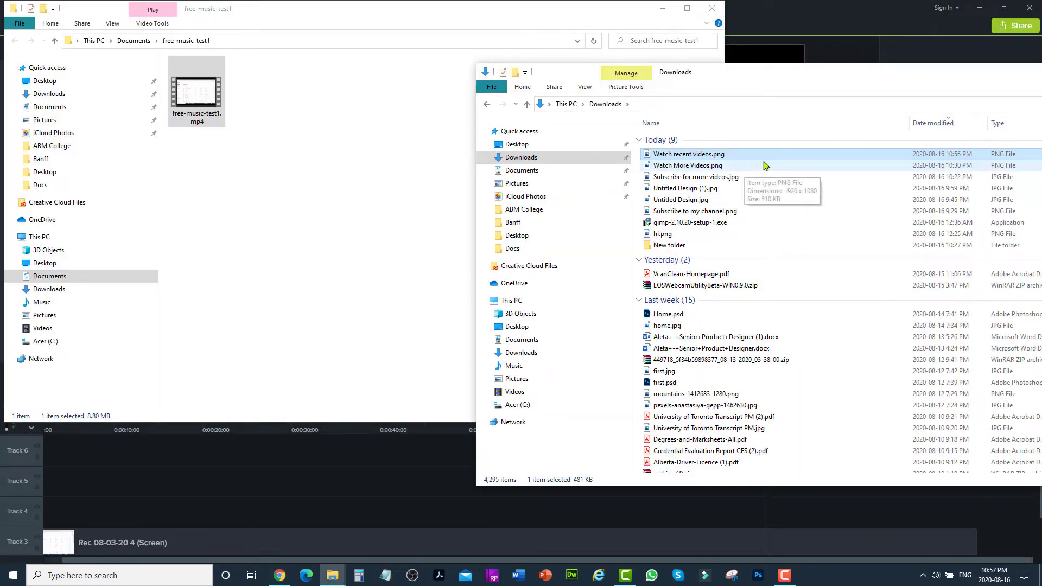
# Step: Drop 'Watch recent videos.png' onto Camtasia's Track 4 at 00:00:46;25 as a 5-second clip
pyautogui.moveTo(734, 155); pyautogui.dragTo(441, 503)
pyautogui.click(779, 5)
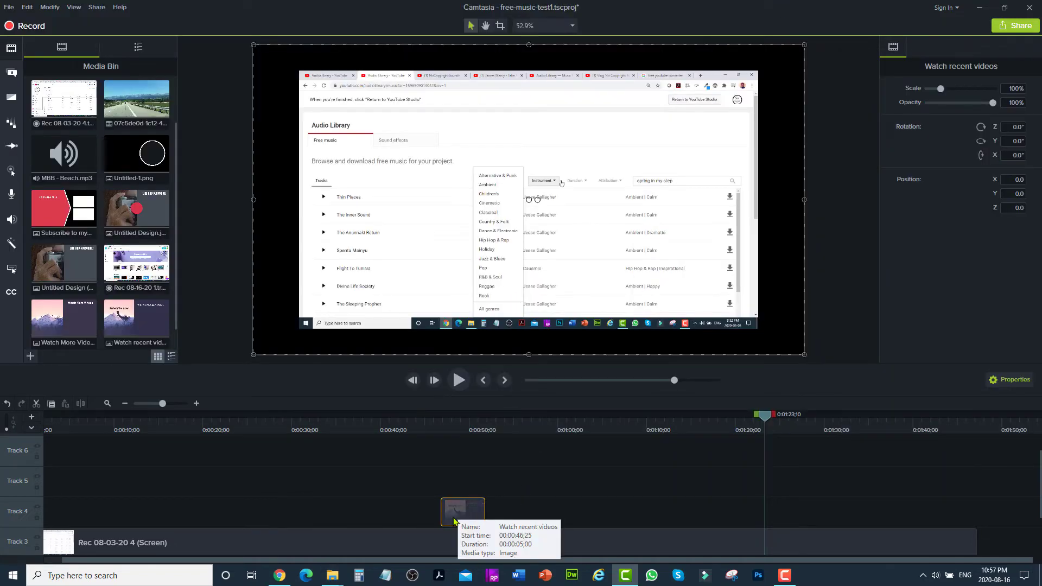
# Step: Move the image clip to the timeline end, set its duration to 20 seconds, and align it with the recording's end
pyautogui.moveTo(465, 522); pyautogui.dragTo(951, 529)
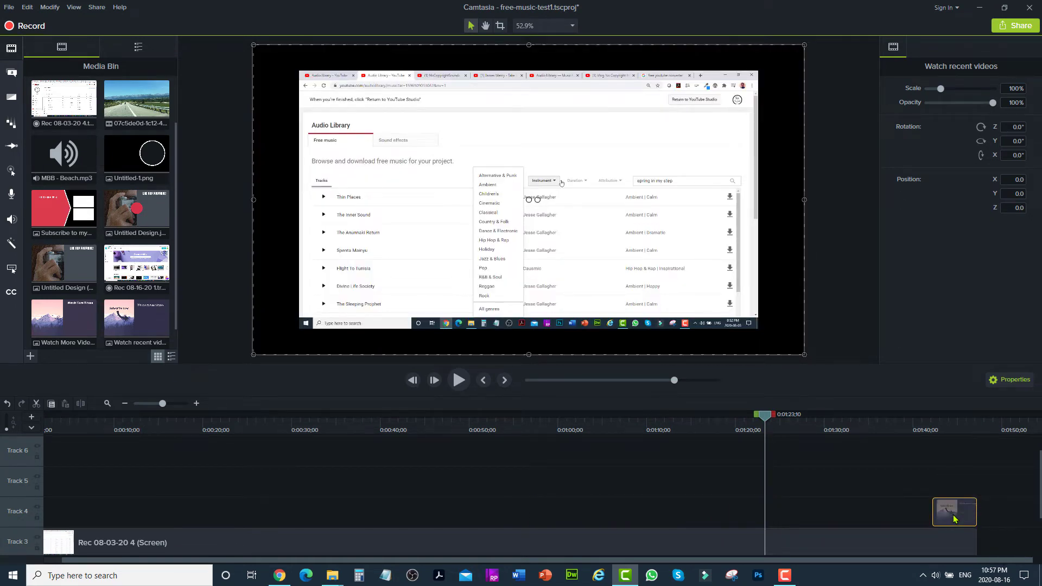
pyautogui.rightClick(956, 520)
pyautogui.click(855, 471)
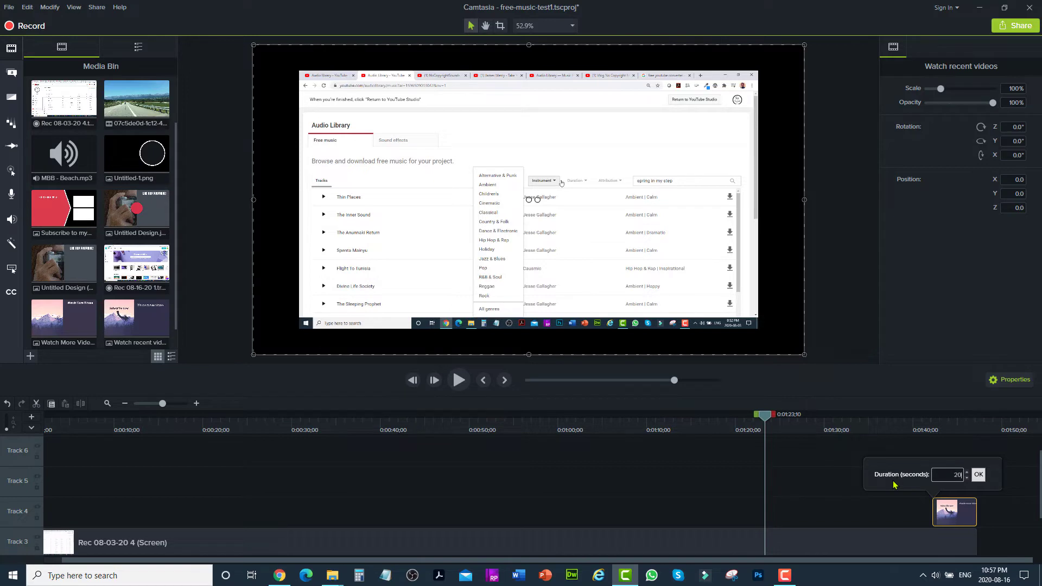
pyautogui.click(978, 475)
pyautogui.moveTo(948, 513); pyautogui.dragTo(873, 520)
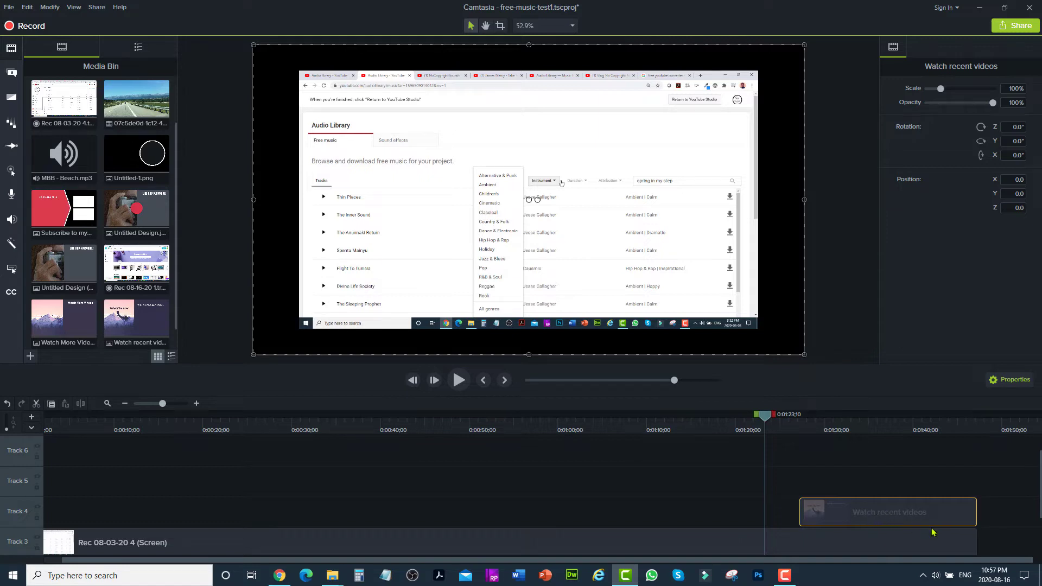
pyautogui.moveTo(934, 533); pyautogui.dragTo(935, 535)
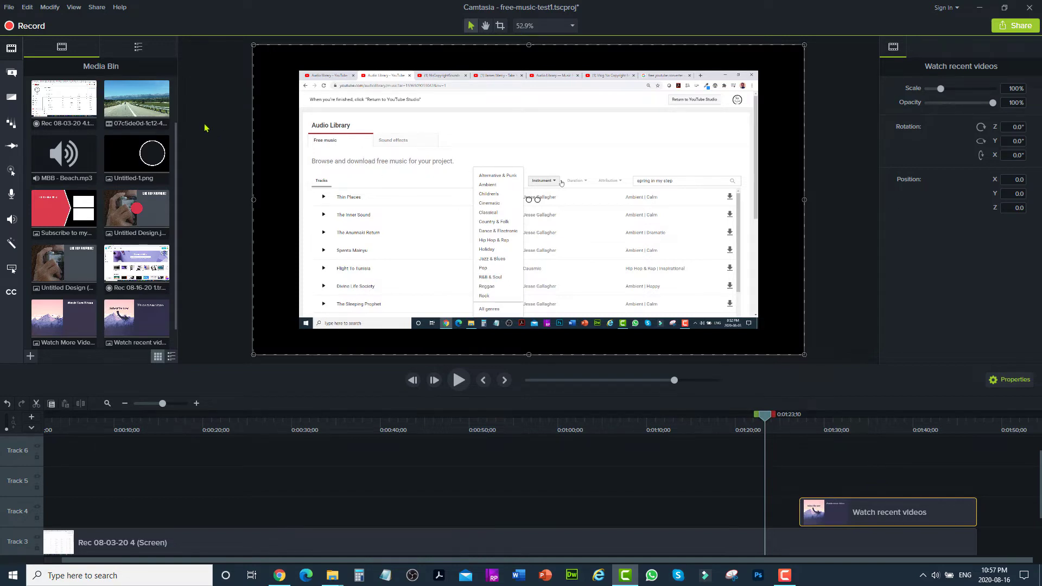
pyautogui.click(1020, 31)
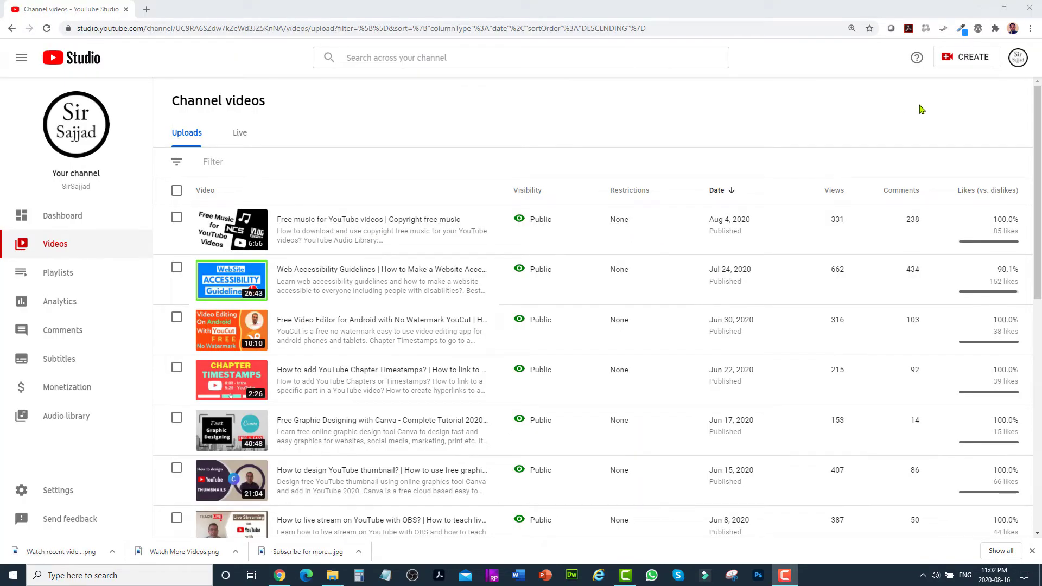
# Step: Start a YouTube Studio upload with free-music-test1.mp4 dropped into the upload dialog
pyautogui.click(974, 63)
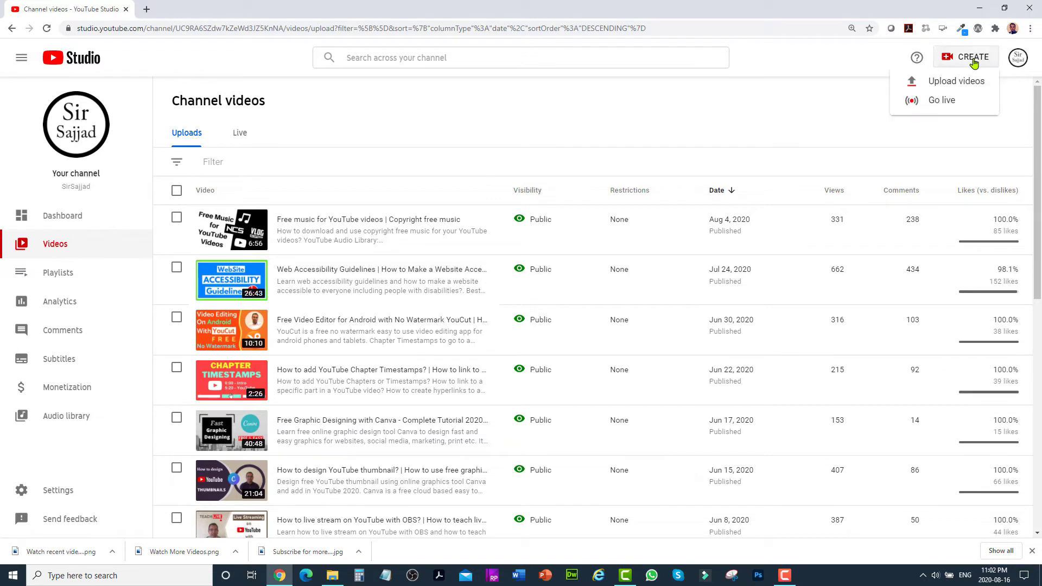
pyautogui.click(966, 87)
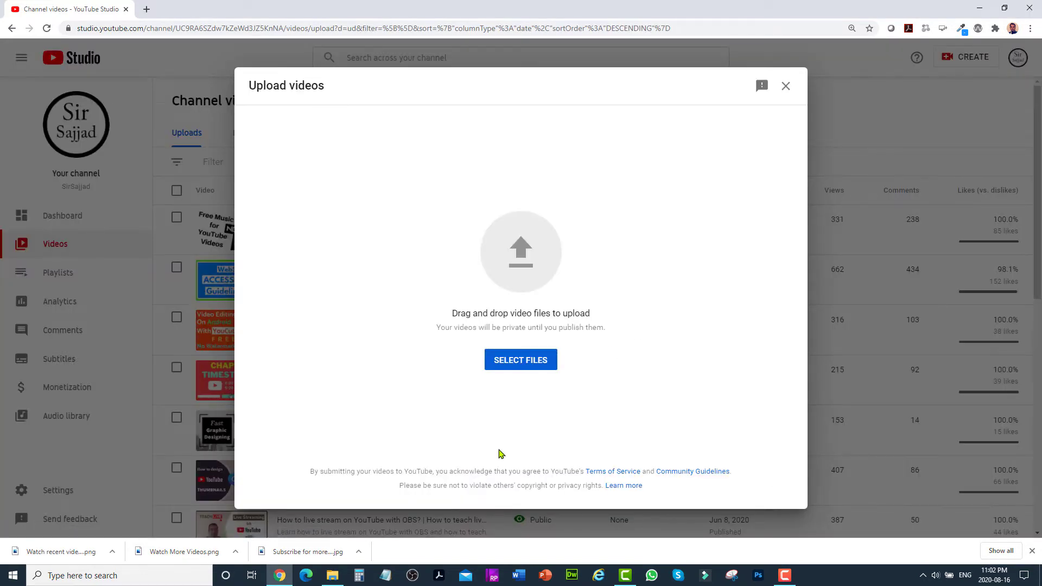
pyautogui.click(332, 575)
pyautogui.moveTo(615, 103); pyautogui.dragTo(870, 102)
pyautogui.moveTo(808, 168); pyautogui.dragTo(518, 260)
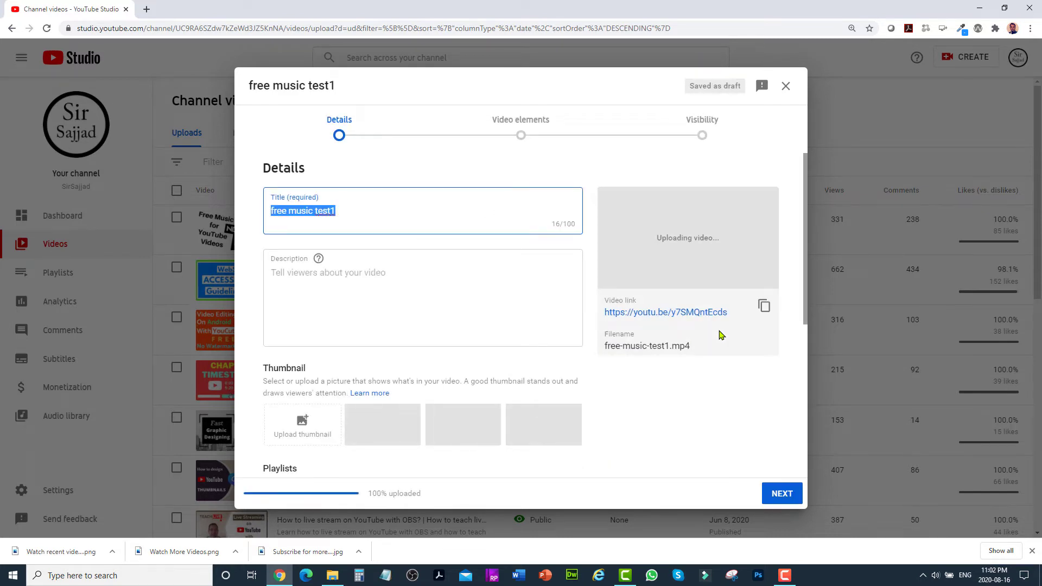
# Step: Skip through the details steps, set visibility to Unlisted and save the video
pyautogui.click(788, 496)
pyautogui.click(791, 499)
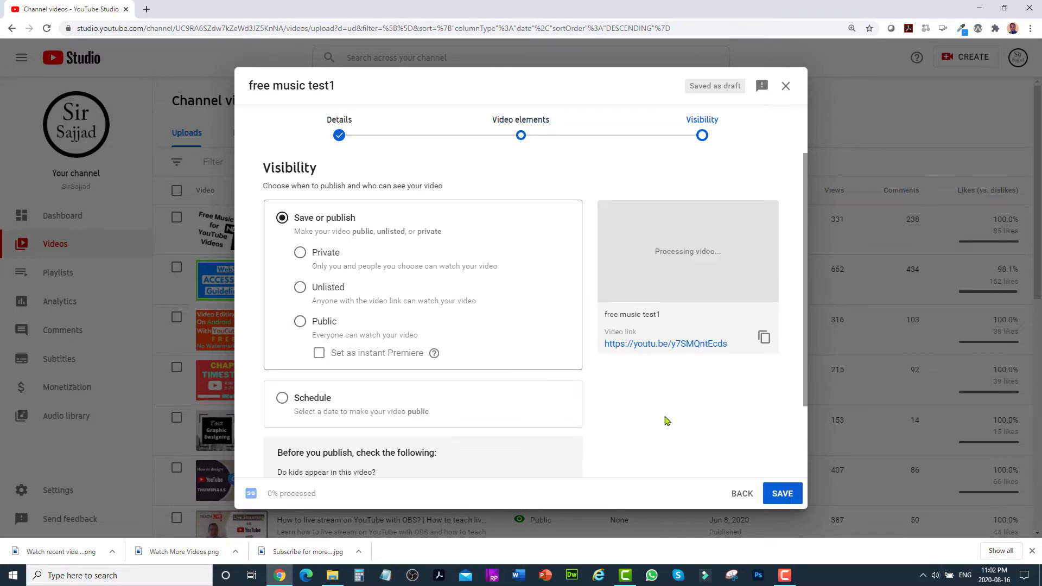
pyautogui.click(300, 290)
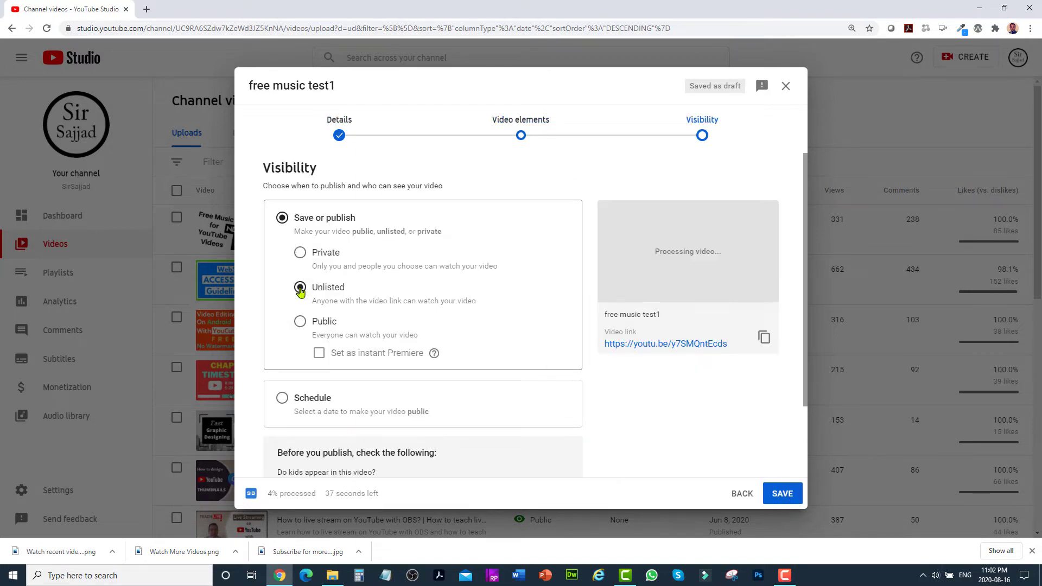
pyautogui.click(791, 498)
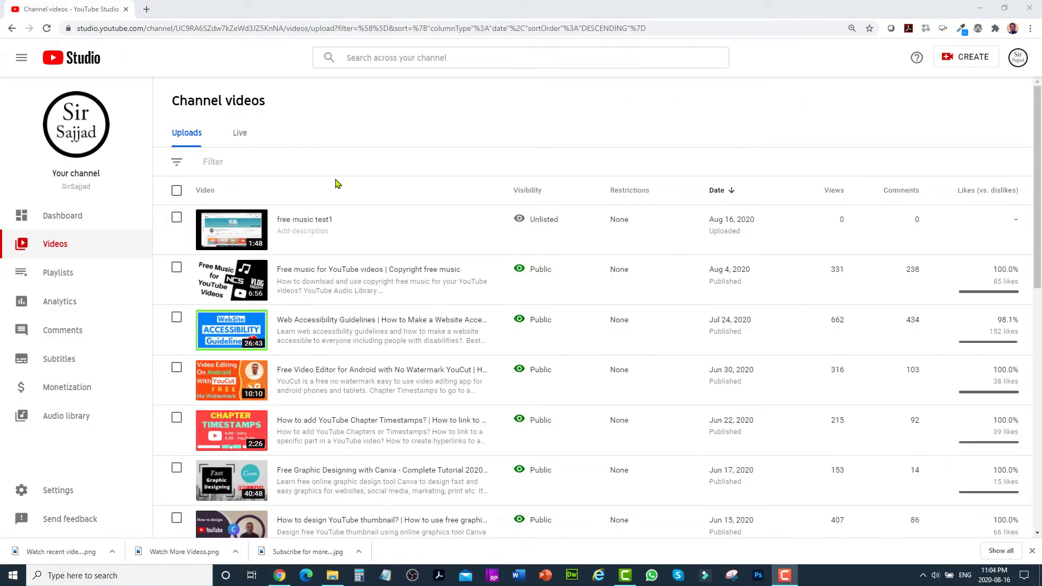
# Step: Open the new video's end screen editor and import the video, playlist and subscribe elements from the latest video
pyautogui.click(233, 234)
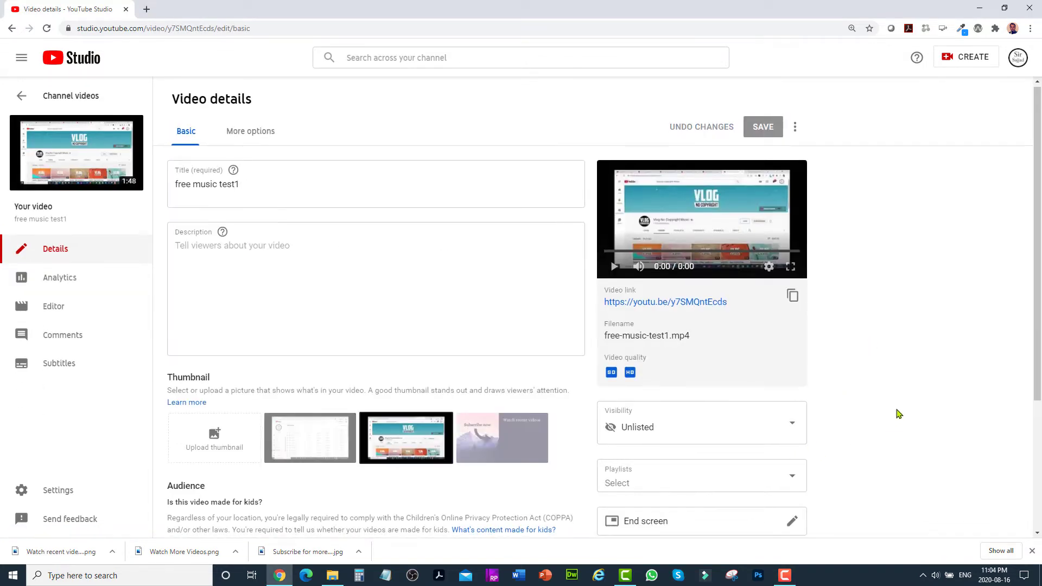
pyautogui.scroll(-2, 896, 412)
pyautogui.click(688, 423)
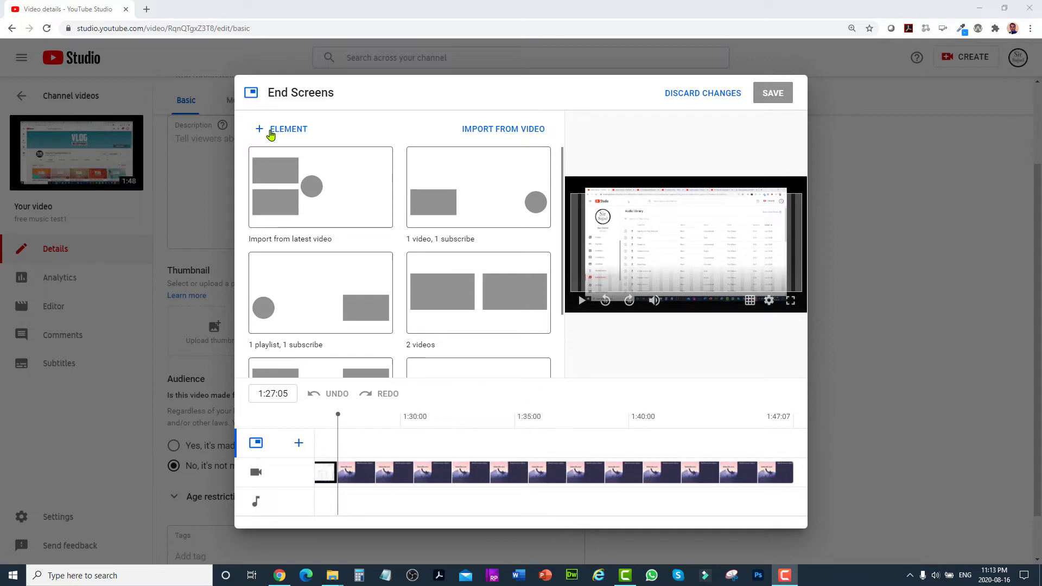
pyautogui.click(276, 134)
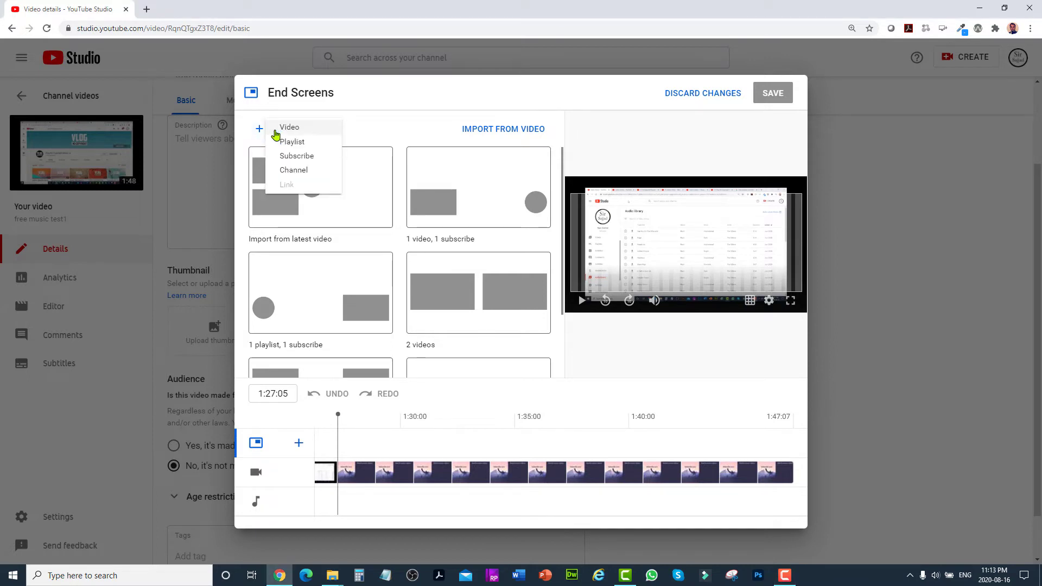
pyautogui.click(367, 130)
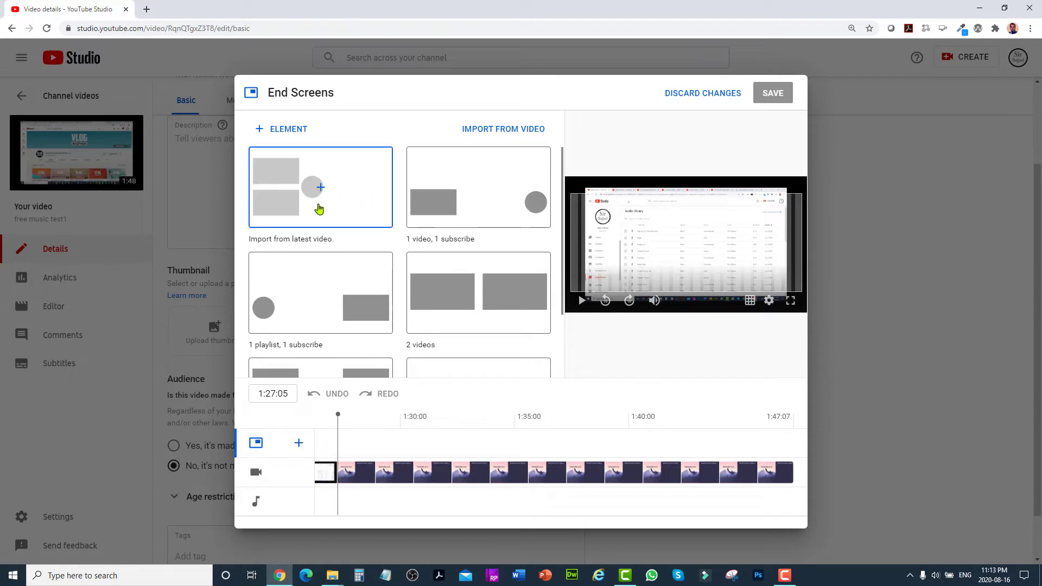
pyautogui.click(321, 196)
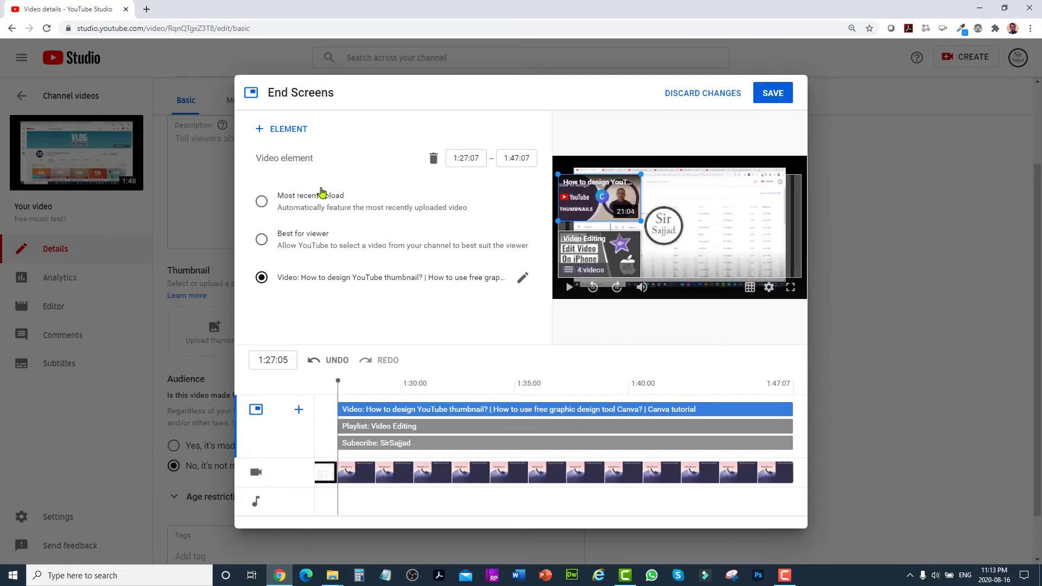
# Step: Arrange the video and playlist elements on the dark right panel, nudge the subscribe circle, and save
pyautogui.moveTo(562, 191); pyautogui.dragTo(720, 198)
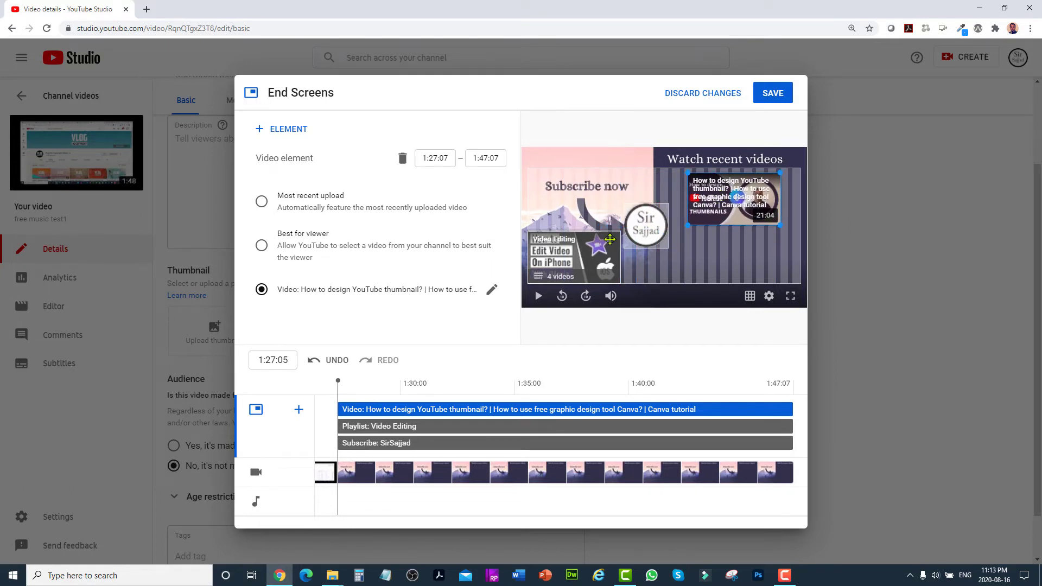
pyautogui.moveTo(573, 257); pyautogui.dragTo(730, 255)
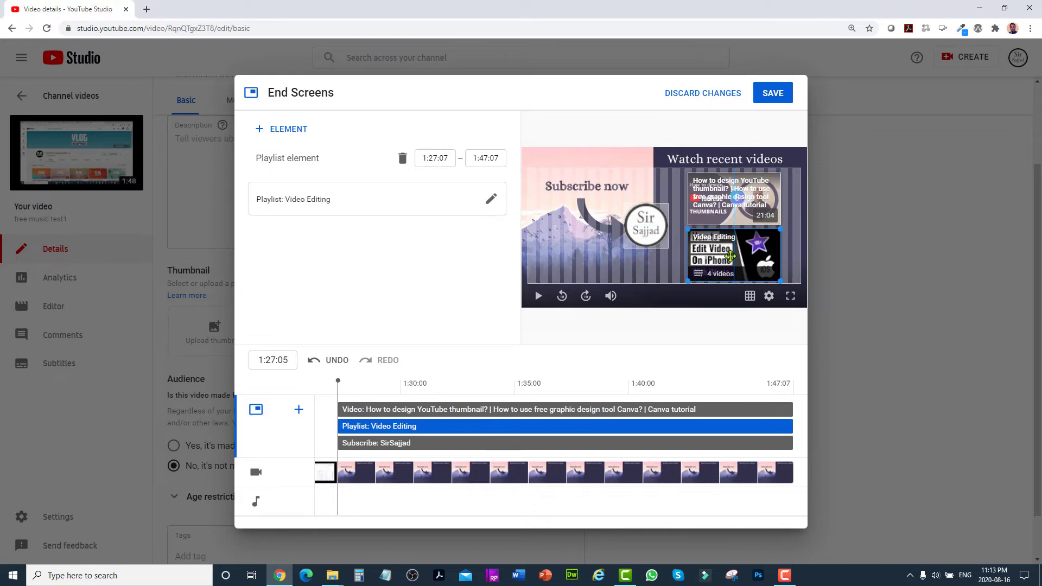
pyautogui.moveTo(718, 212); pyautogui.dragTo(717, 208)
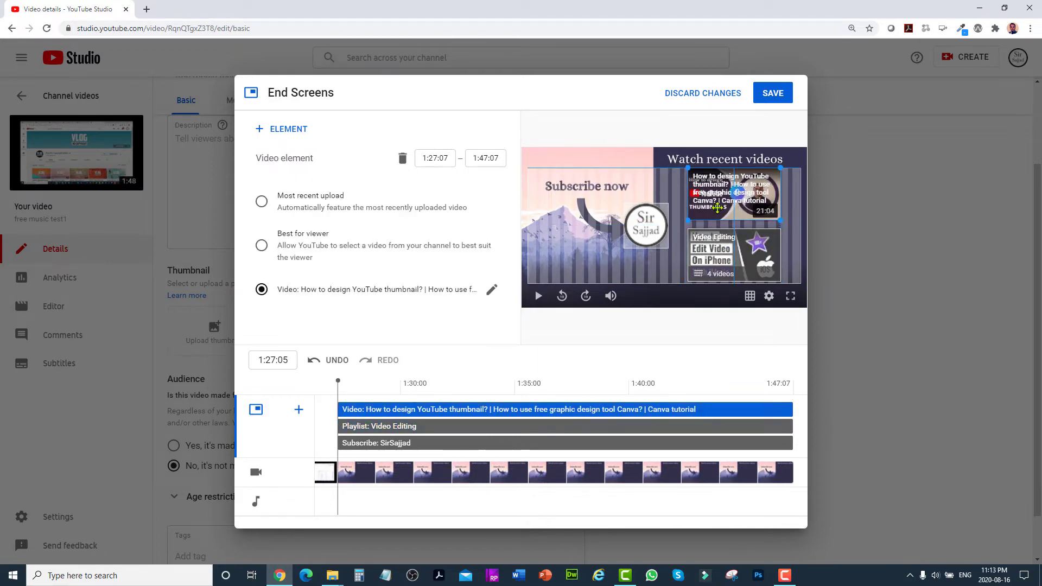
pyautogui.click(724, 249)
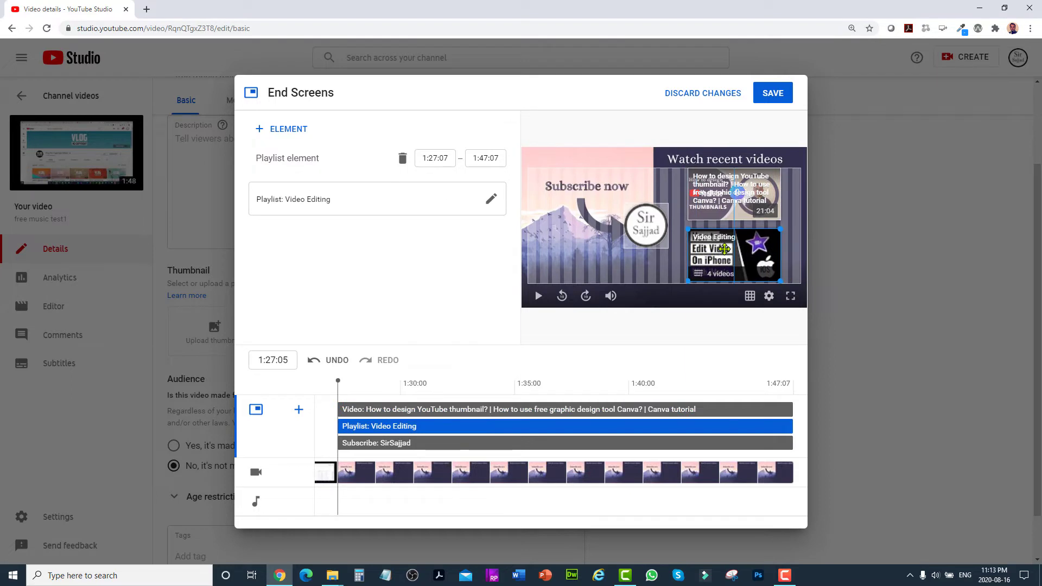
pyautogui.moveTo(651, 233); pyautogui.dragTo(660, 241)
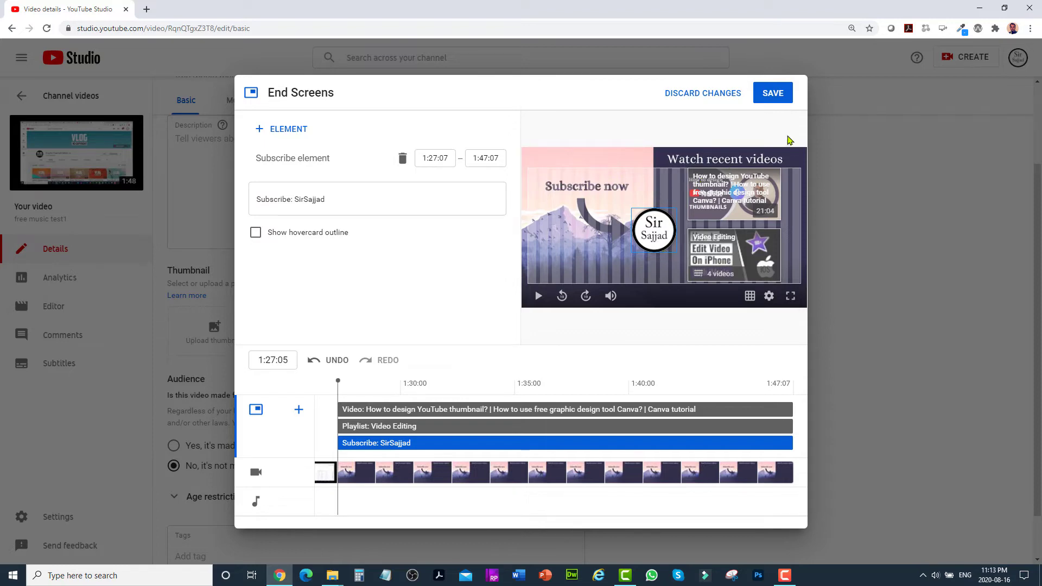
pyautogui.click(776, 96)
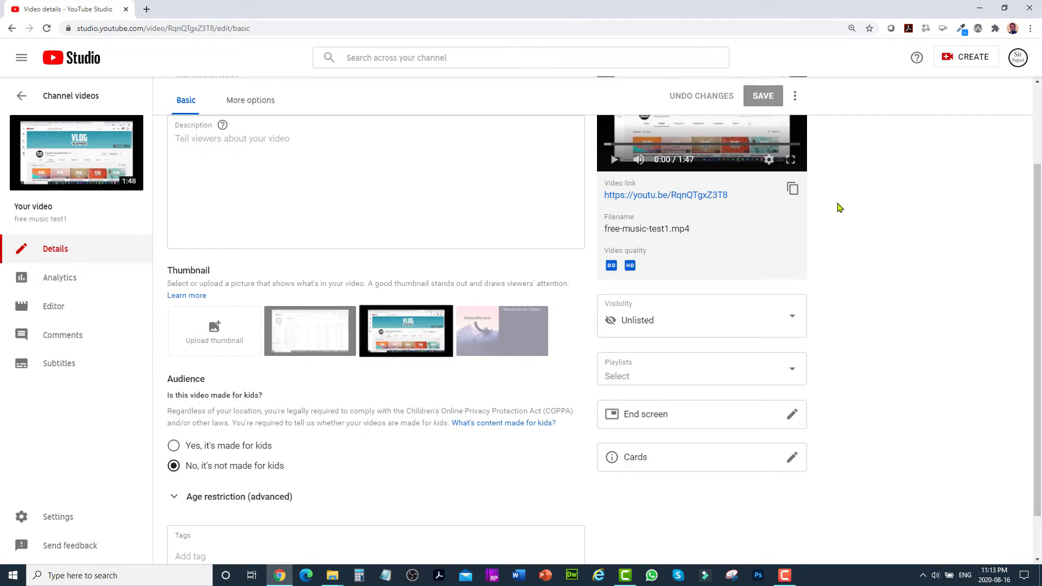
# Step: Play the uploaded video from about 1:27, pause on the end screen, and view it full screen
pyautogui.click(719, 198)
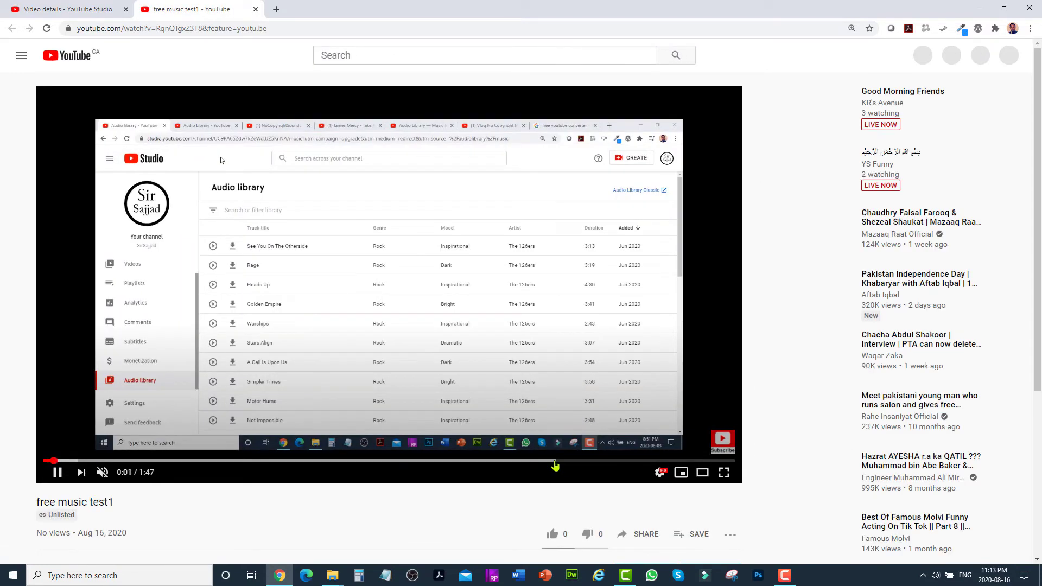
pyautogui.click(554, 461)
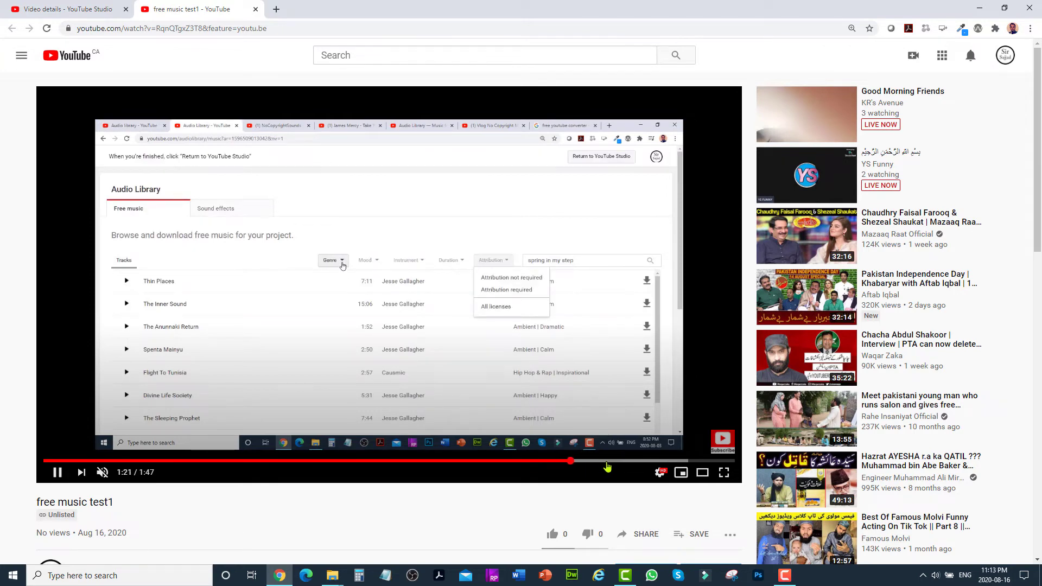
pyautogui.click(600, 461)
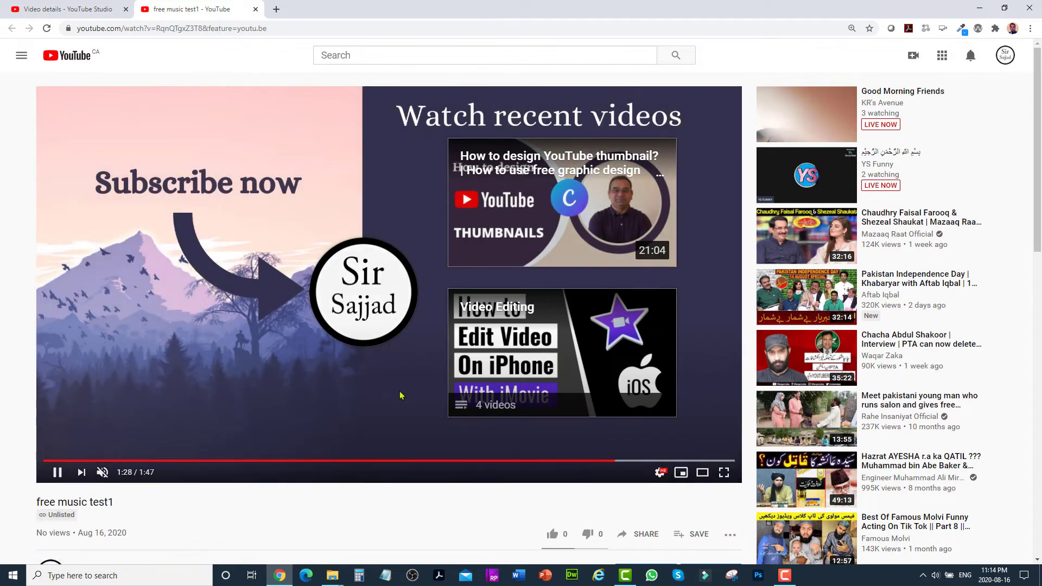
pyautogui.click(367, 395)
pyautogui.click(724, 472)
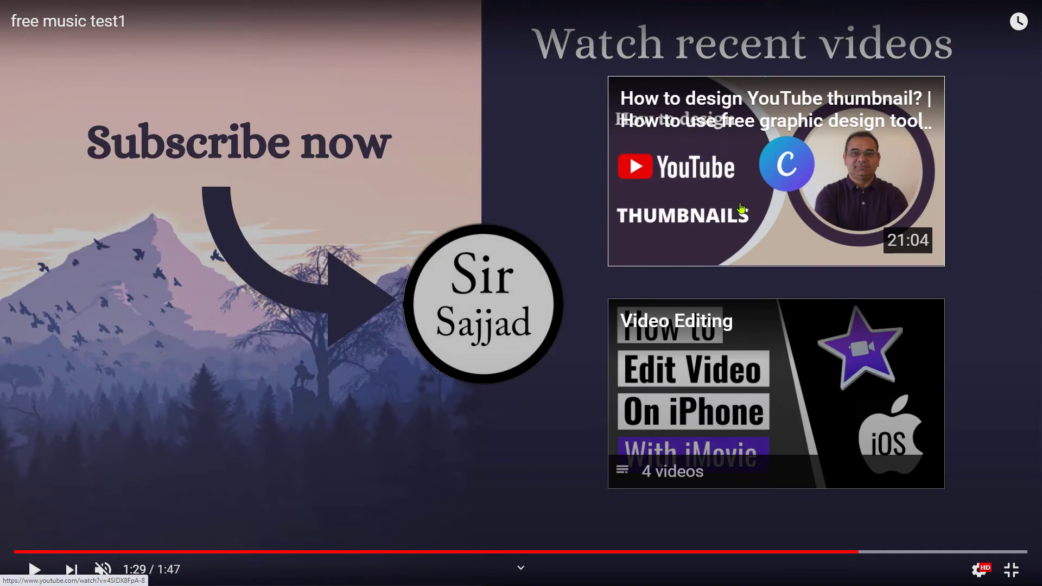
pyautogui.moveTo(467, 270)
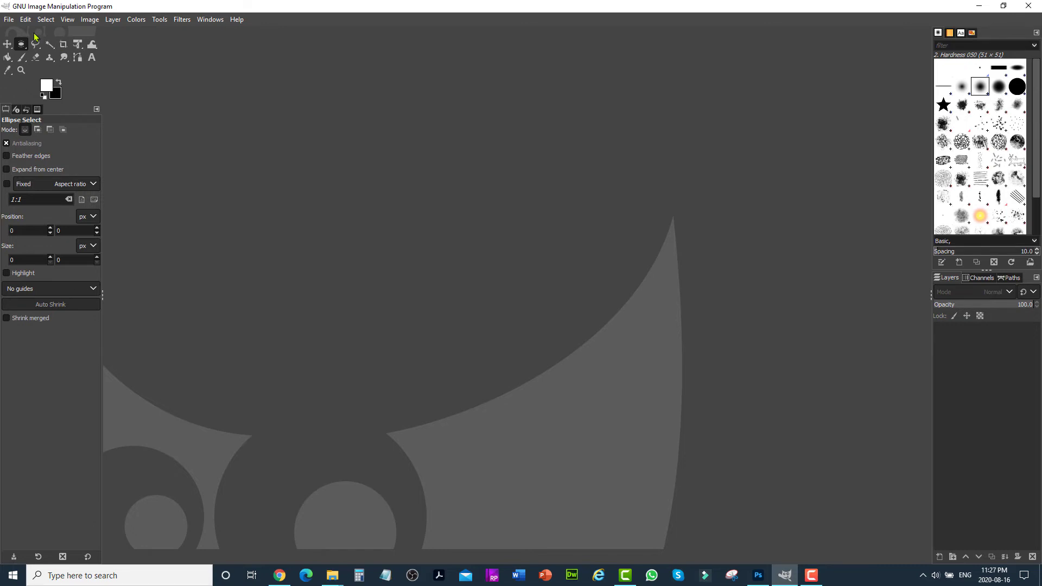
# Step: Create a new 1920 × 1080 image with Fill with set to Transparency
pyautogui.click(8, 20)
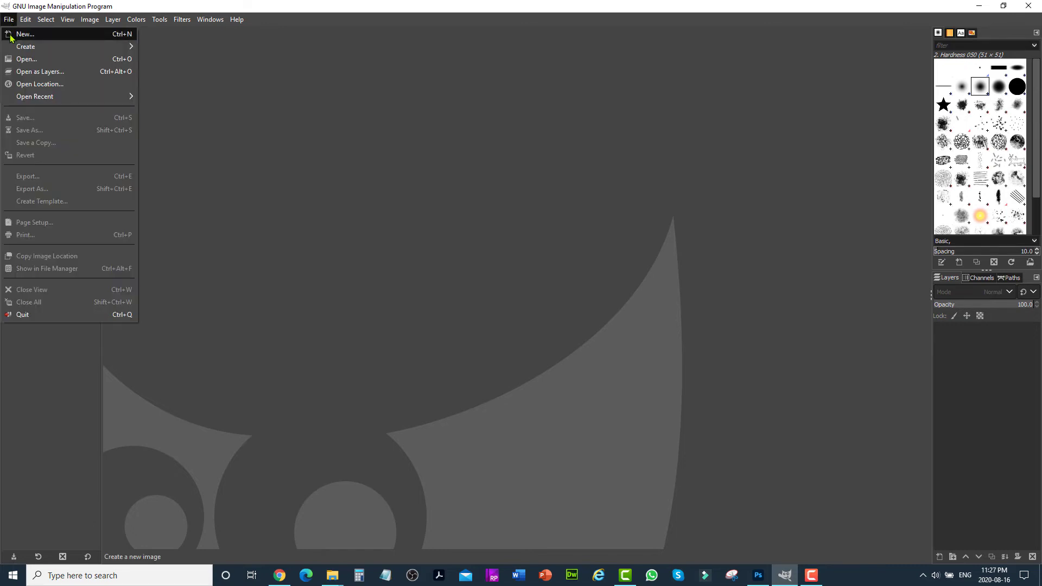
pyautogui.click(19, 33)
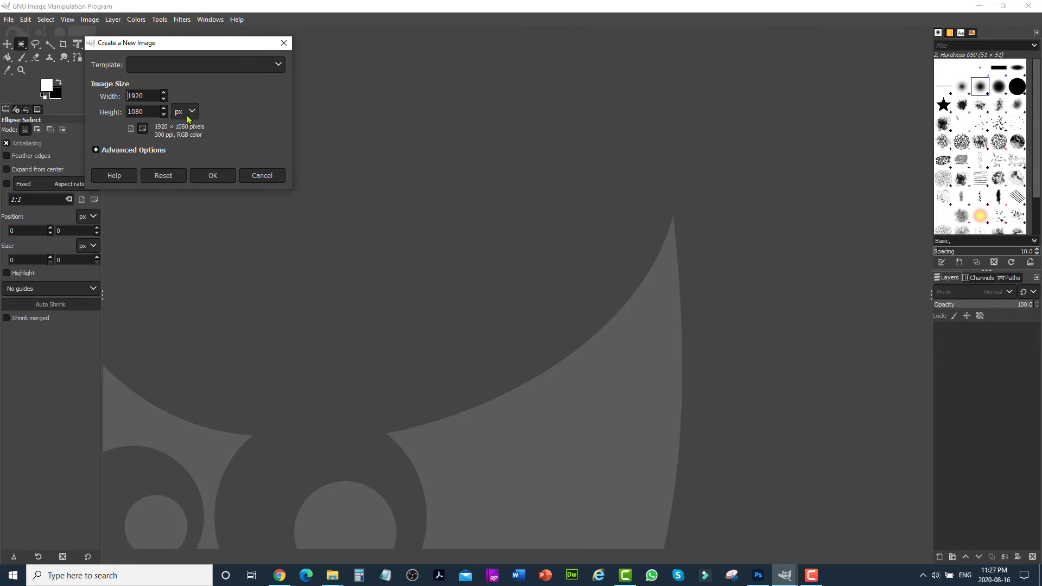
pyautogui.click(97, 151)
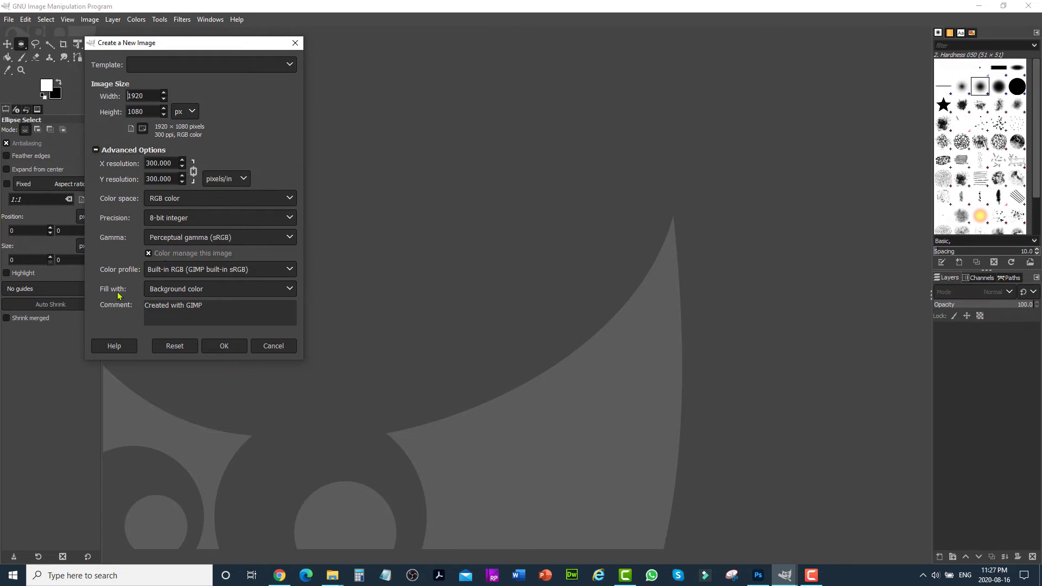
pyautogui.click(291, 291)
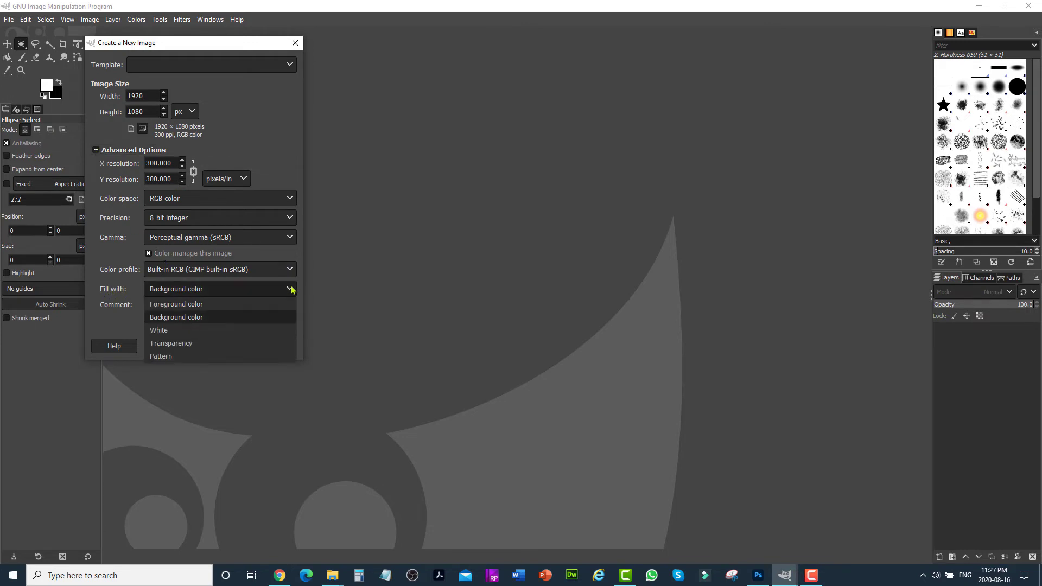
pyautogui.click(196, 344)
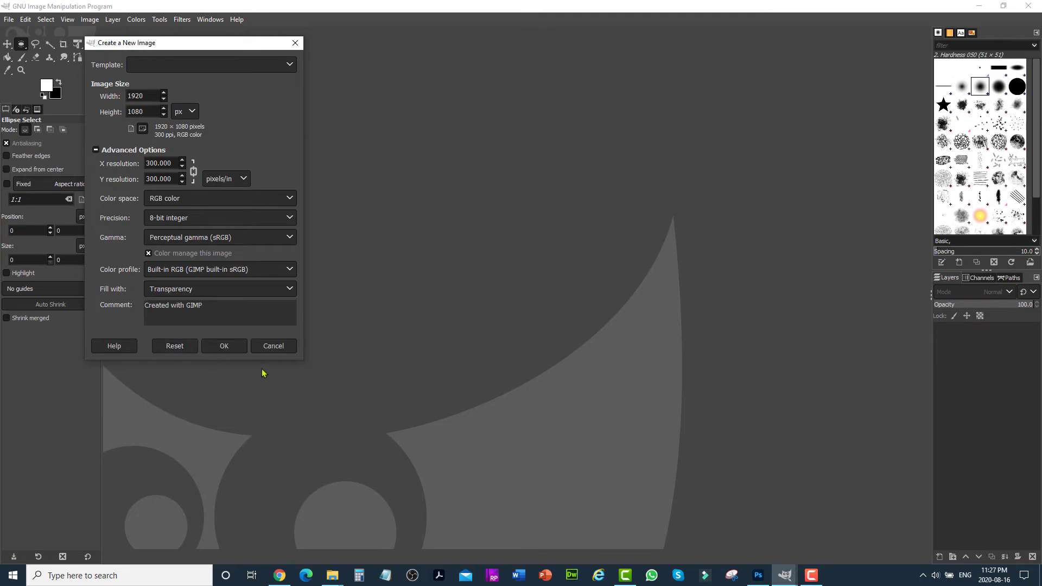
pyautogui.click(227, 349)
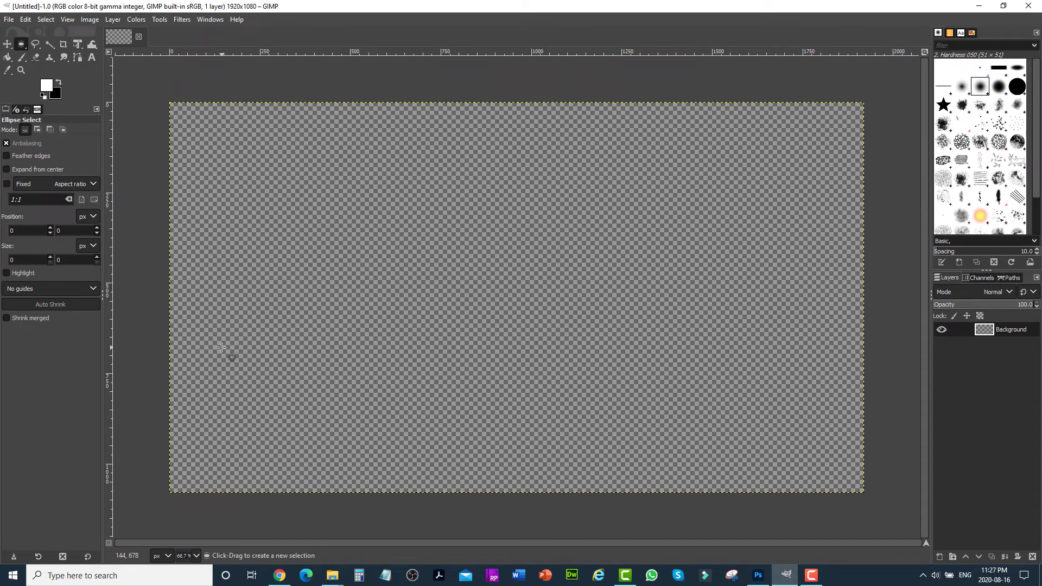
# Step: Select the entire canvas and bucket-fill it with black
pyautogui.press('r')
pyautogui.press('x')
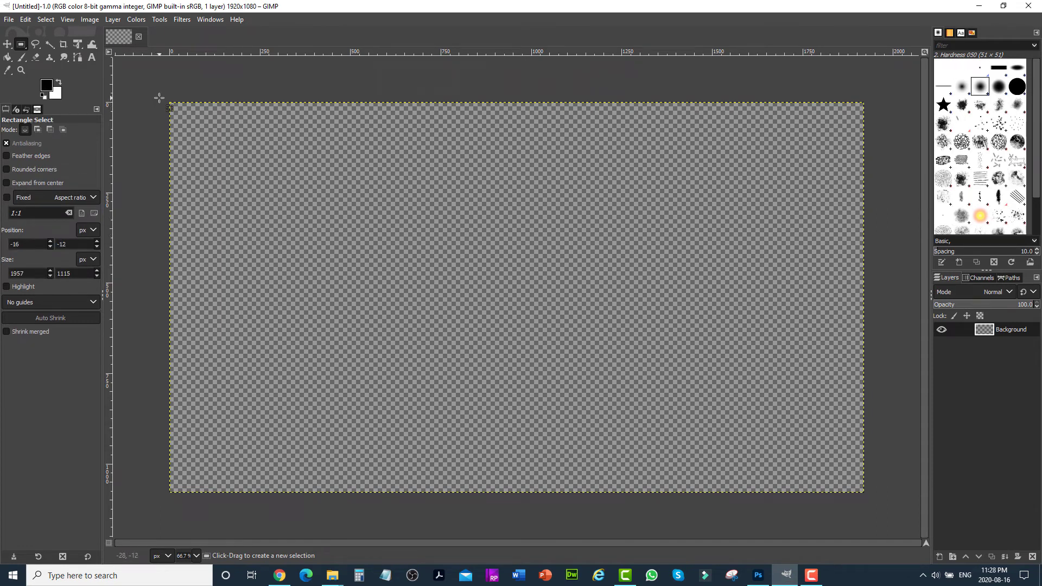
pyautogui.moveTo(159, 92); pyautogui.dragTo(869, 513)
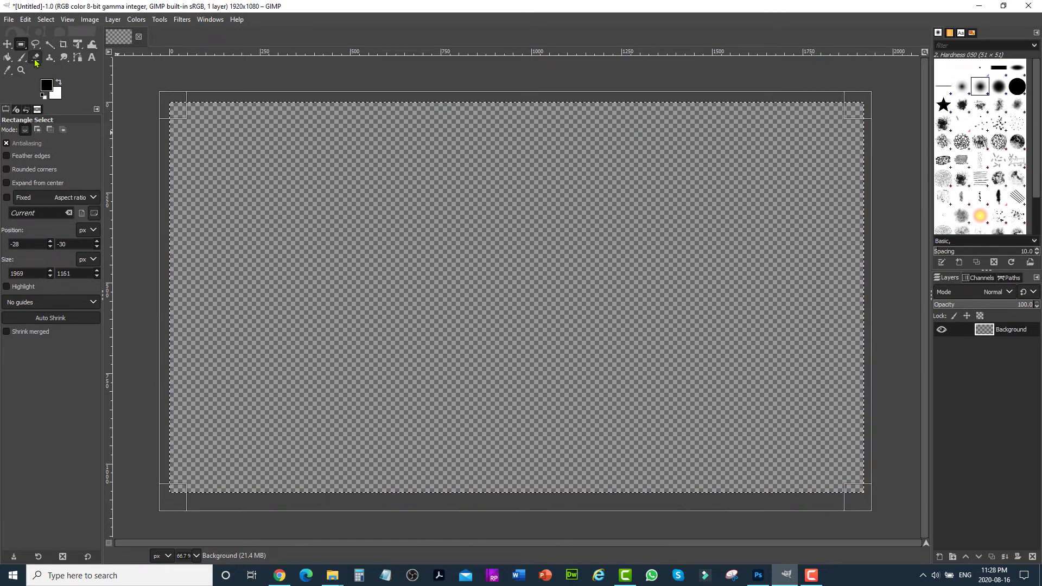
pyautogui.click(8, 58)
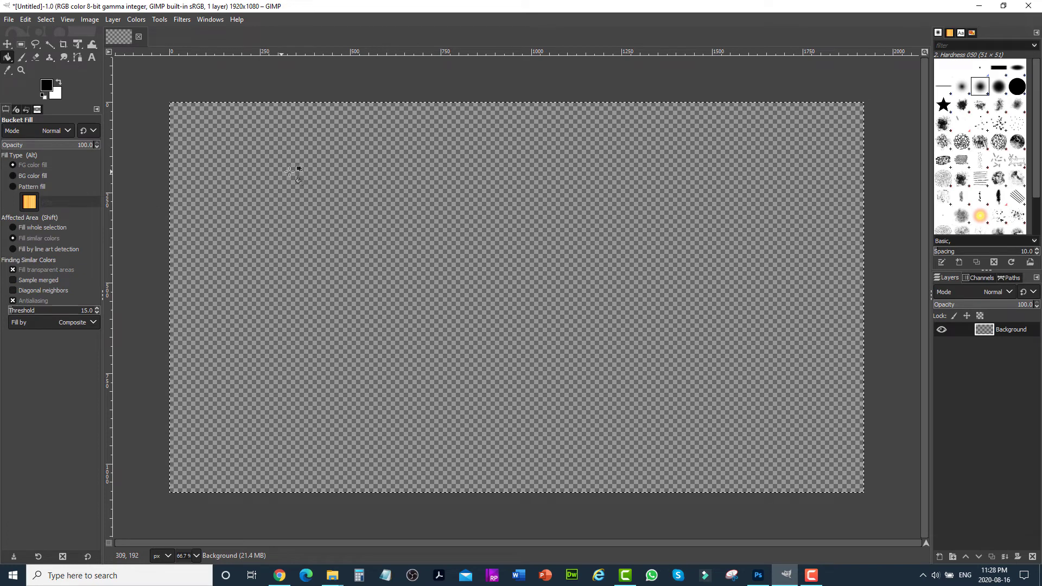
pyautogui.click(312, 175)
# Step: Cut a transparent 588 × 588 px circular hole right of centre
pyautogui.click(22, 45)
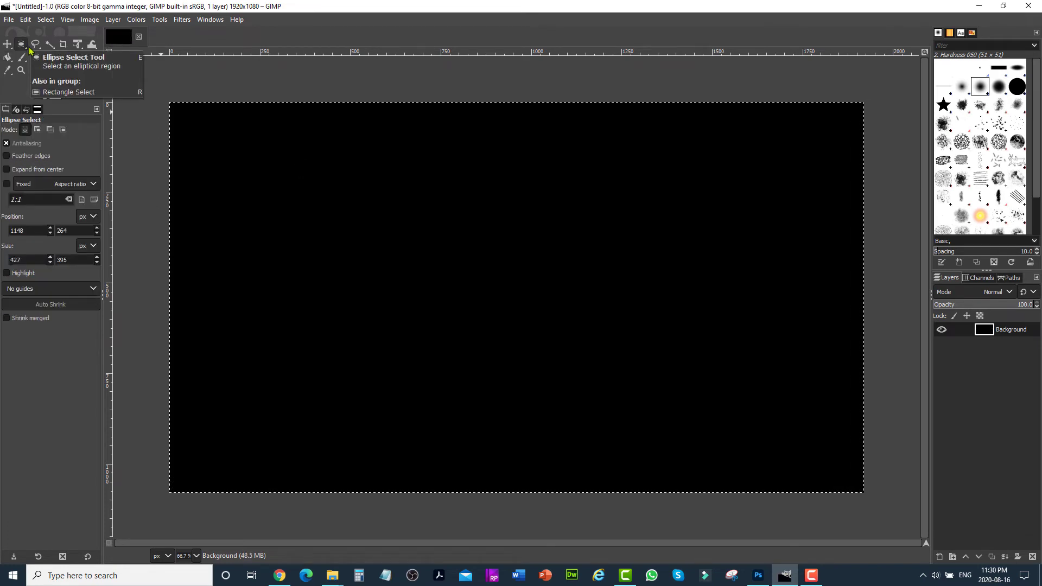
pyautogui.moveTo(605, 180); pyautogui.dragTo(811, 360)
pyautogui.press('shift')
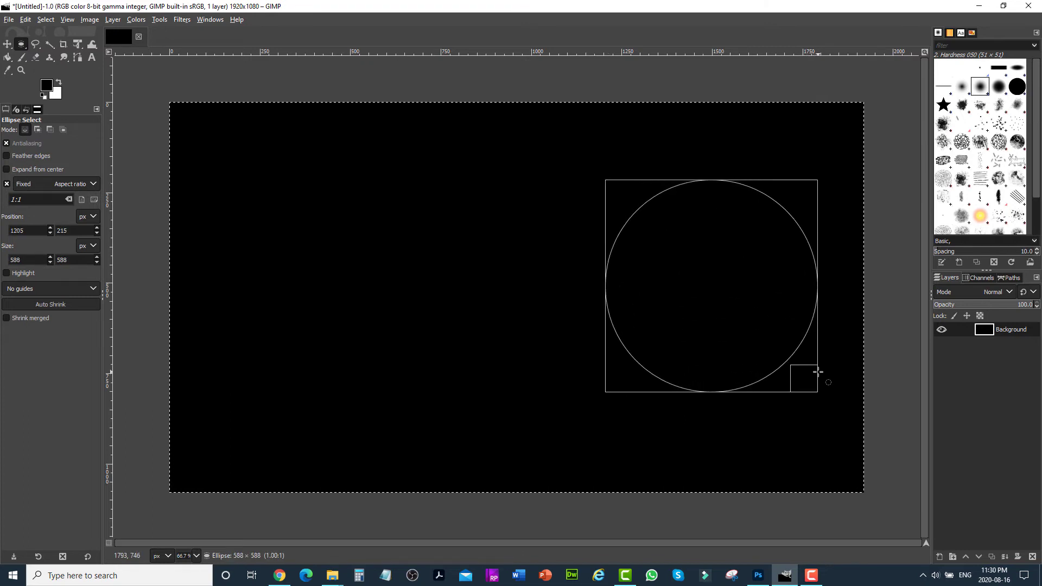
pyautogui.moveTo(819, 372); pyautogui.dragTo(818, 365)
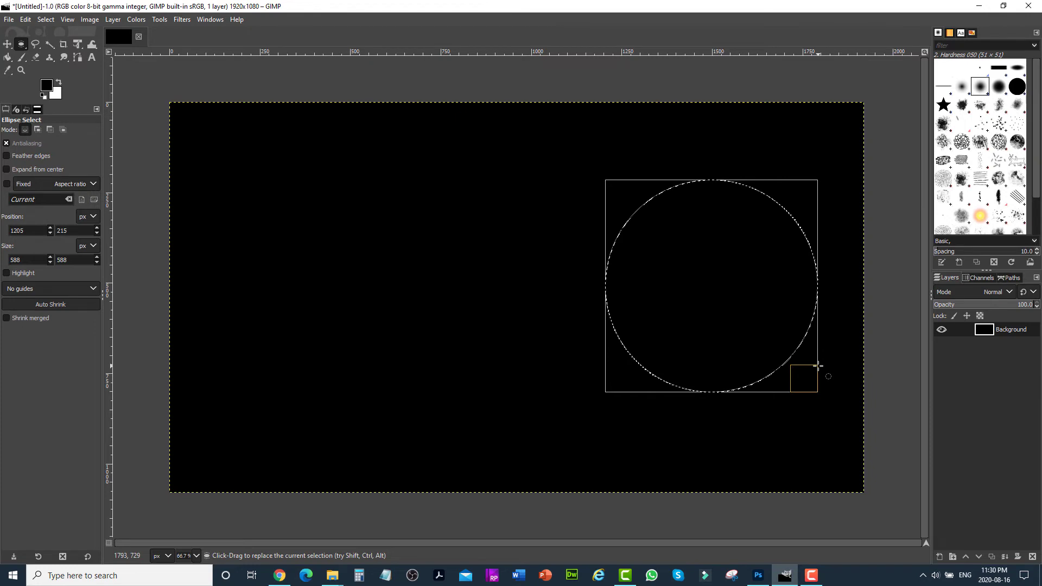
pyautogui.press('Delete')
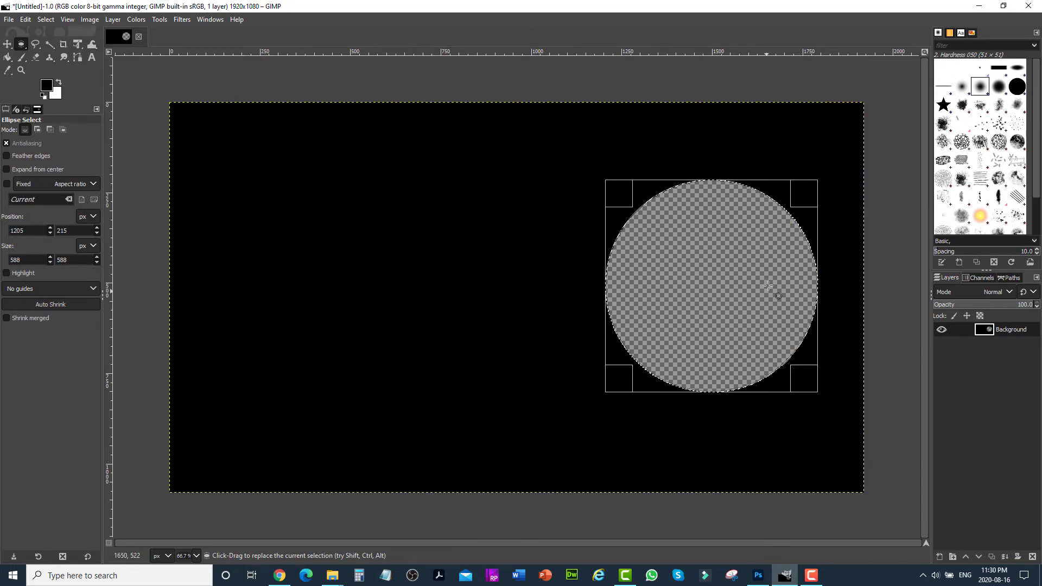
# Step: Stroke the circular selection with a 10 px white line
pyautogui.rightClick(737, 262)
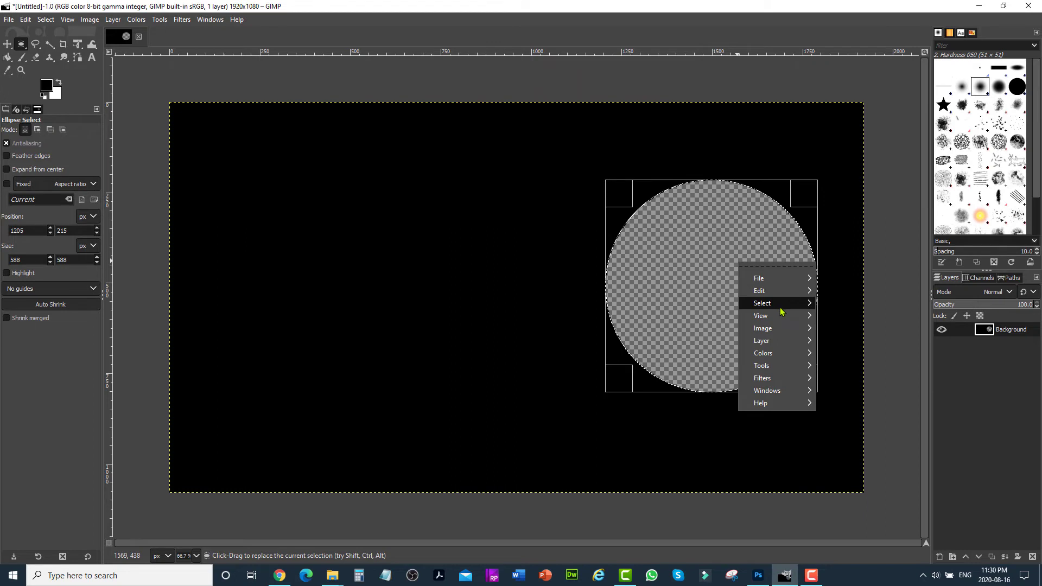
pyautogui.moveTo(781, 296)
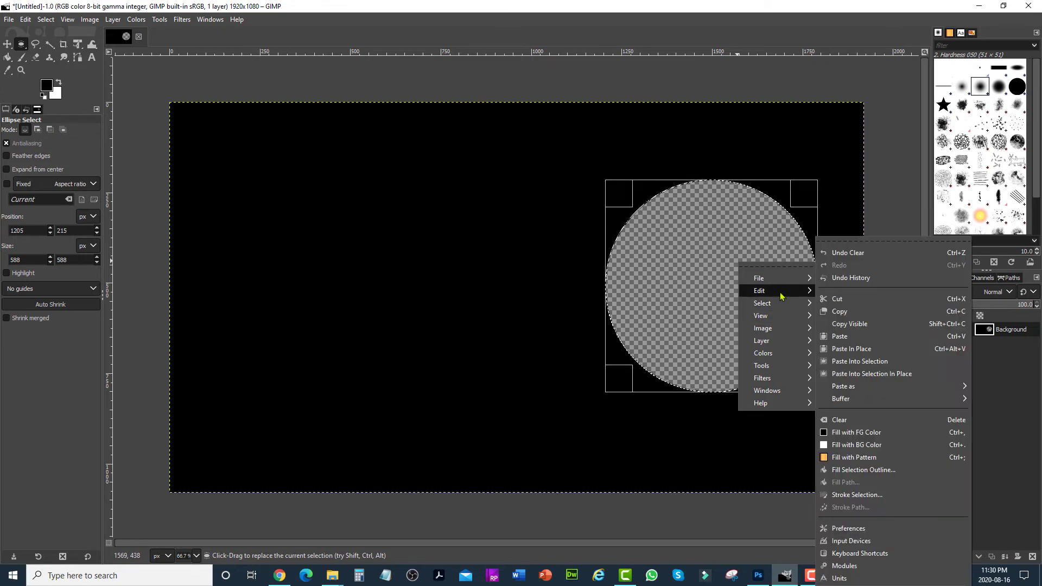
pyautogui.click(903, 498)
pyautogui.moveTo(917, 378)
pyautogui.mouseDown()
pyautogui.moveTo(902, 215)
pyautogui.moveTo(923, 194)
pyautogui.mouseUp()
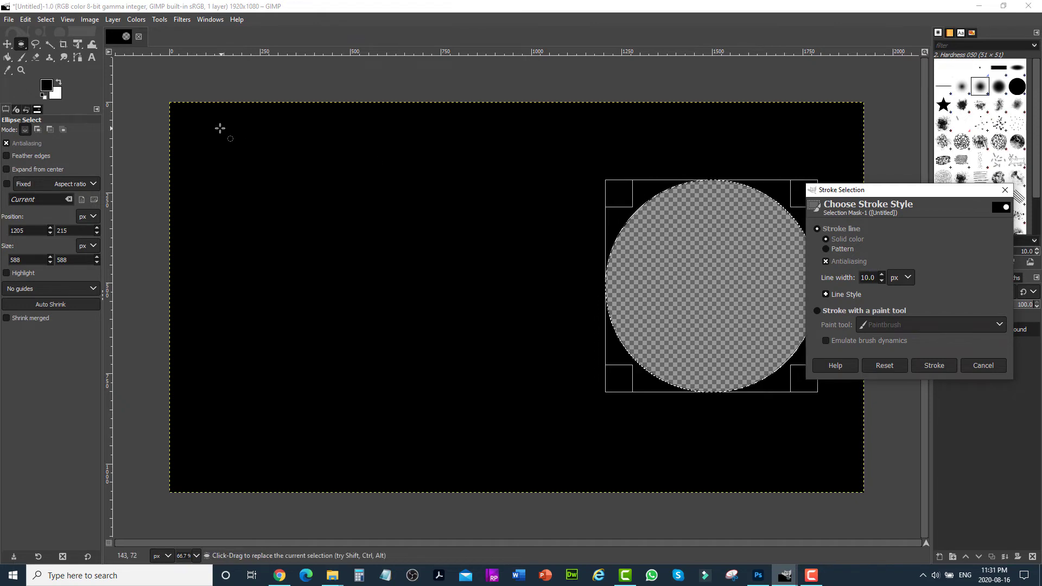
pyautogui.click(58, 82)
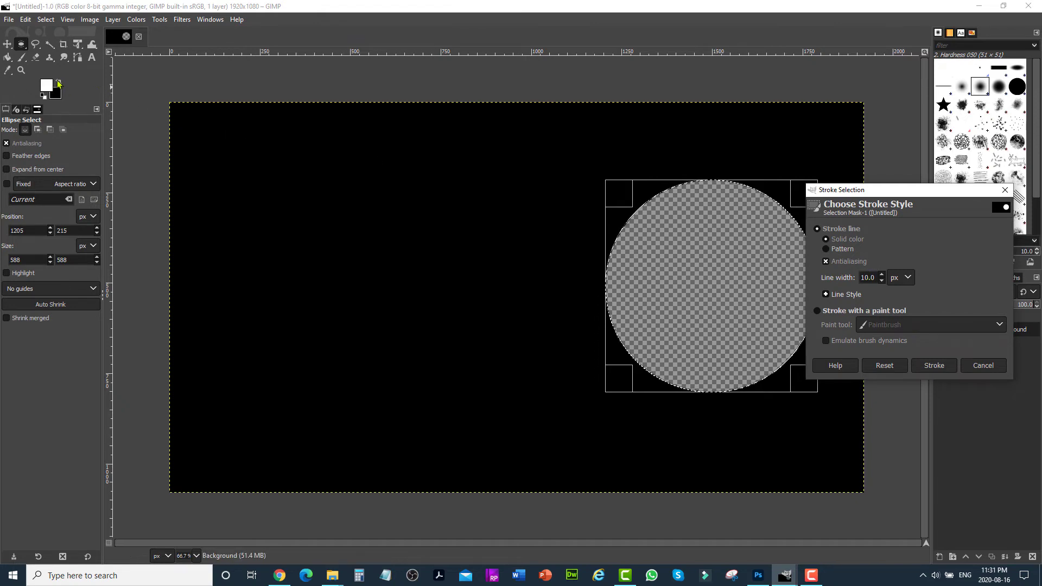
pyautogui.click(934, 365)
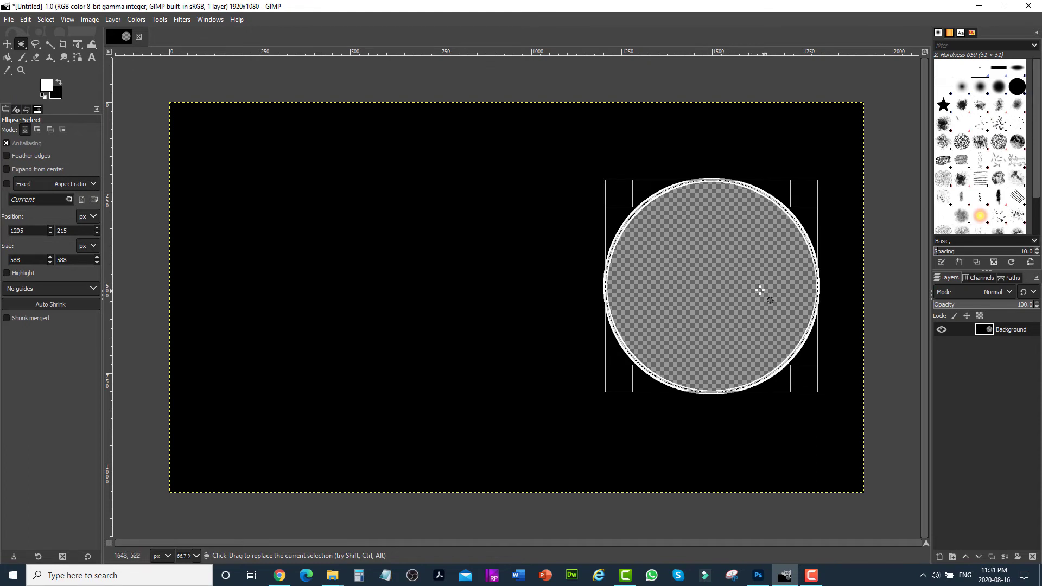
# Step: Export the template as Untitled.png in Documents, overwriting the old file with default PNG options
pyautogui.click(10, 20)
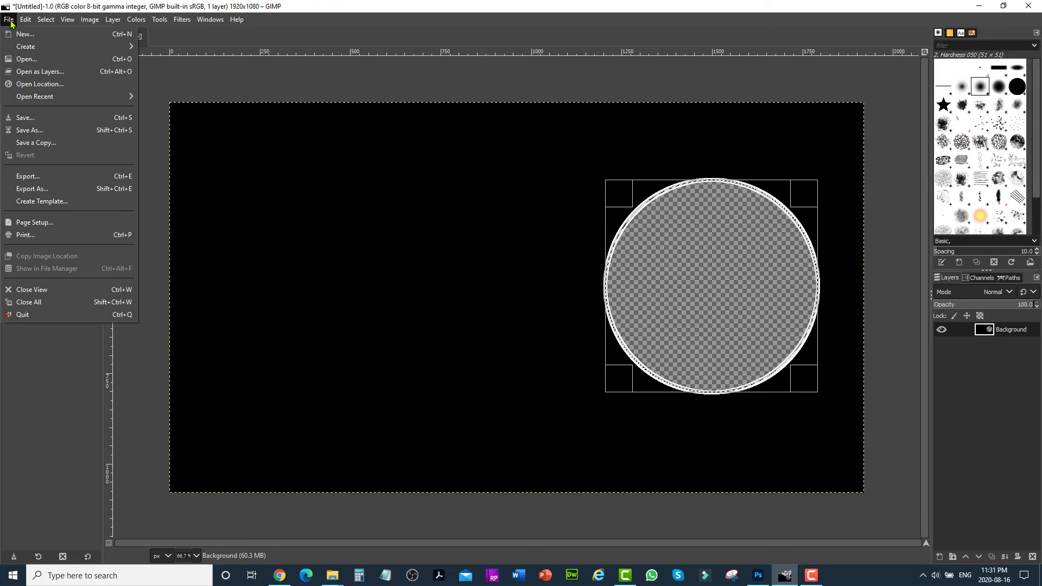
pyautogui.click(66, 192)
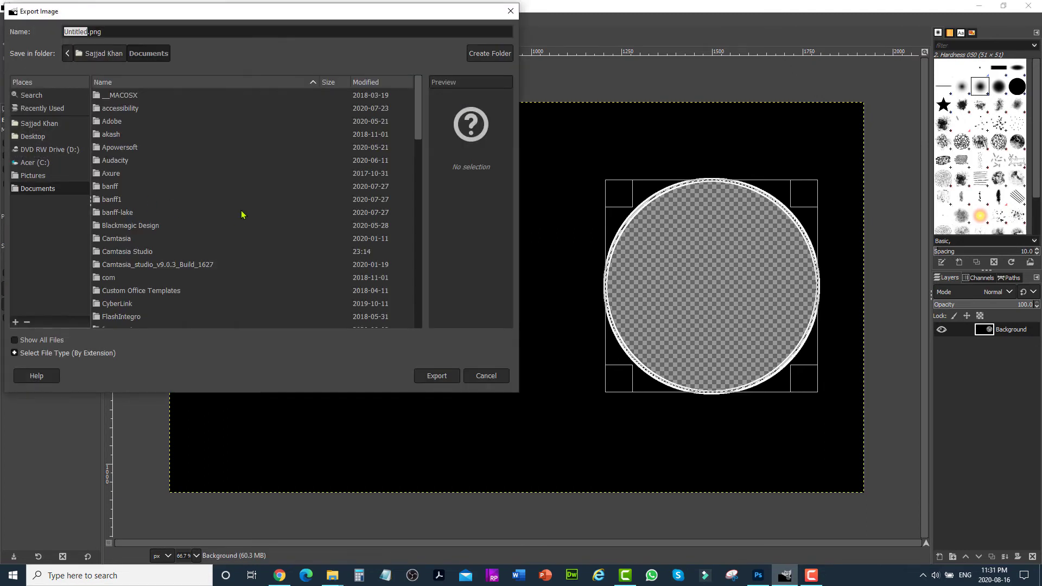
pyautogui.moveTo(109, 33); pyautogui.dragTo(57, 32)
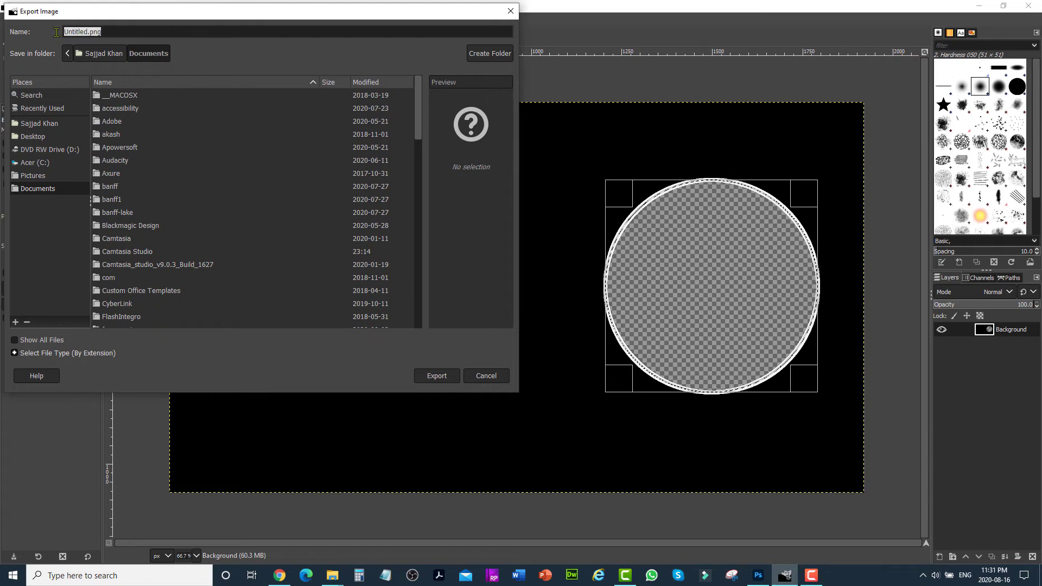
pyautogui.click(439, 376)
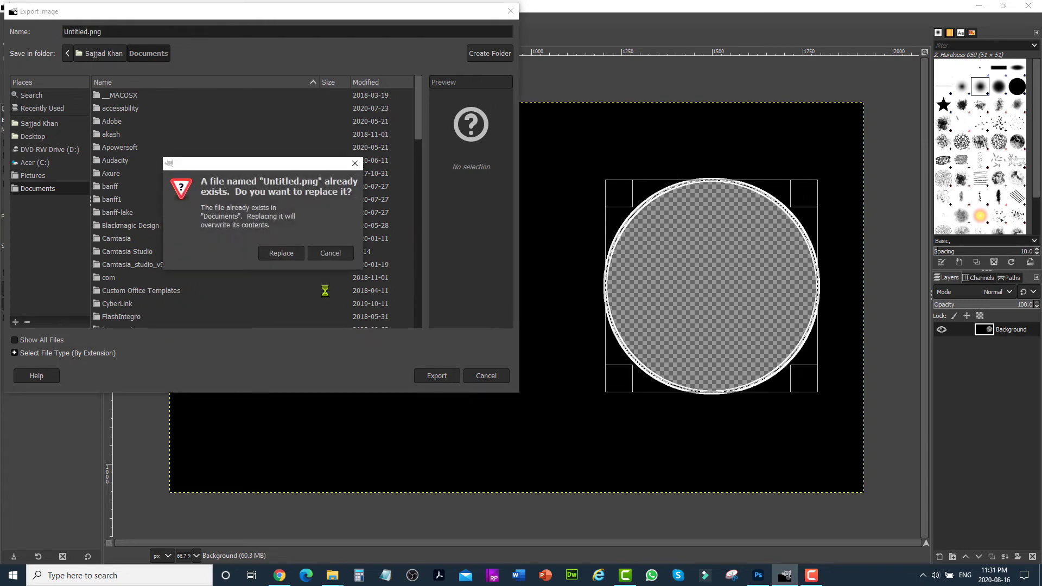
pyautogui.click(291, 258)
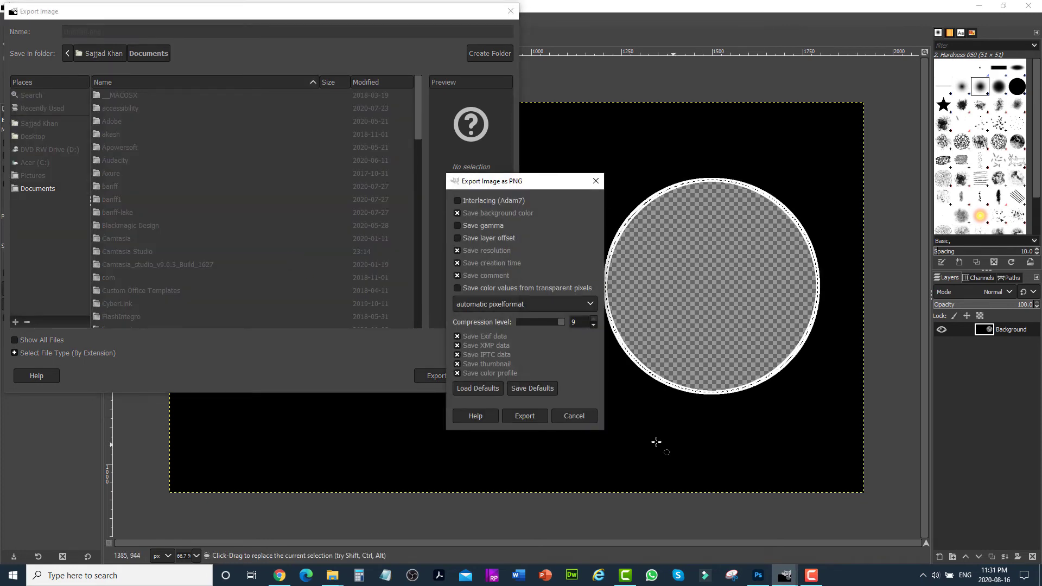
pyautogui.click(524, 415)
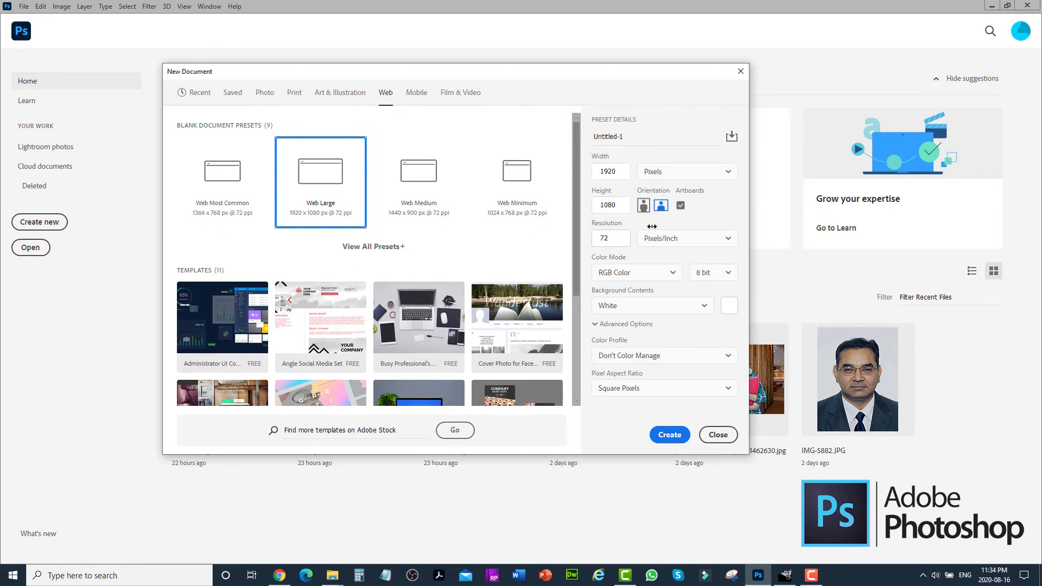
# Step: Create a Web Large 1920×1080 document with artboards off and a transparent background
pyautogui.click(681, 206)
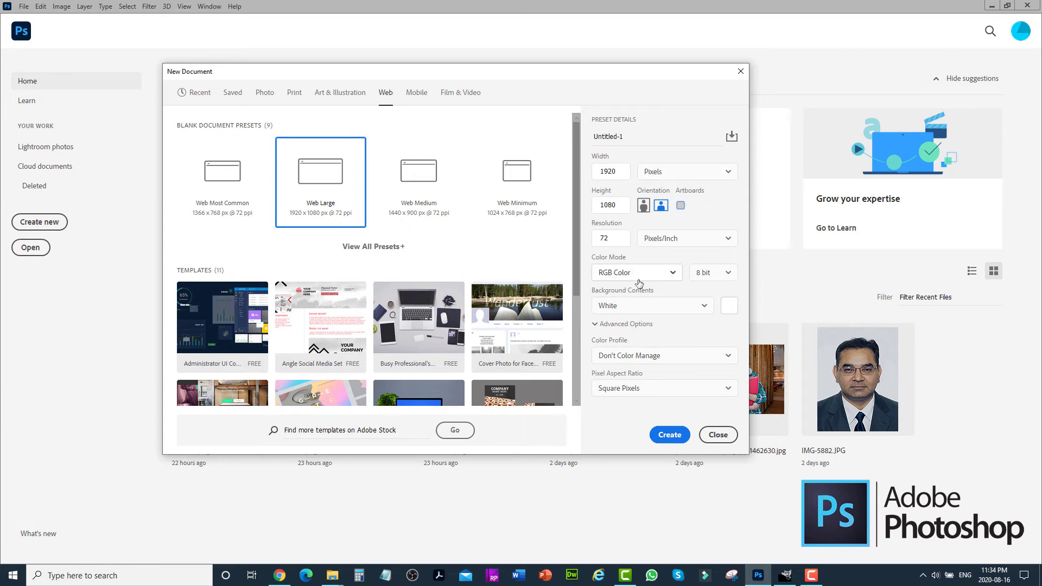
pyautogui.click(707, 307)
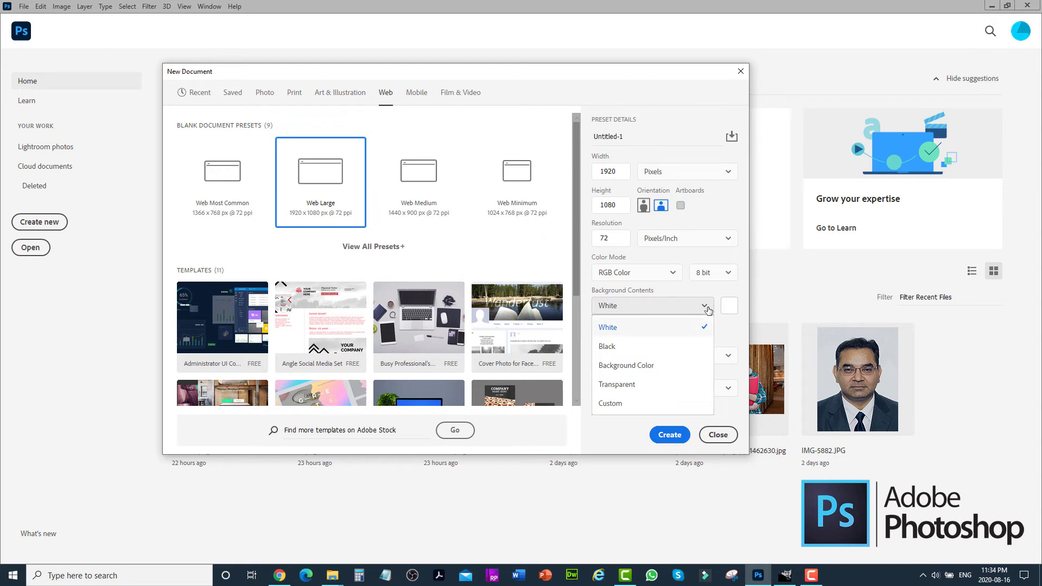
pyautogui.click(638, 385)
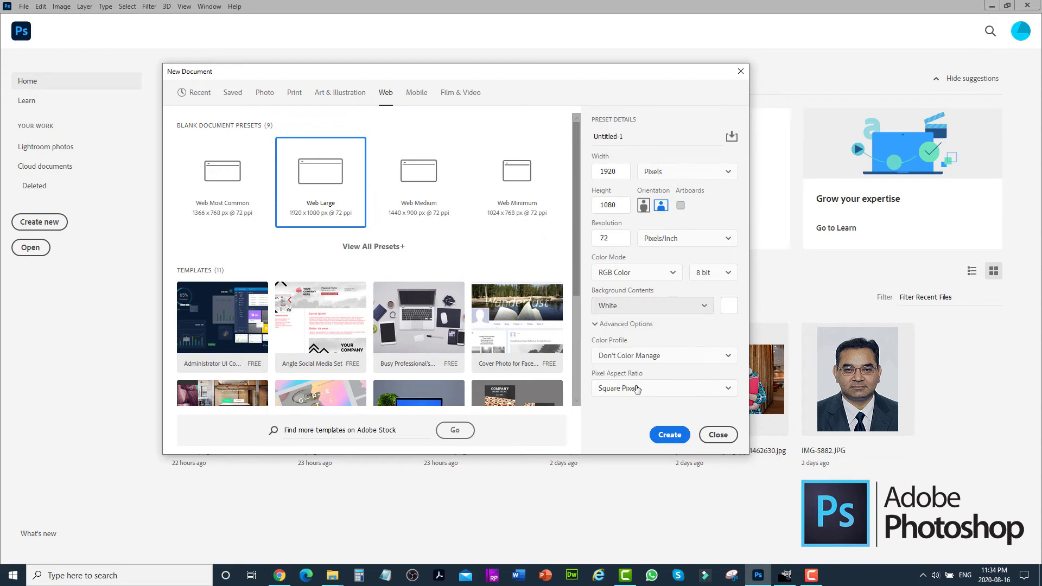
pyautogui.click(670, 435)
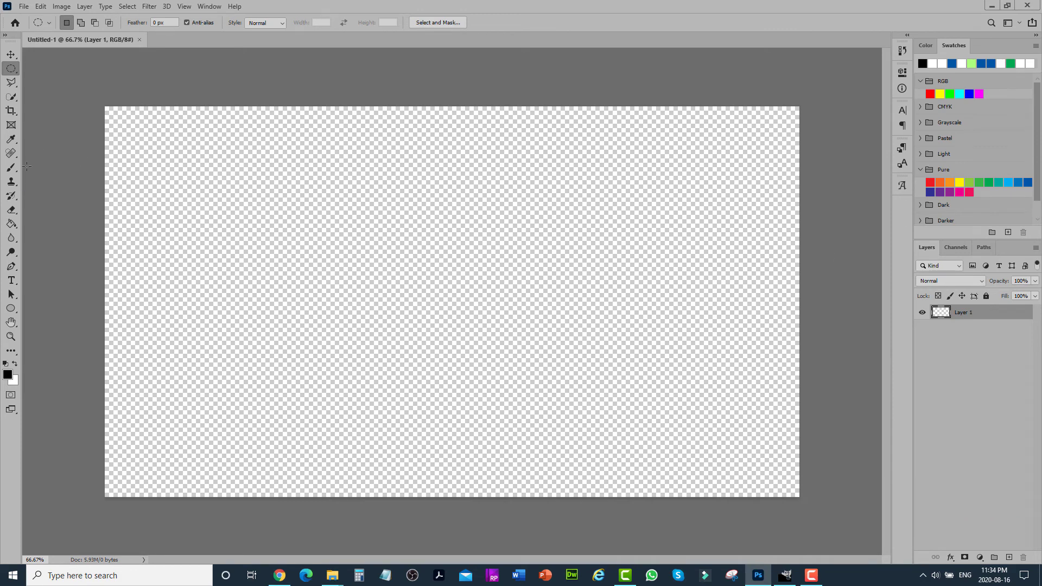
# Step: Paint-bucket Layer 1 black, then delete an elliptical-marquee circle on the canvas's right side
pyautogui.click(13, 226)
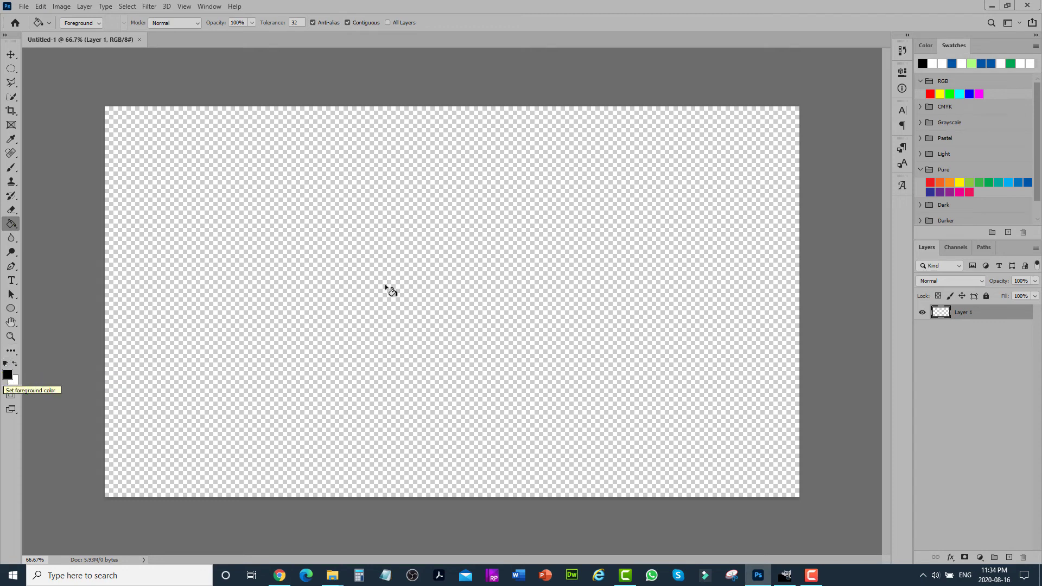
pyautogui.click(417, 258)
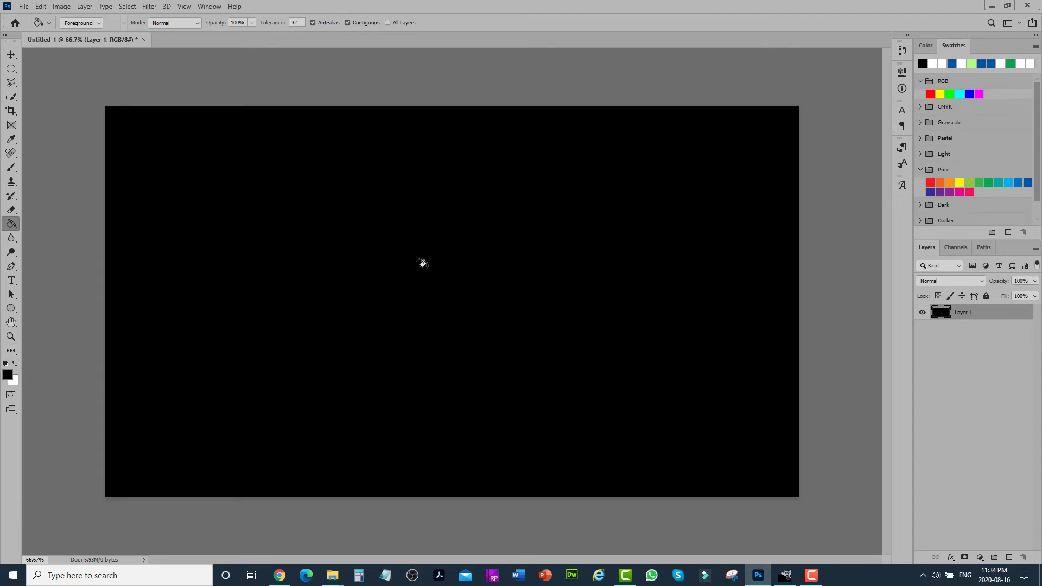
pyautogui.click(11, 70)
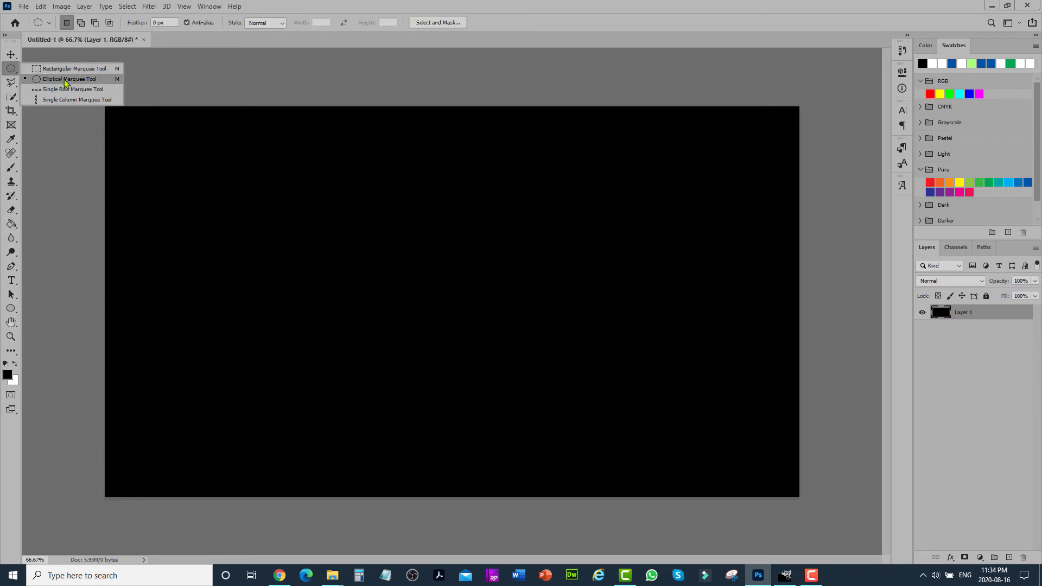
pyautogui.click(70, 81)
pyautogui.moveTo(522, 193); pyautogui.dragTo(763, 415)
pyautogui.press('Delete')
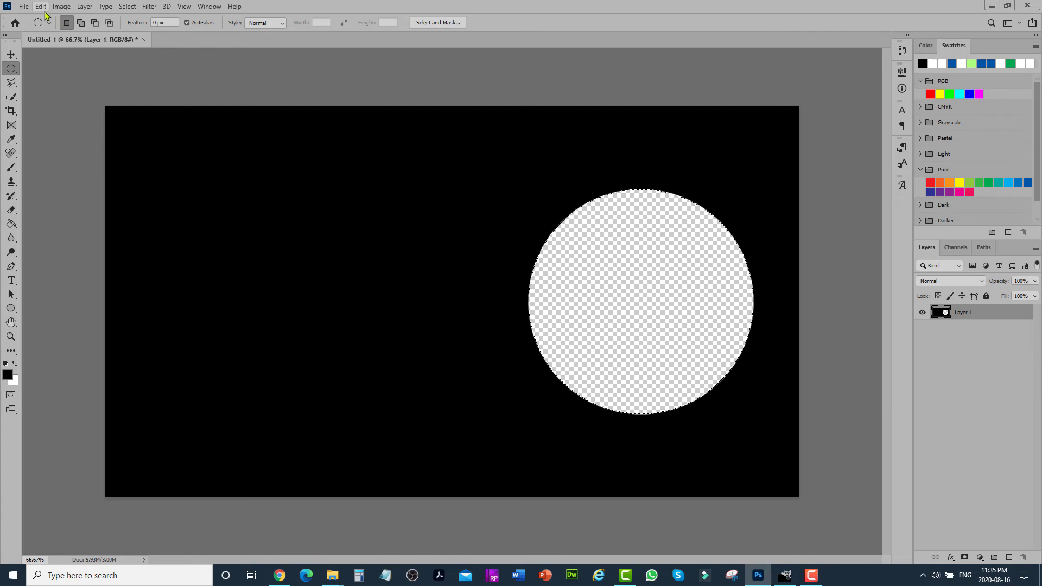
# Step: Stroke the circular hole with a 10 px white ring
pyautogui.click(41, 6)
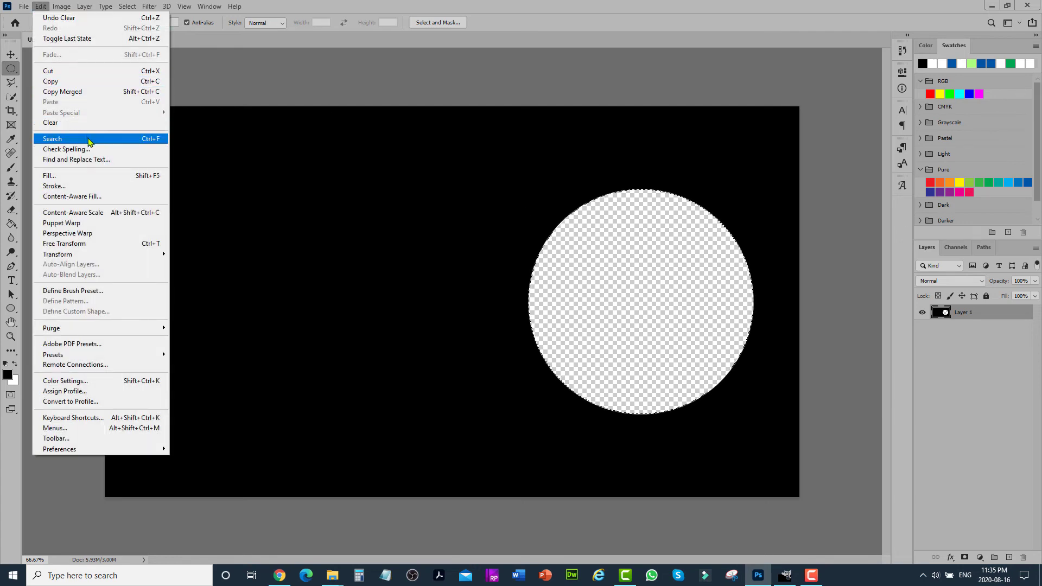
pyautogui.click(106, 185)
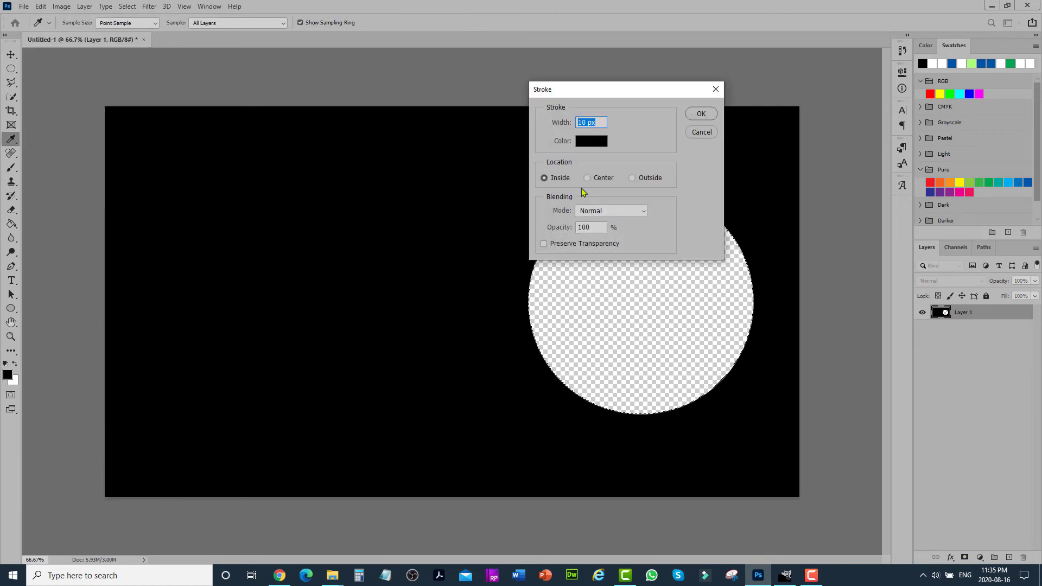
pyautogui.click(586, 123)
pyautogui.doubleClick(587, 123)
pyautogui.click(595, 142)
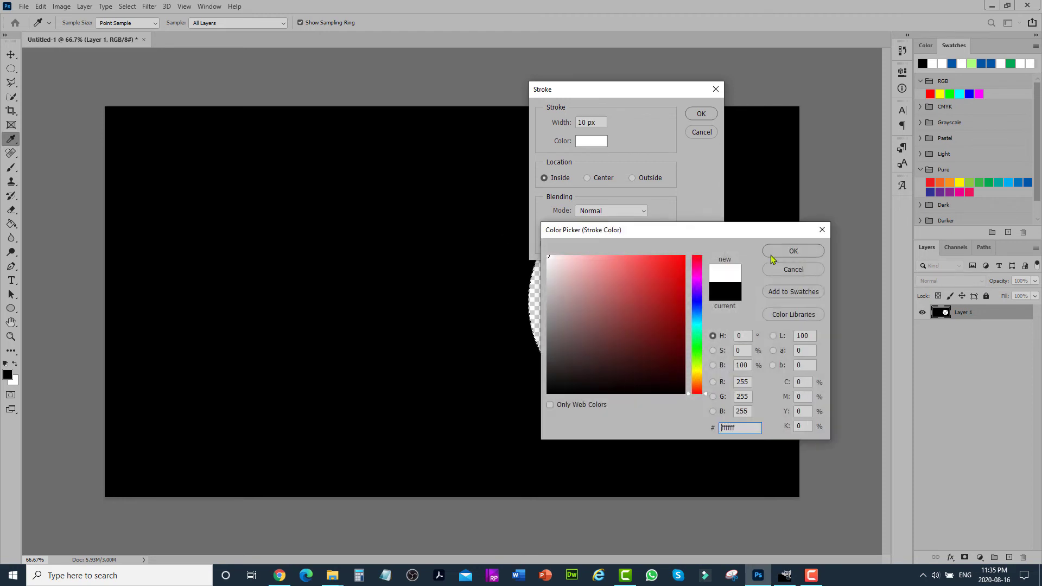
pyautogui.click(793, 250)
pyautogui.click(702, 114)
pyautogui.press('m')
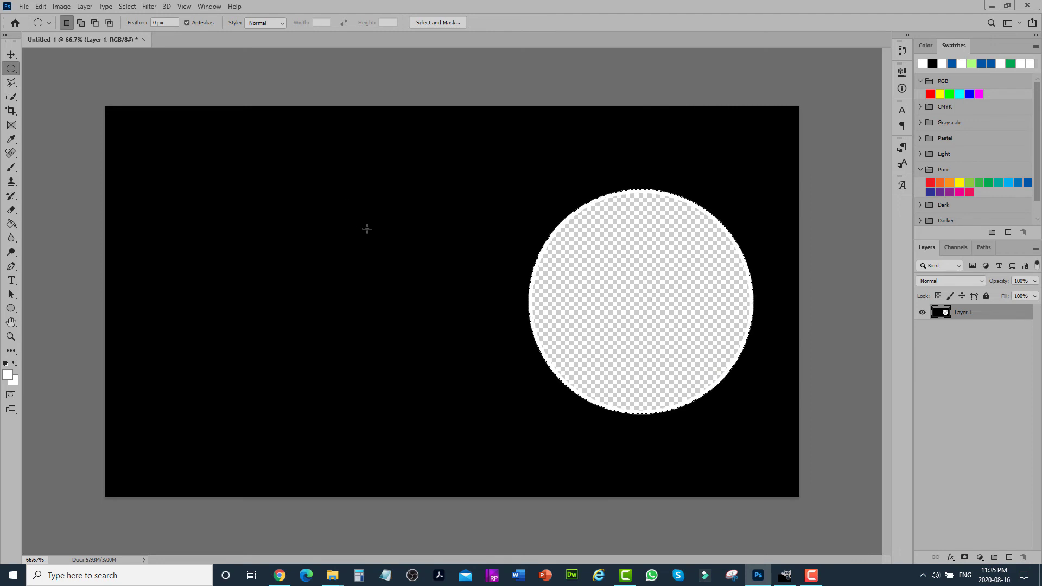
# Step: Quick Export the ringed-circle template as a PNG
pyautogui.click(24, 7)
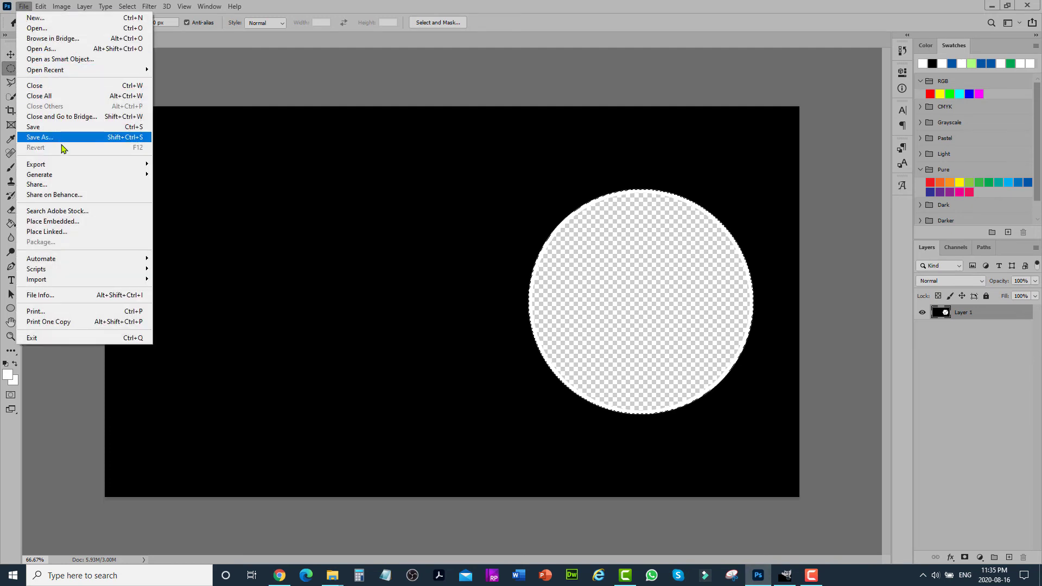
pyautogui.moveTo(77, 167)
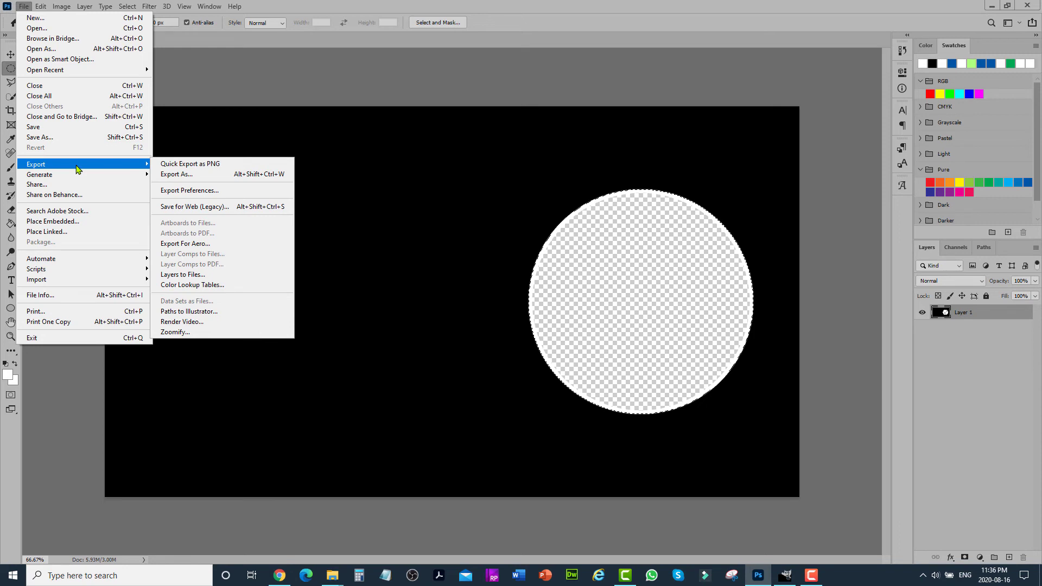
pyautogui.click(215, 168)
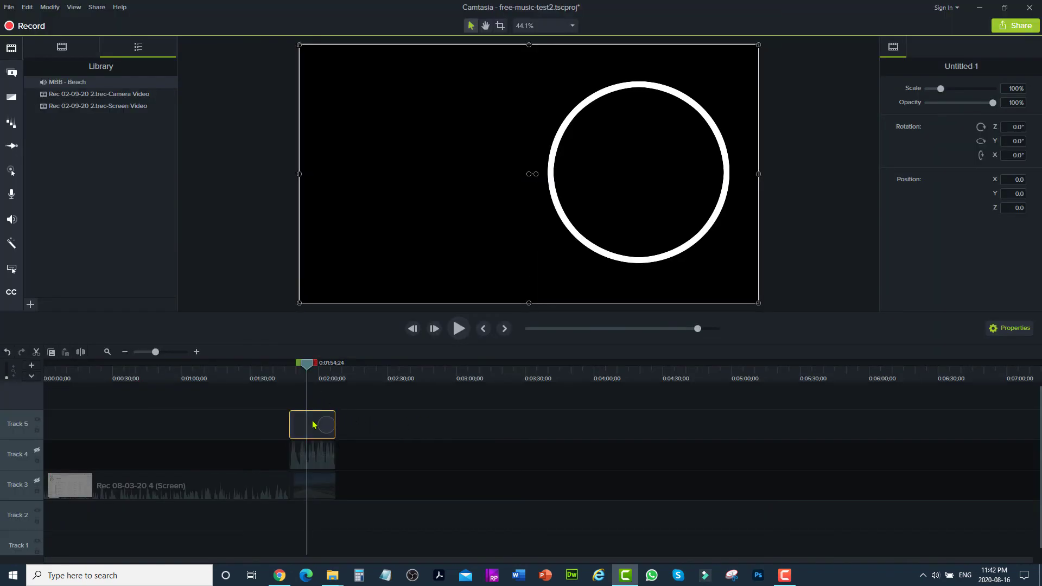
# Step: Scrub the playhead between 0:01:51;08 and 0:01:56;14 and inspect the circle template and music clips
pyautogui.moveTo(312, 375); pyautogui.dragTo(302, 370)
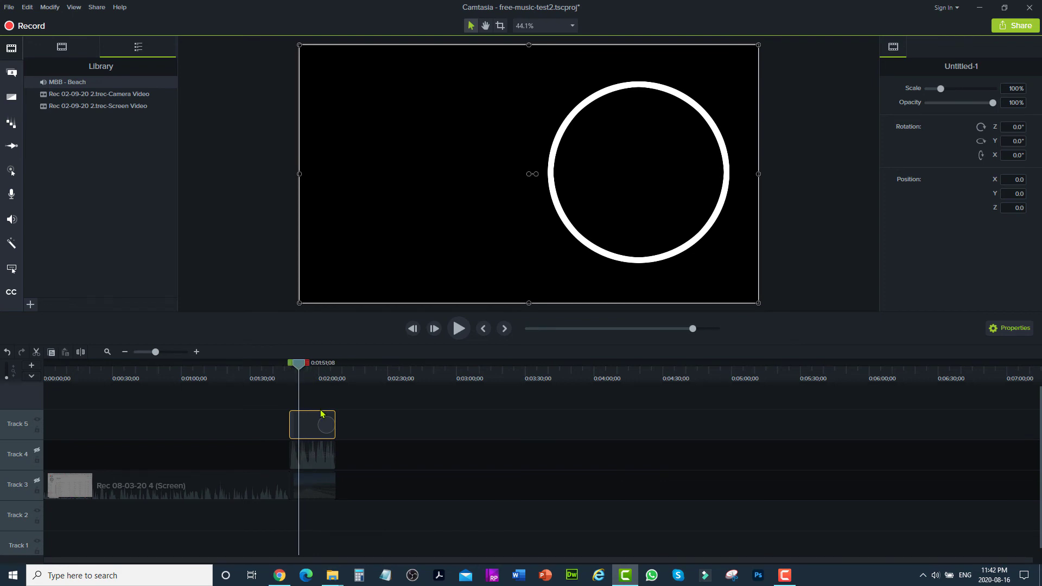
pyautogui.click(356, 421)
pyautogui.click(330, 424)
pyautogui.moveTo(298, 369); pyautogui.dragTo(311, 369)
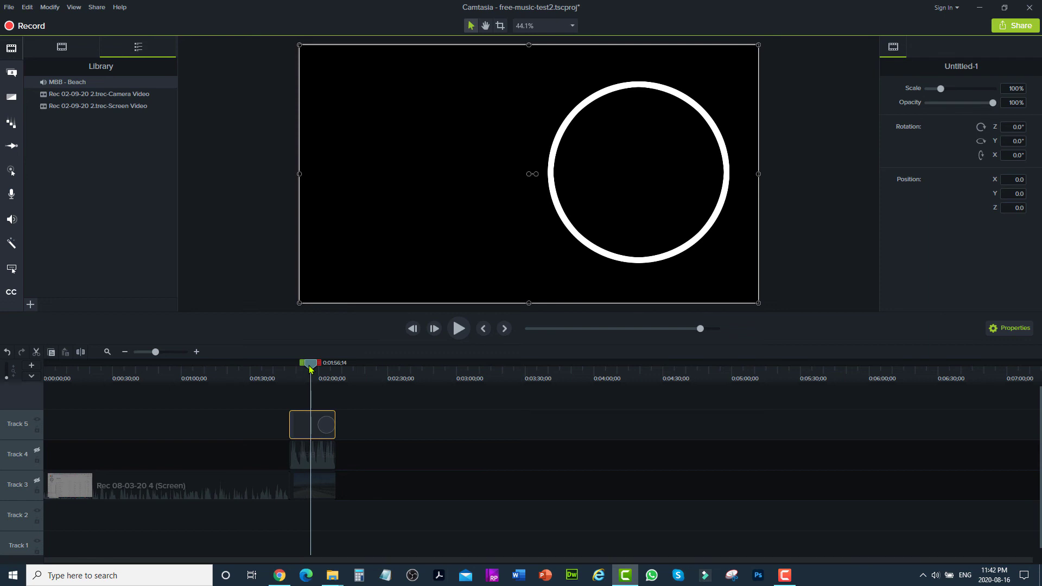
pyautogui.click(365, 416)
pyautogui.click(330, 424)
pyautogui.click(325, 459)
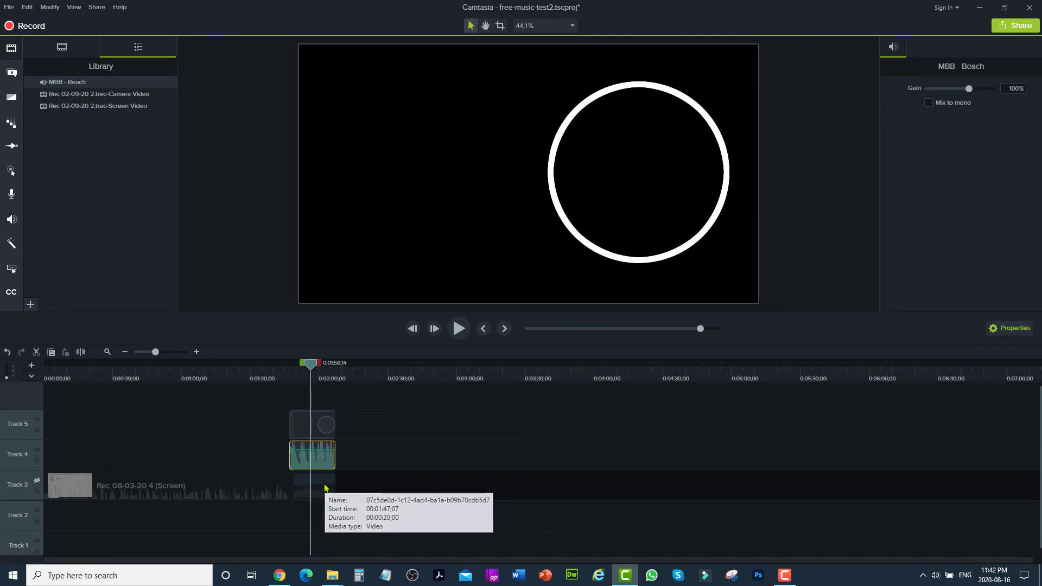
# Step: Make Track 3 visible and check the mountain-road clip, circle template and MBB - Beach audio
pyautogui.click(37, 480)
pyautogui.click(308, 496)
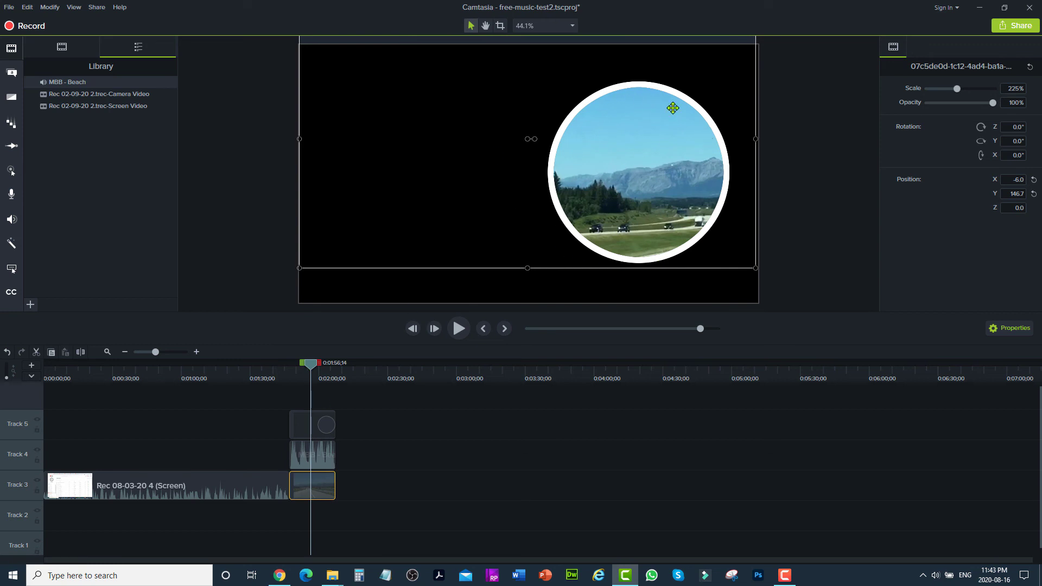
pyautogui.click(368, 431)
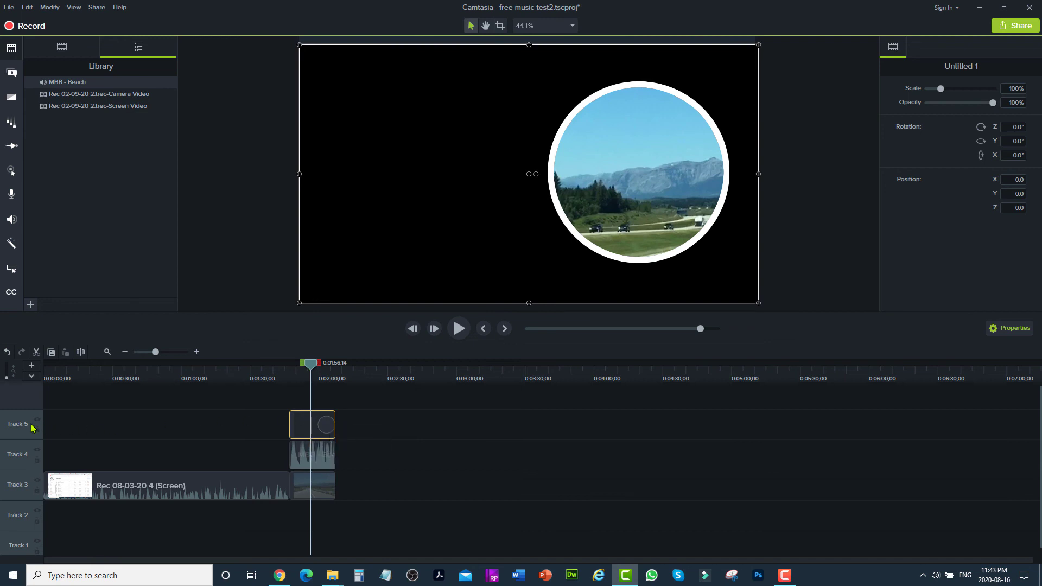
pyautogui.click(320, 489)
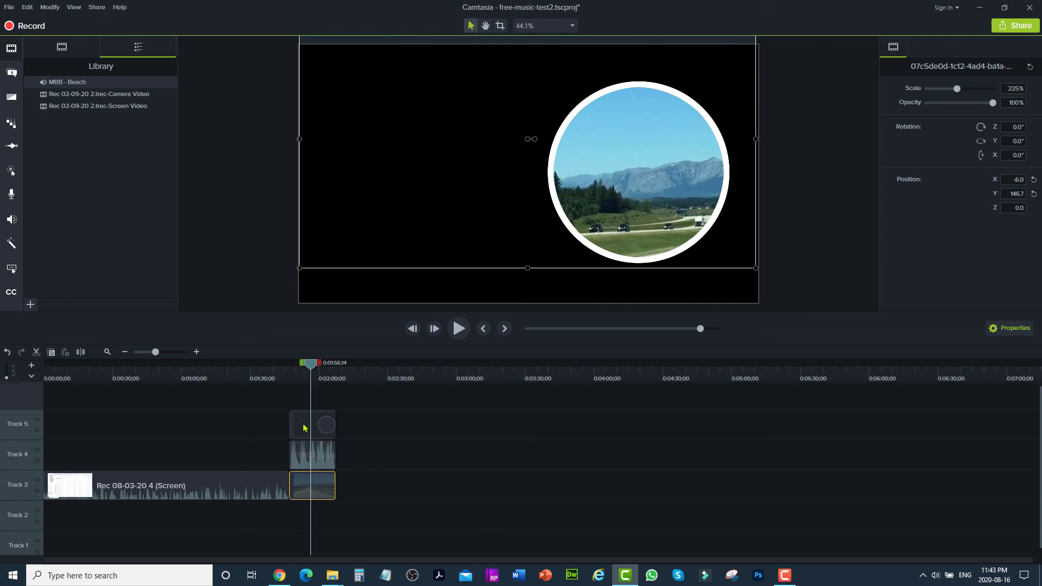
pyautogui.click(305, 444)
pyautogui.click(308, 432)
pyautogui.click(307, 446)
pyautogui.click(310, 485)
pyautogui.click(317, 437)
pyautogui.click(307, 461)
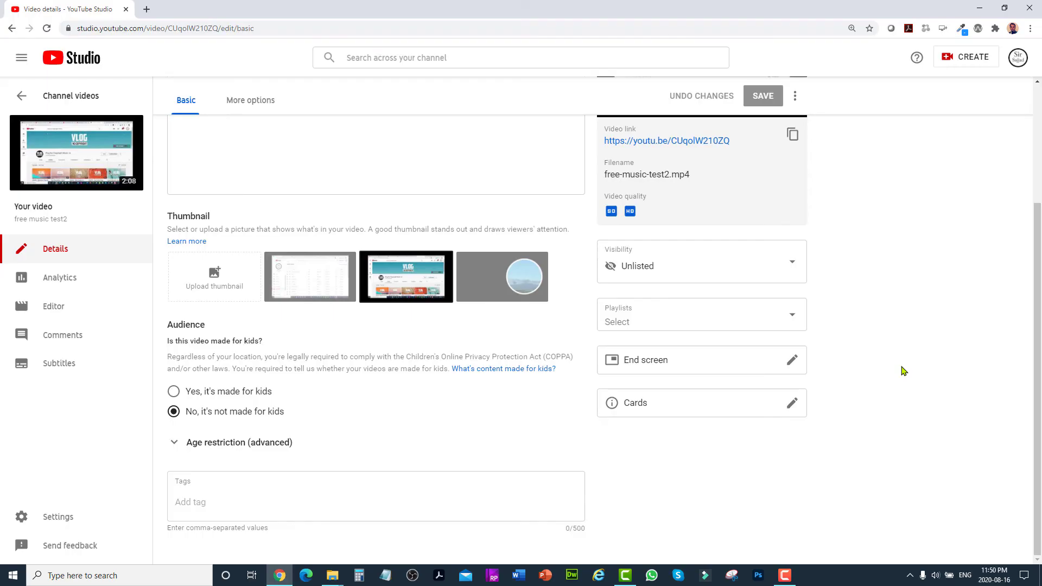
# Step: Import the latest video's end-screen video, playlist and subscribe elements, adjust Subscribe slightly, and save
pyautogui.click(721, 368)
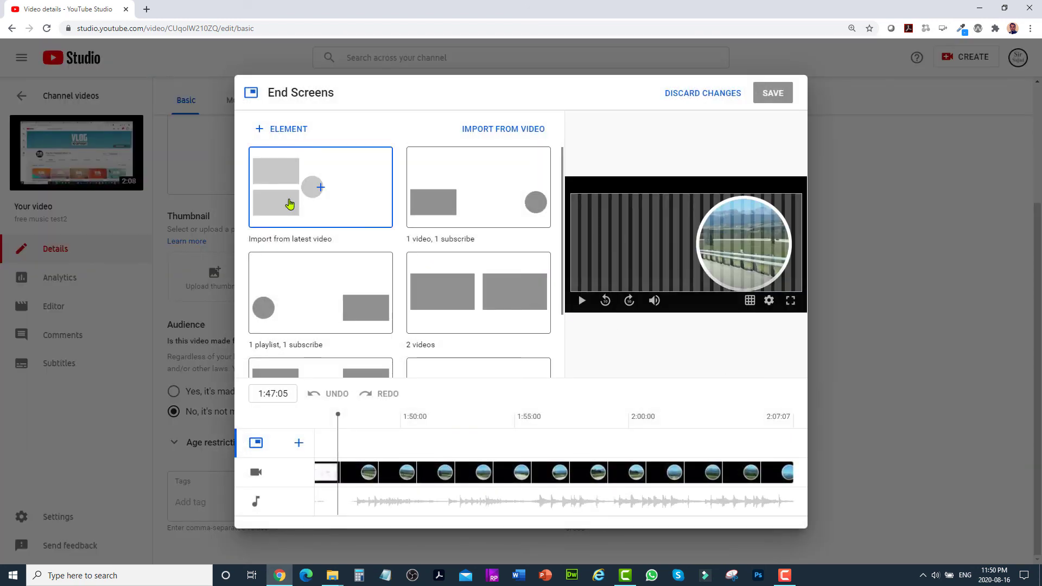
pyautogui.scroll(-2, 333, 204)
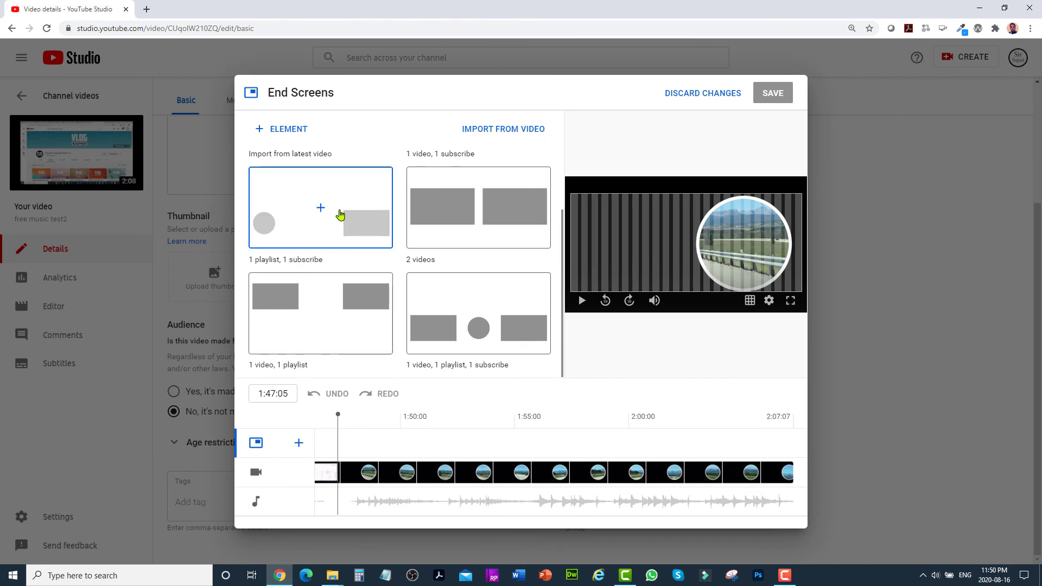
pyautogui.scroll(2, 335, 204)
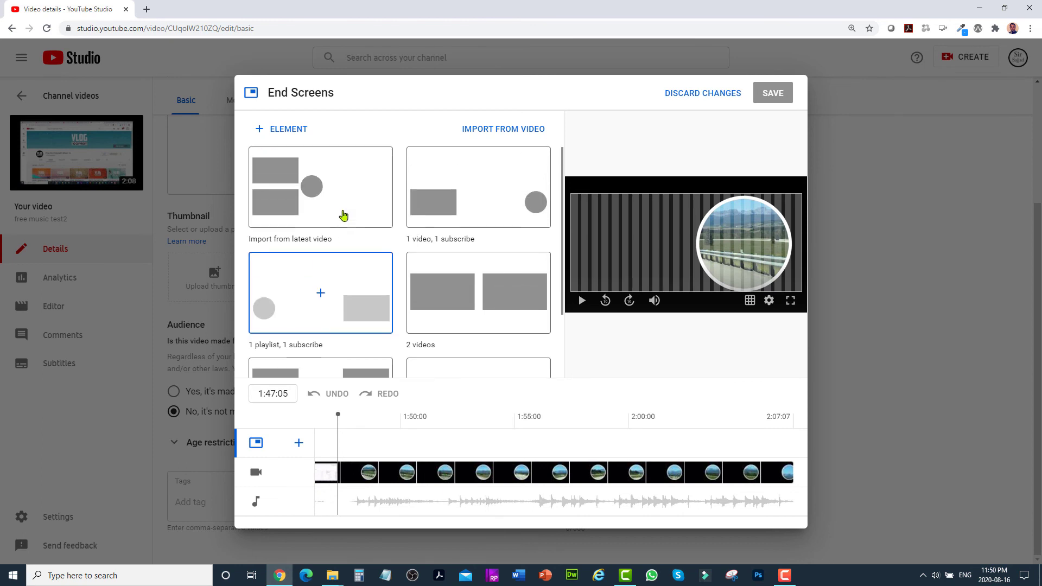
pyautogui.click(321, 189)
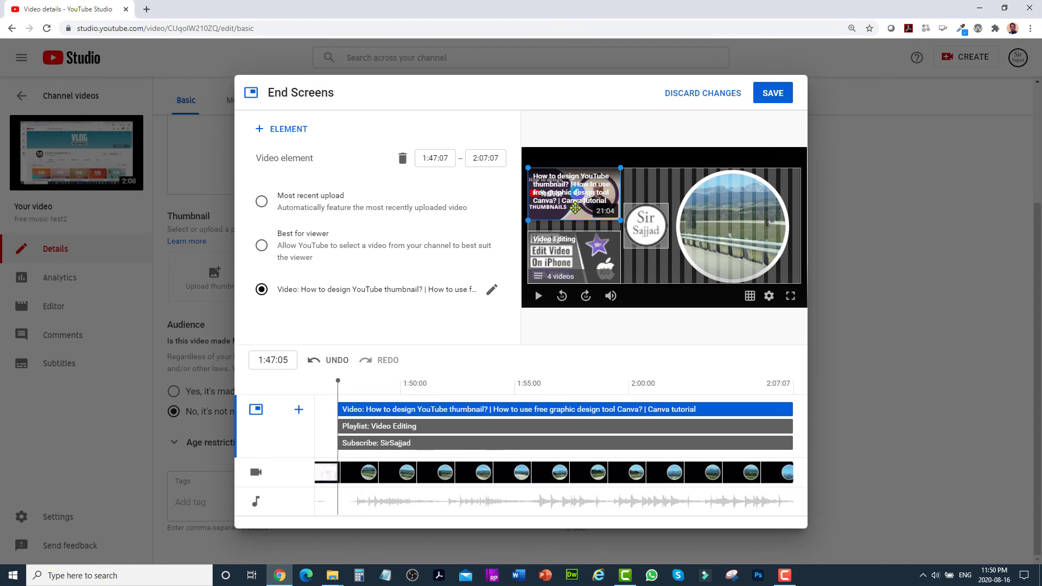
pyautogui.click(654, 229)
pyautogui.moveTo(654, 230); pyautogui.dragTo(651, 228)
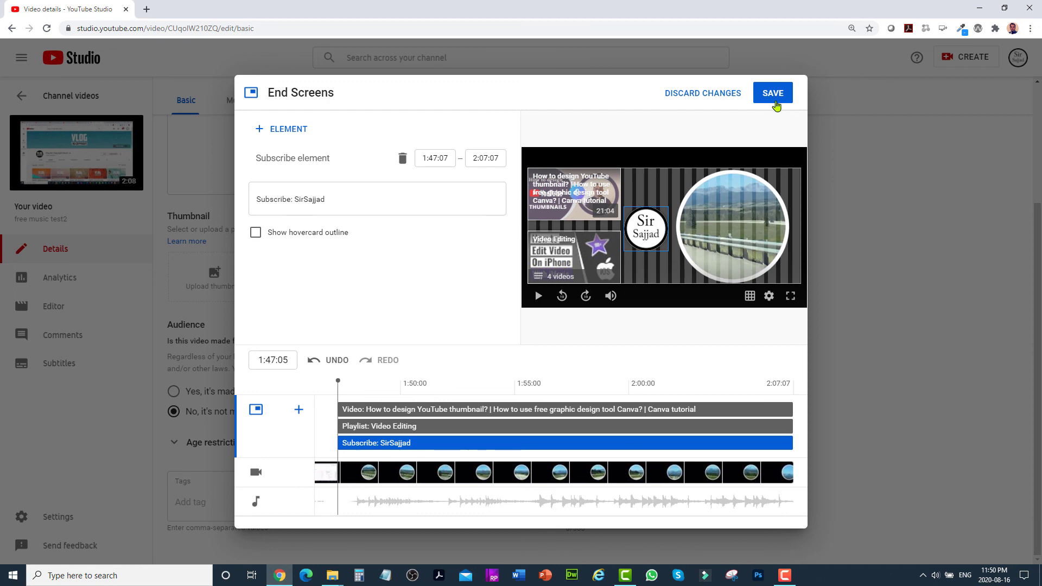
pyautogui.click(776, 101)
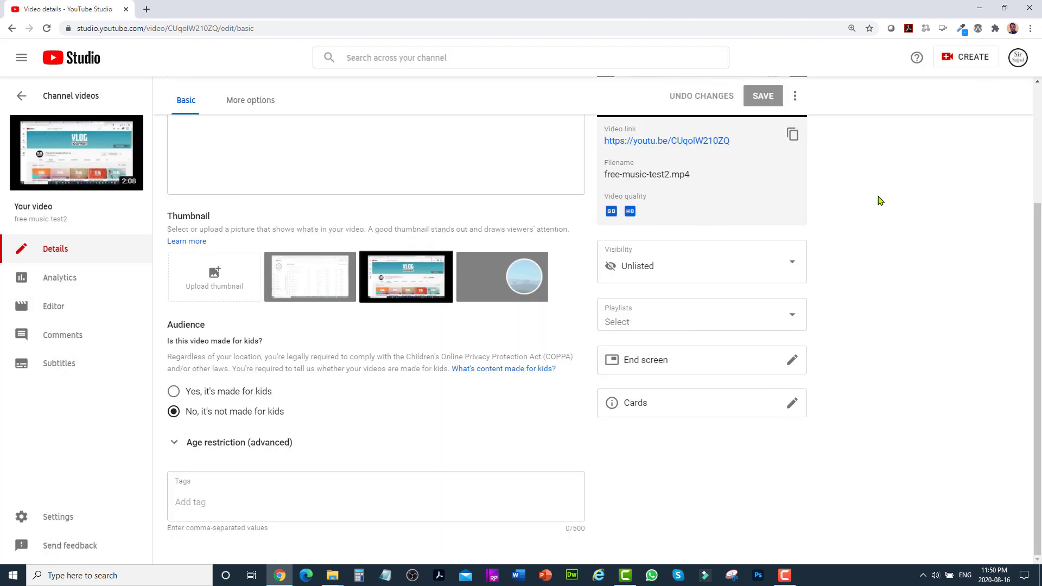
# Step: Open free music test2 on YouTube and play its circle-framed outro full screen
pyautogui.click(723, 147)
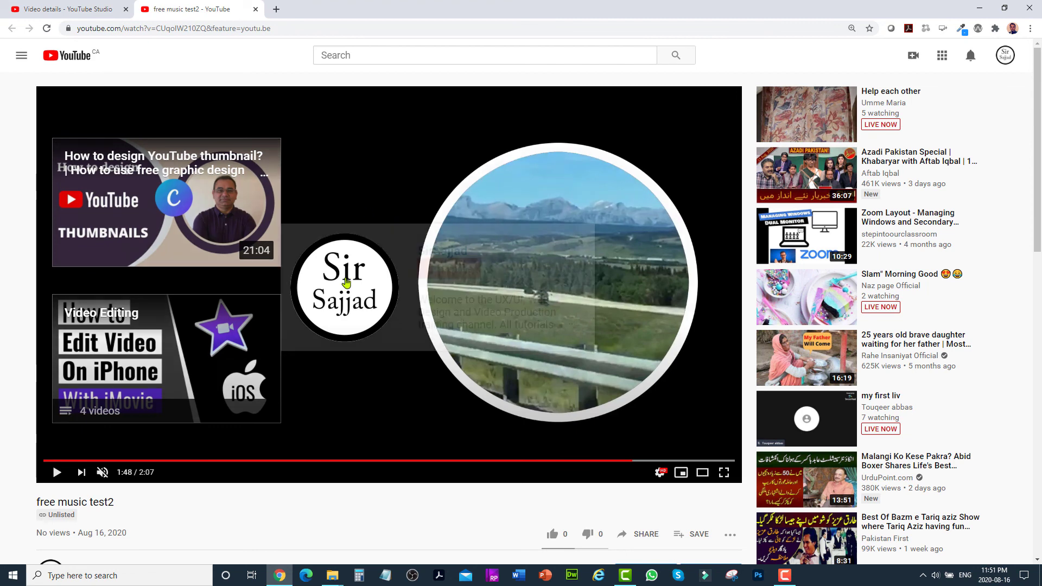
pyautogui.moveTo(350, 288)
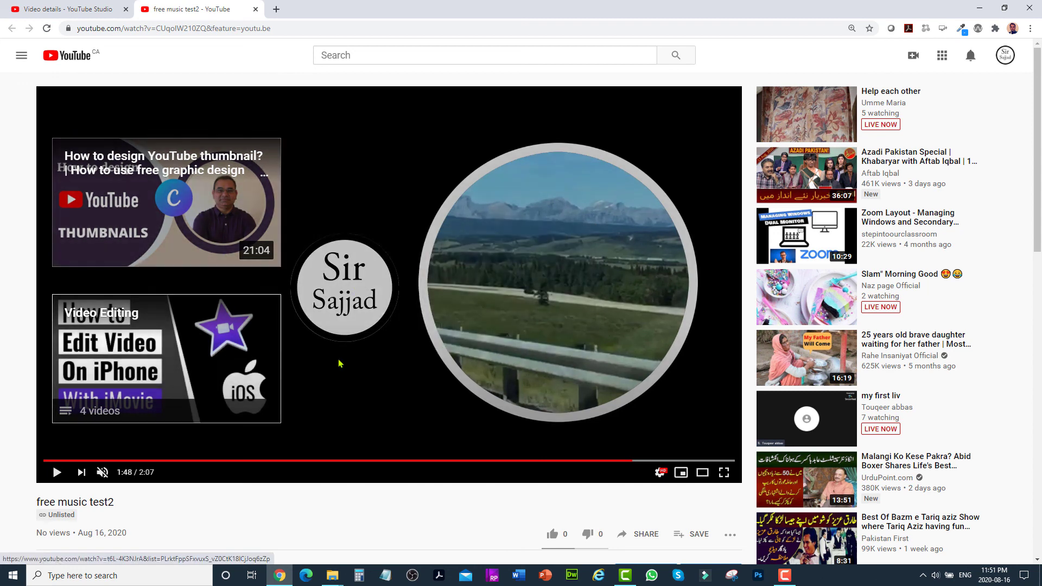
pyautogui.click(724, 472)
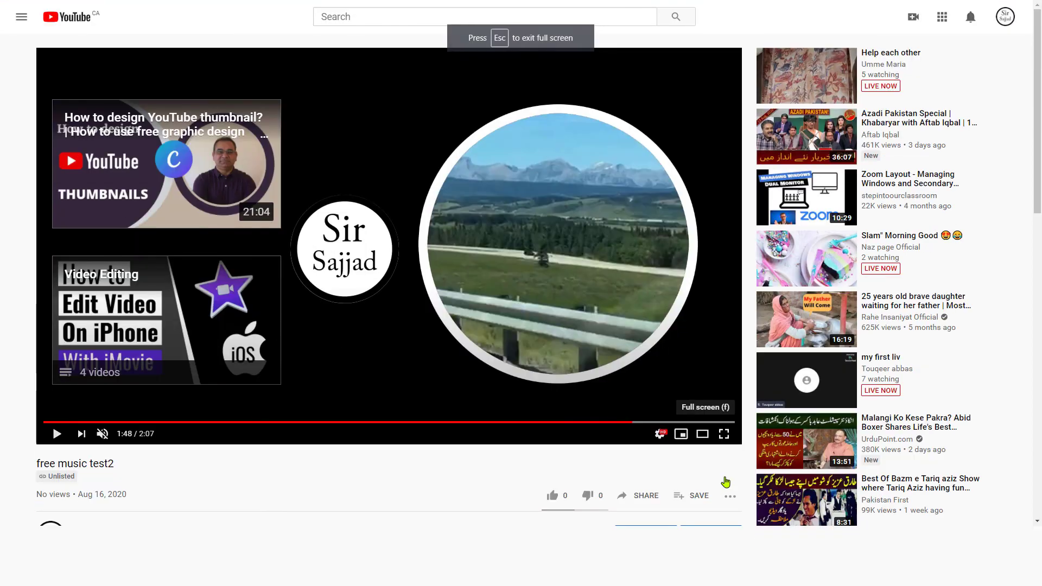